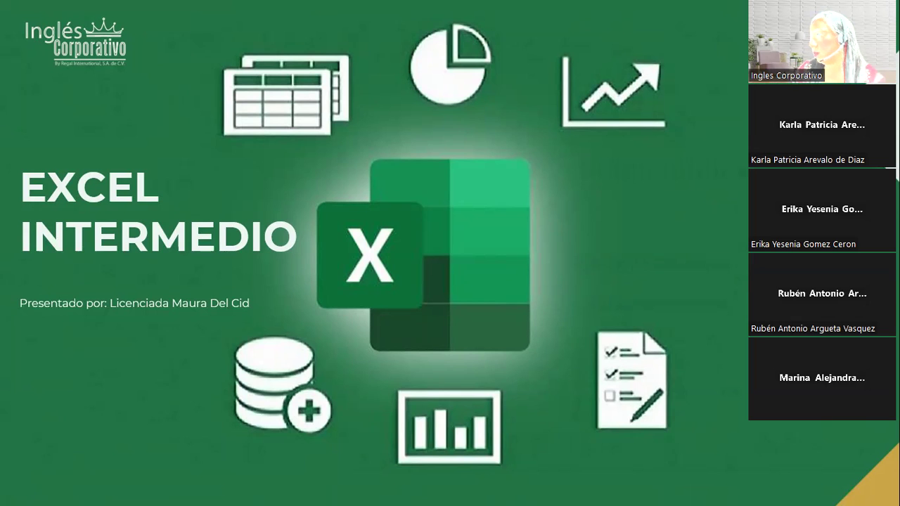
Step: Advance from the title slide through the session slide to the CONTENIDO slide
key("Right")
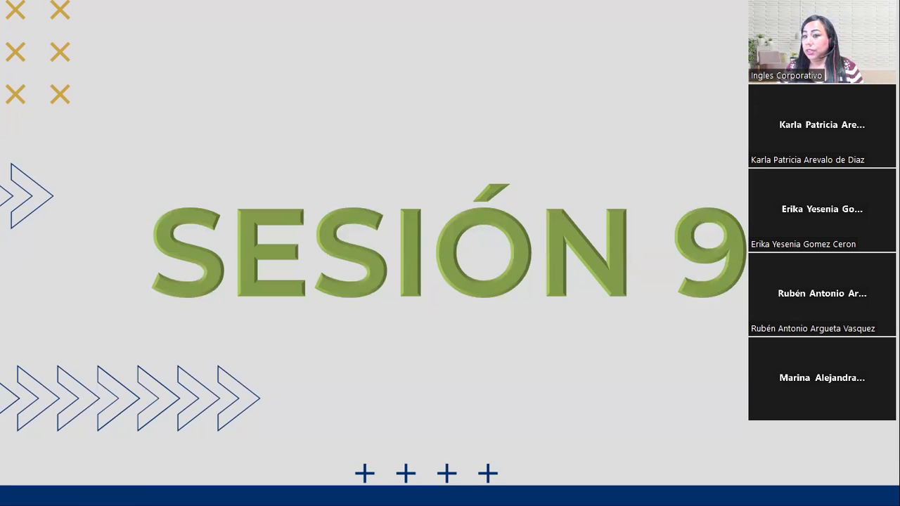
mouse_move(546, 288)
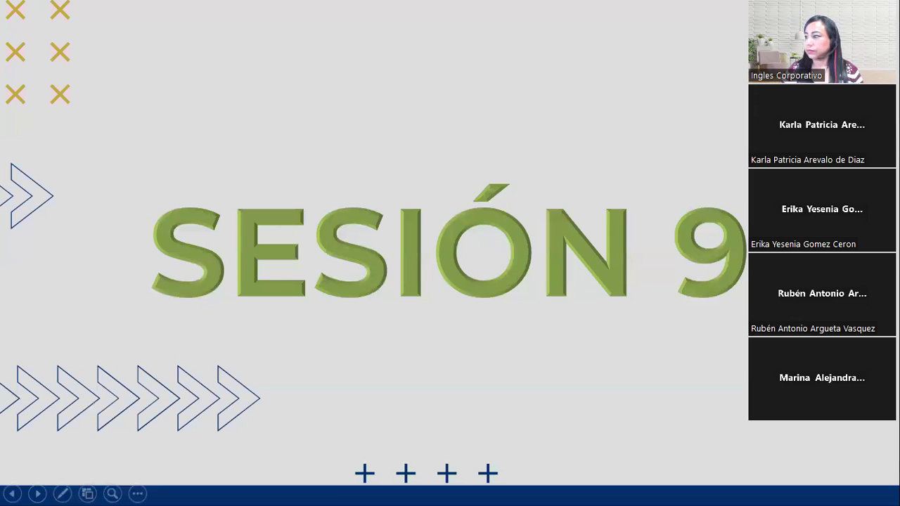
key("Right")
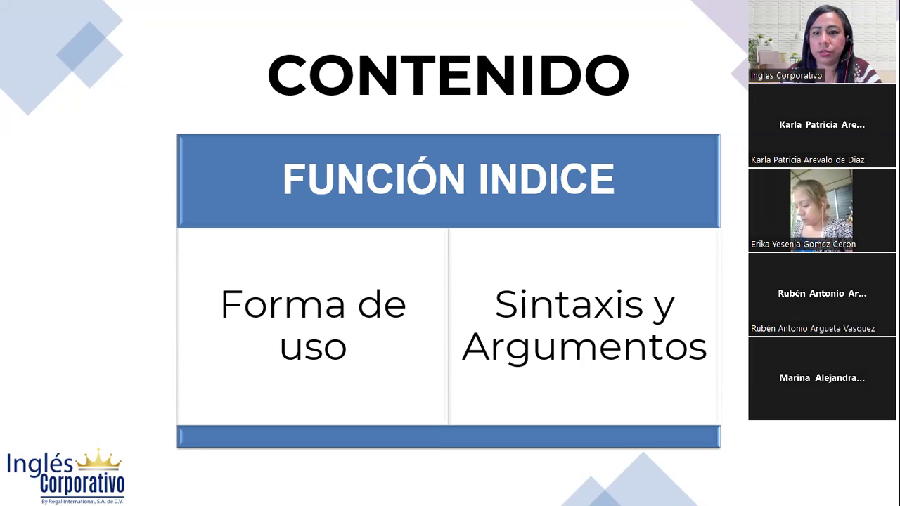
Step: Advance past the OBJETIVO slide to the FUNCIÓN ÍNDICE definition slide
key("Right")
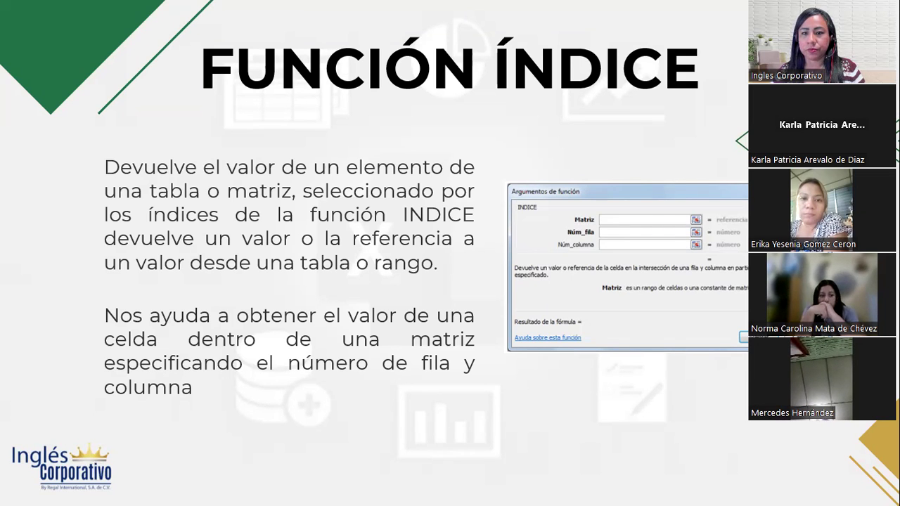
Step: Advance the slideshow one slide to FORMAS DE USO
key("Right")
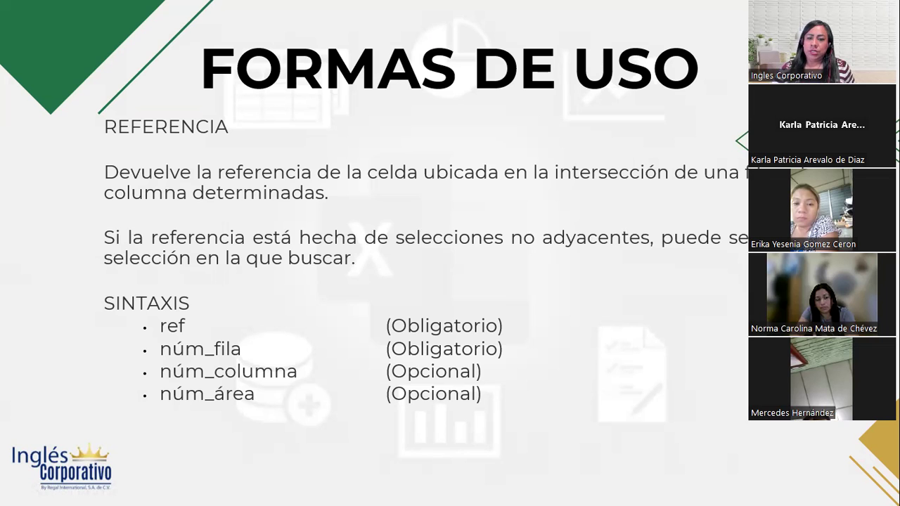
Step: Advance the slideshow to the DESARROLLO slide with the sales table
key("Right")
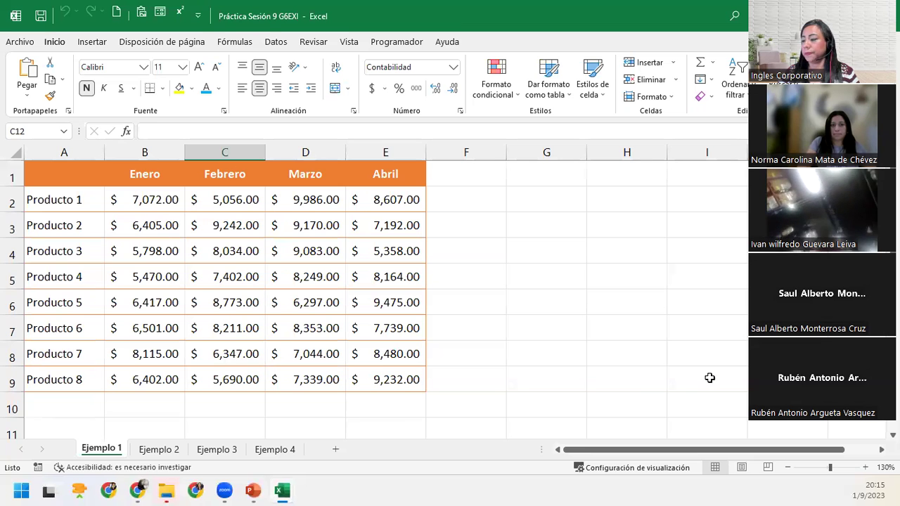
Step: Zoom out to 100%, highlight the Producto 3 row and Febrero column, and select C12
left_click(789, 468)
left_click(789, 468)
left_click(789, 467)
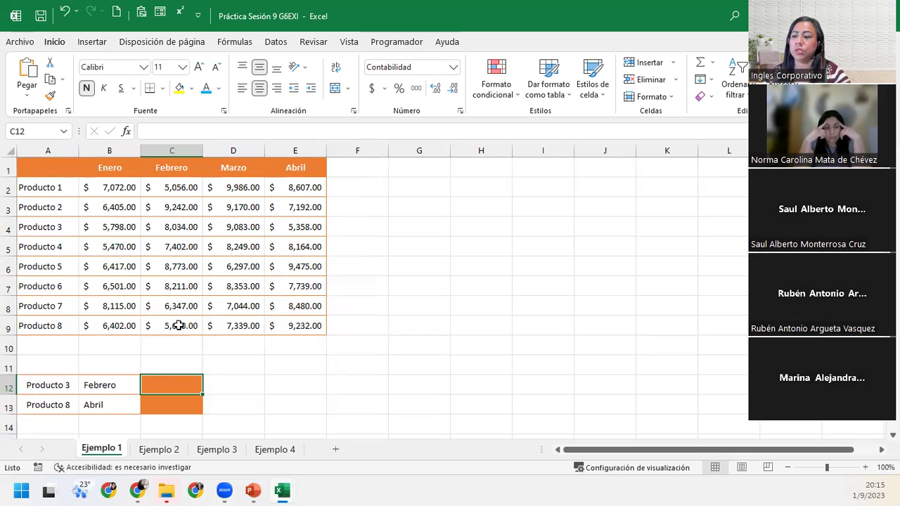
left_click(9, 226)
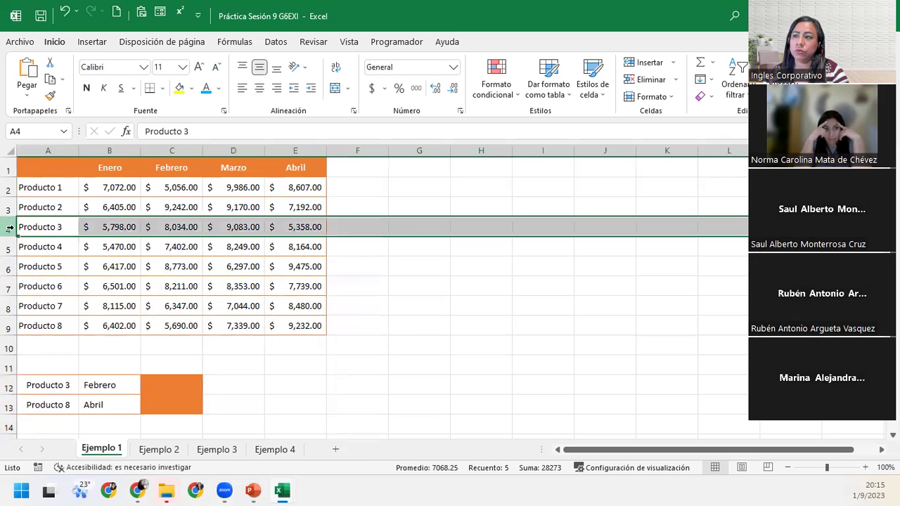
left_click(176, 151, "ctrl")
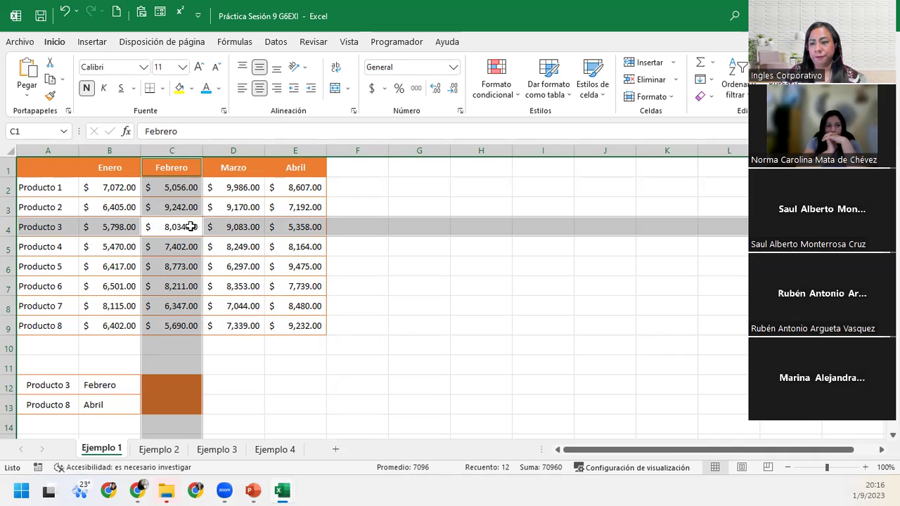
left_click(174, 387)
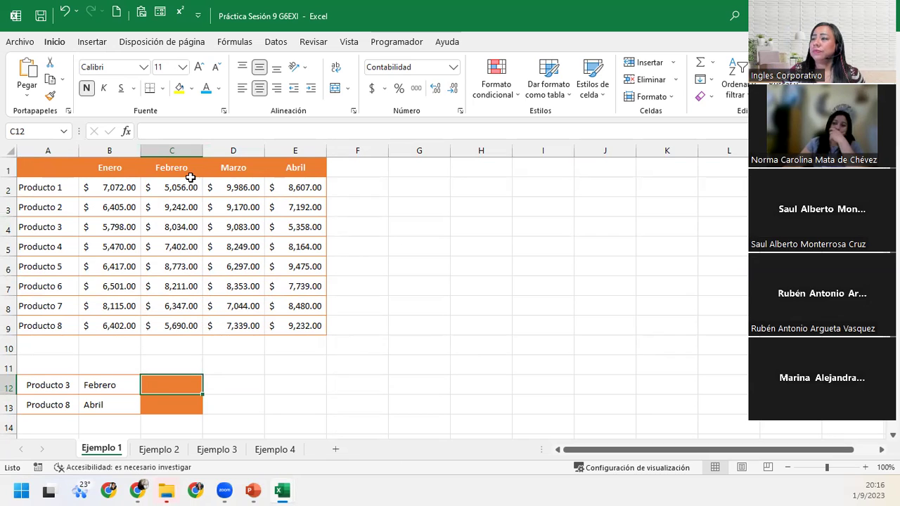
left_click(221, 41)
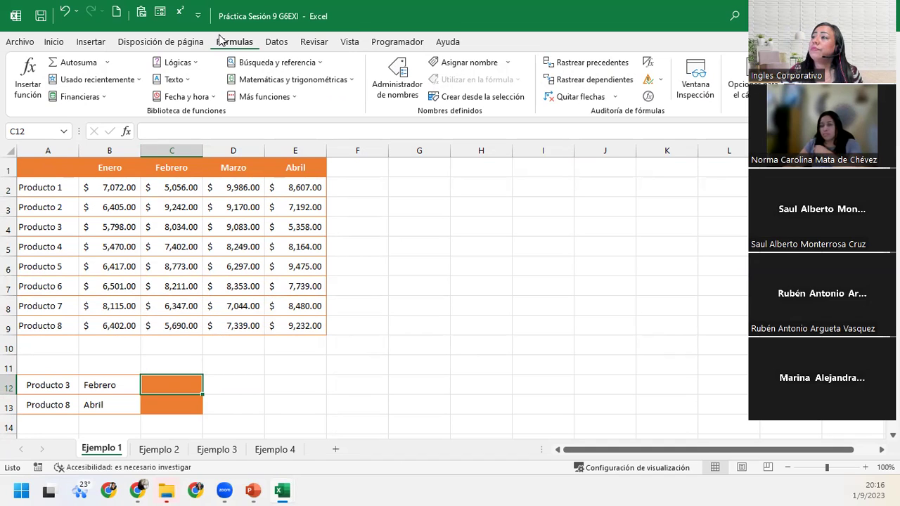
Step: Search 'indice' across all function categories and choose INDICE for C12
left_click(288, 63)
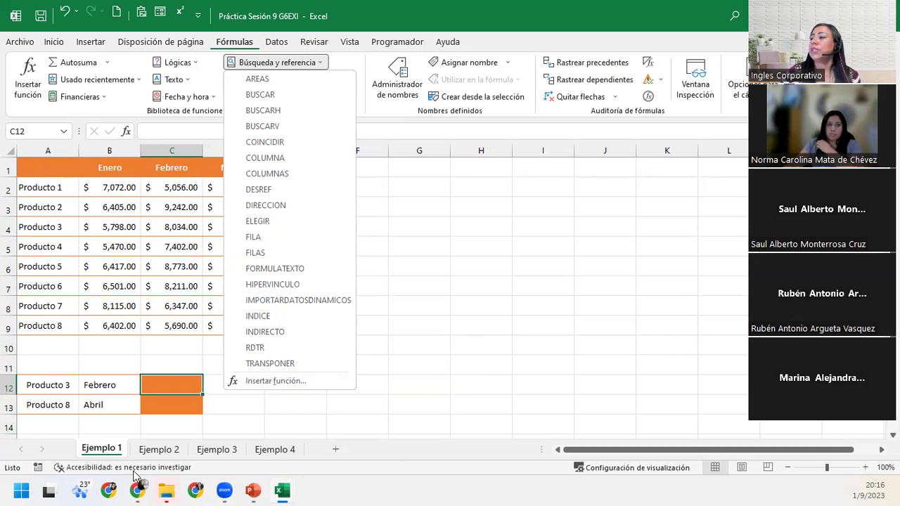
left_click(151, 389)
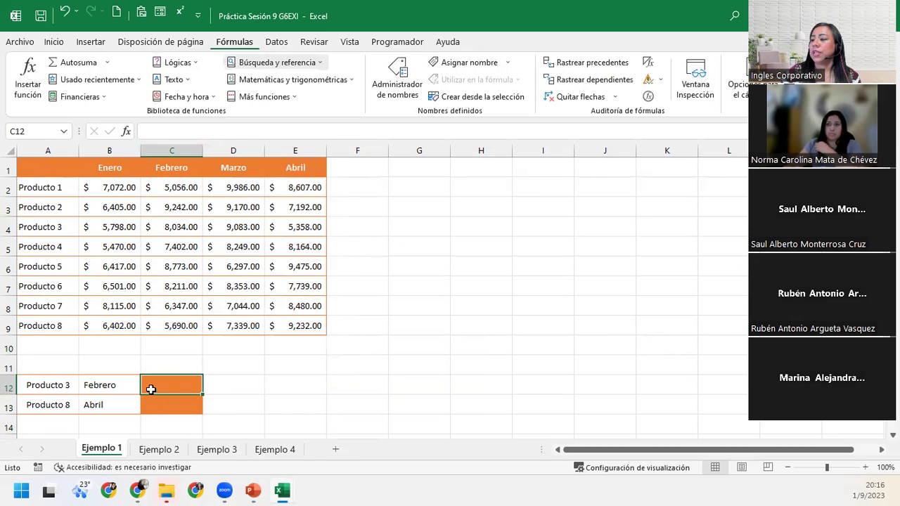
left_click(27, 77)
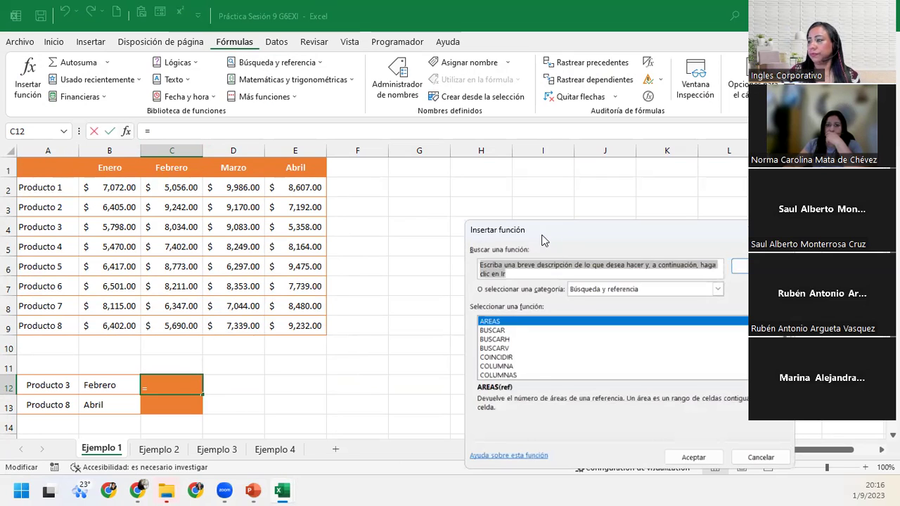
left_click_drag(548, 240, 343, 214)
type("indic")
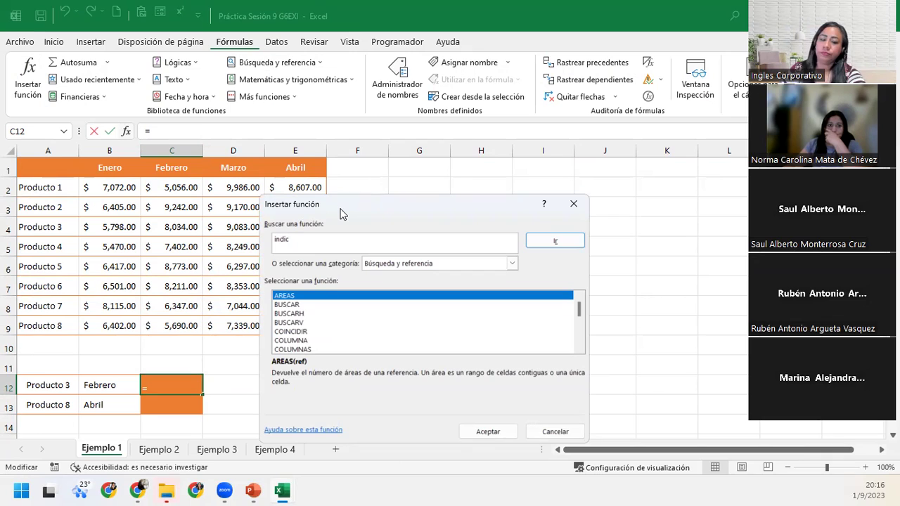
type("e")
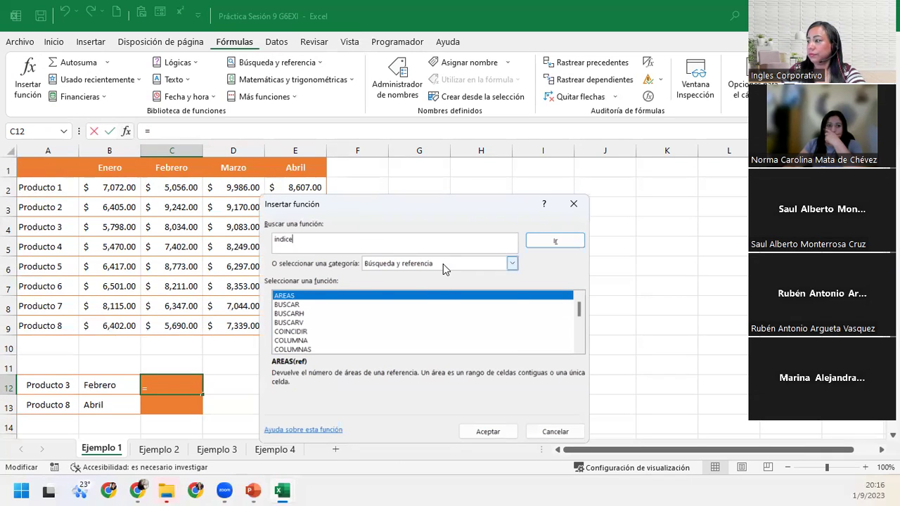
left_click(443, 263)
left_click(410, 284)
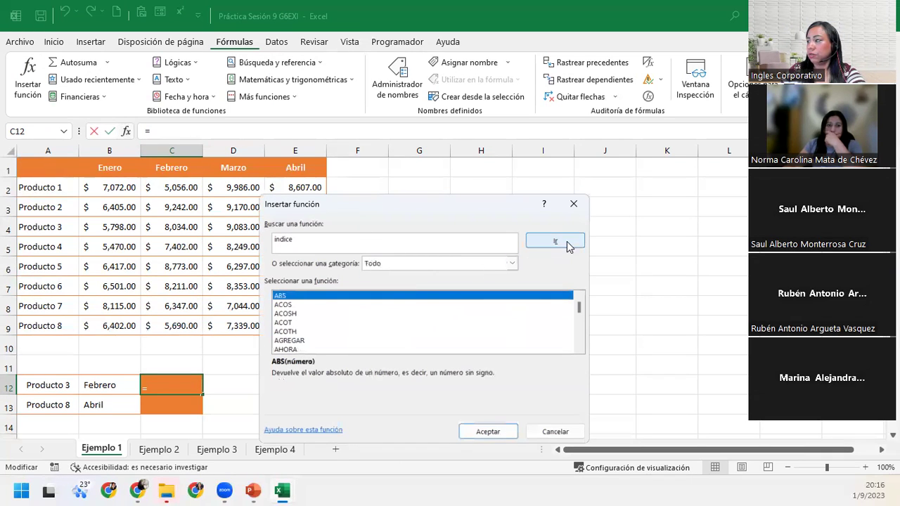
left_click(569, 245)
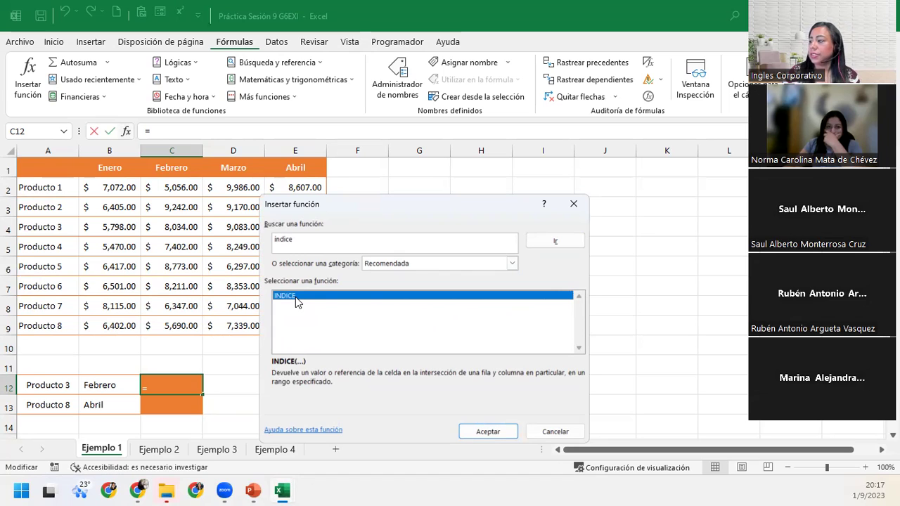
left_click(506, 433)
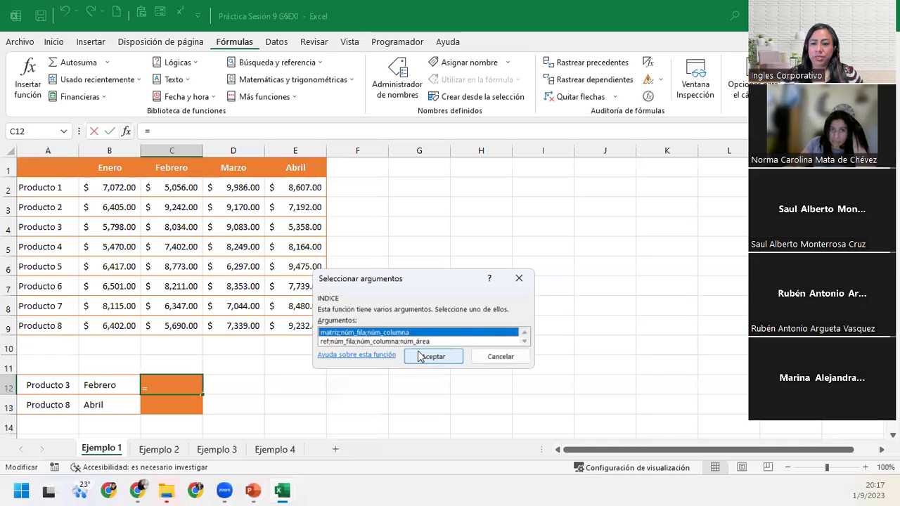
Step: Choose the matriz;núm_fila;núm_columna form and set Matriz to B2:E9
left_click(418, 352)
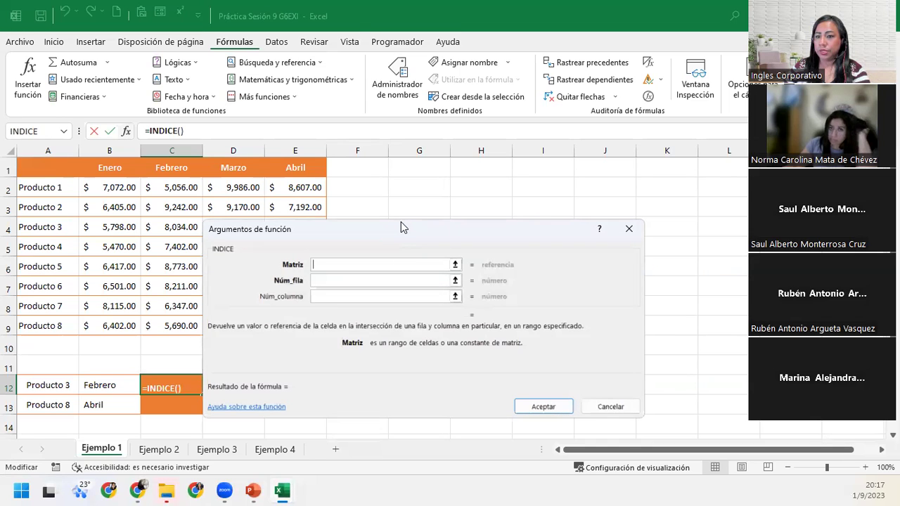
left_click_drag(401, 222, 226, 213)
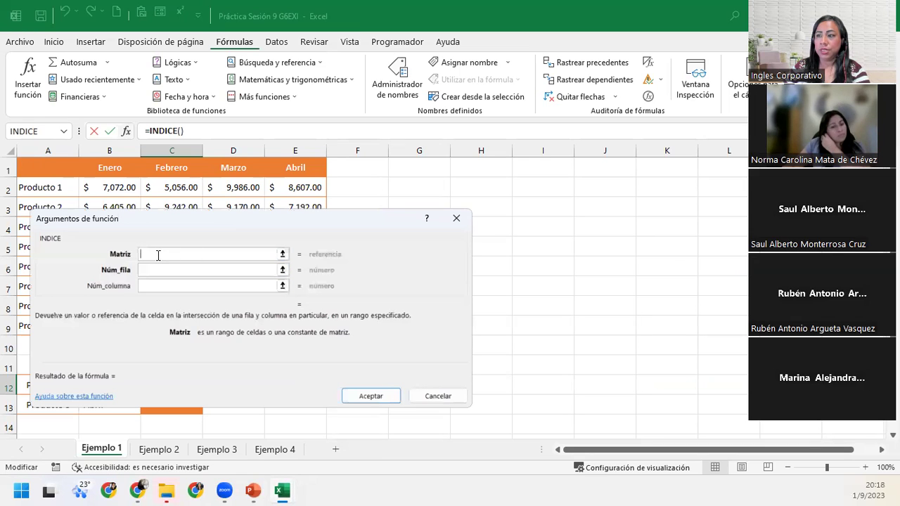
left_click_drag(140, 220, 455, 186)
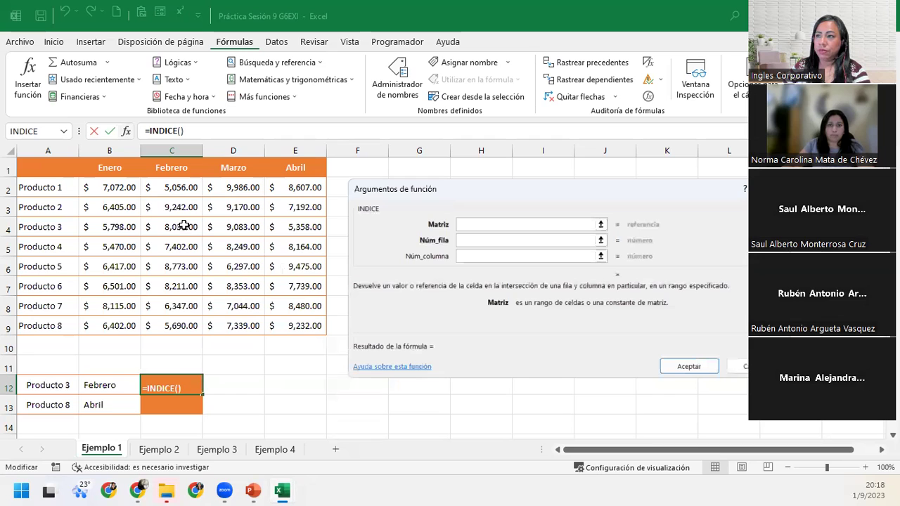
mouse_move(89, 180)
left_mouse_down()
mouse_move(256, 278)
mouse_move(285, 318)
left_mouse_up()
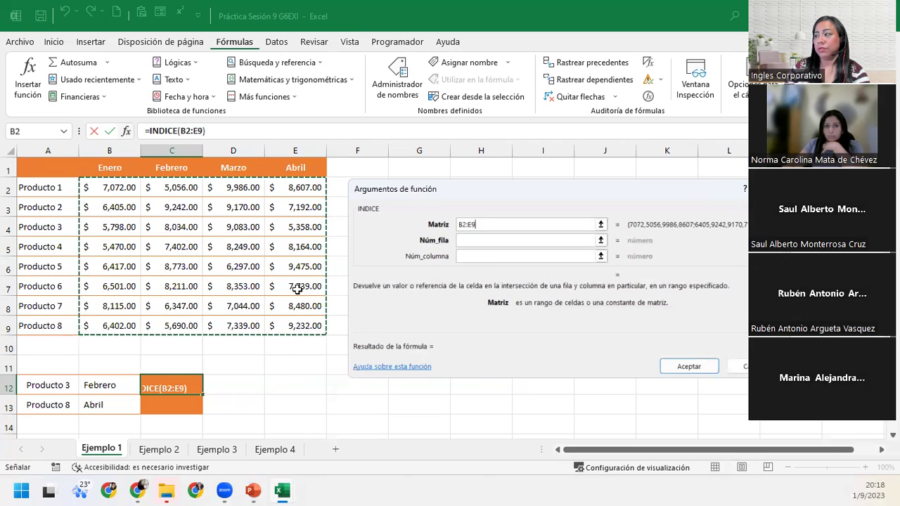
Step: Move the arguments dialog aside and label Febrero, Marzo, Abril as columns 2, 3, 4
left_click(500, 242)
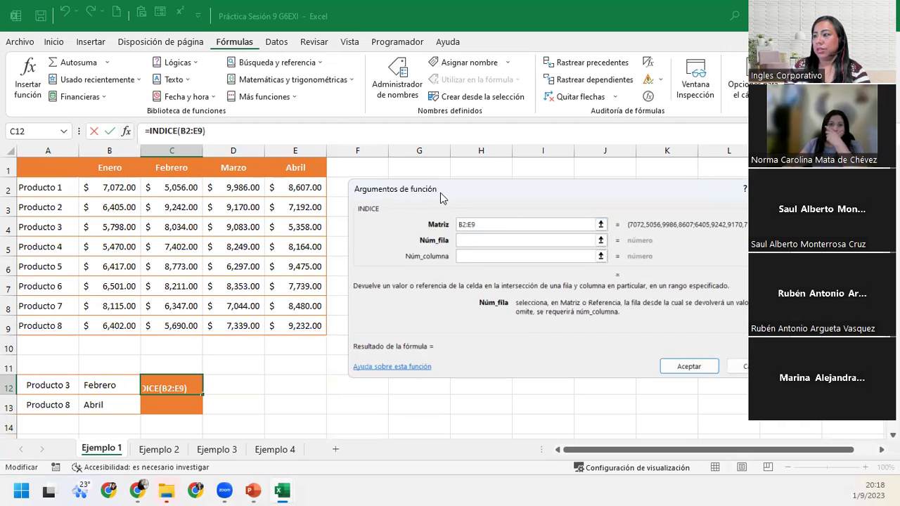
left_click_drag(440, 193, 138, 158)
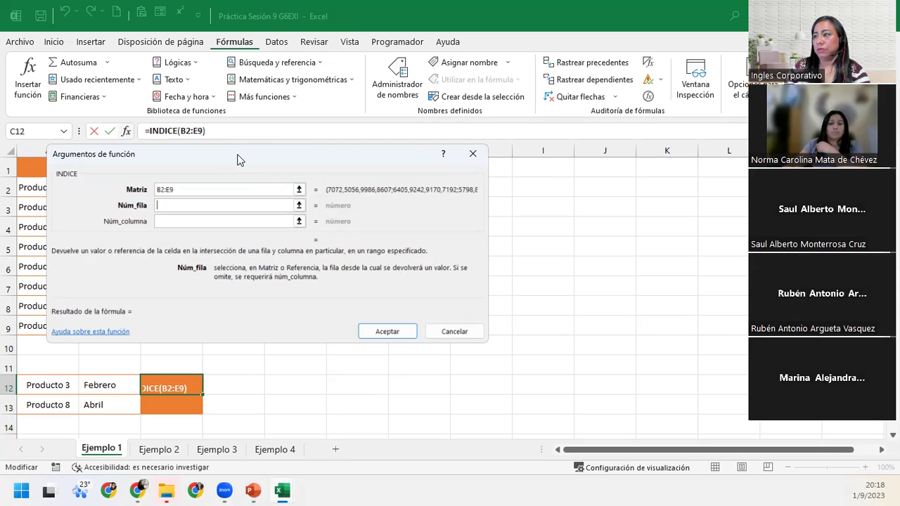
left_click_drag(237, 160, 545, 174)
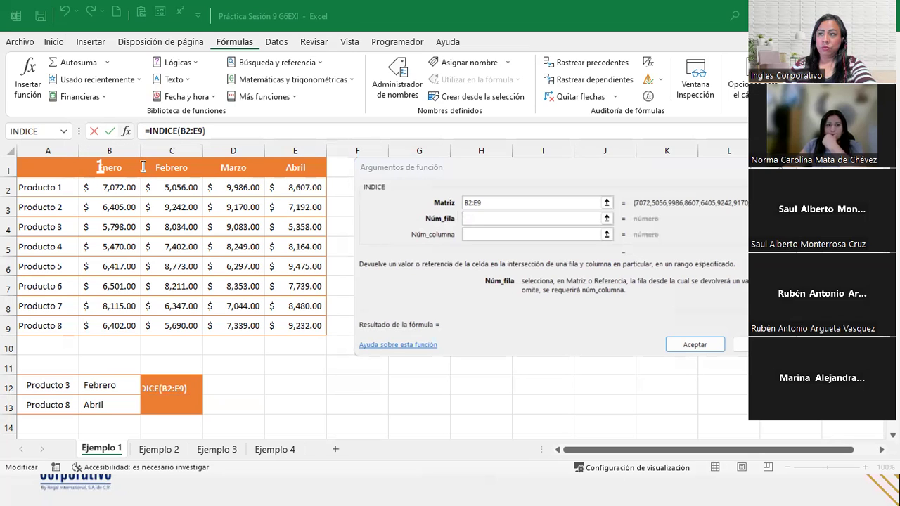
left_click_drag(154, 163, 163, 173)
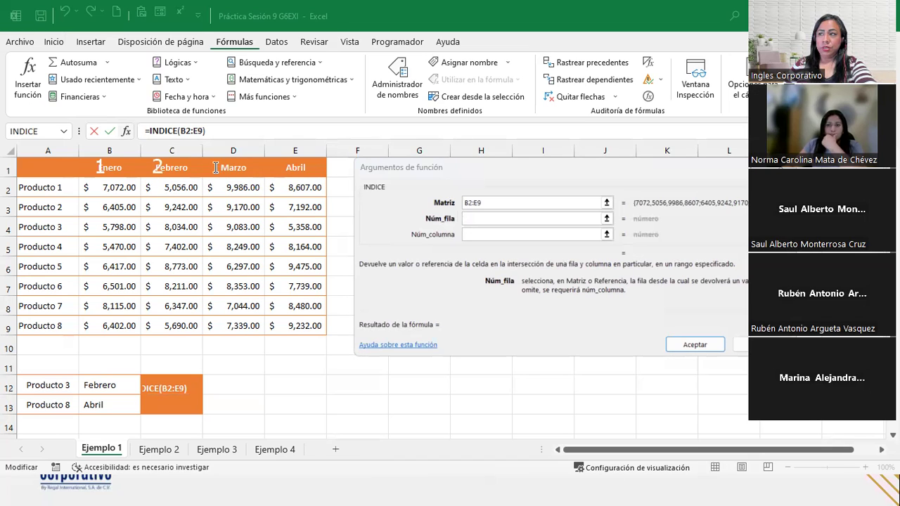
left_click_drag(226, 162, 226, 173)
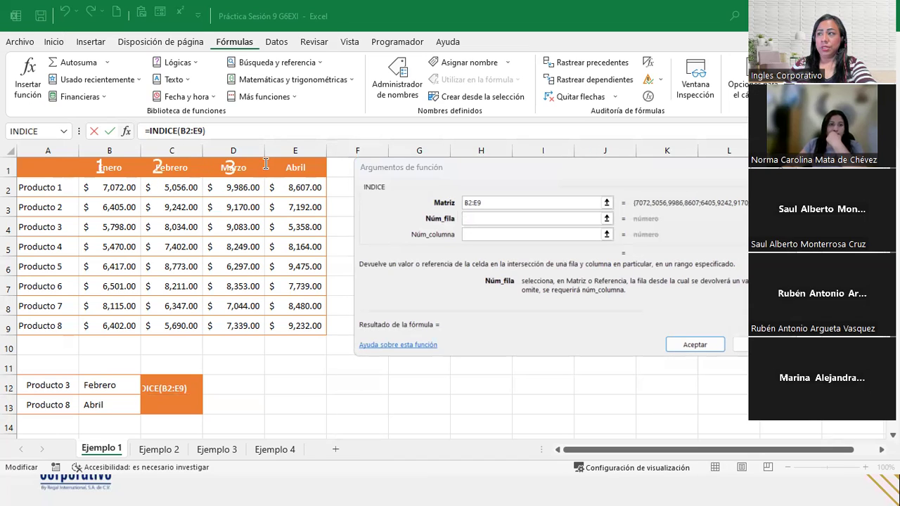
left_click_drag(279, 159, 281, 173)
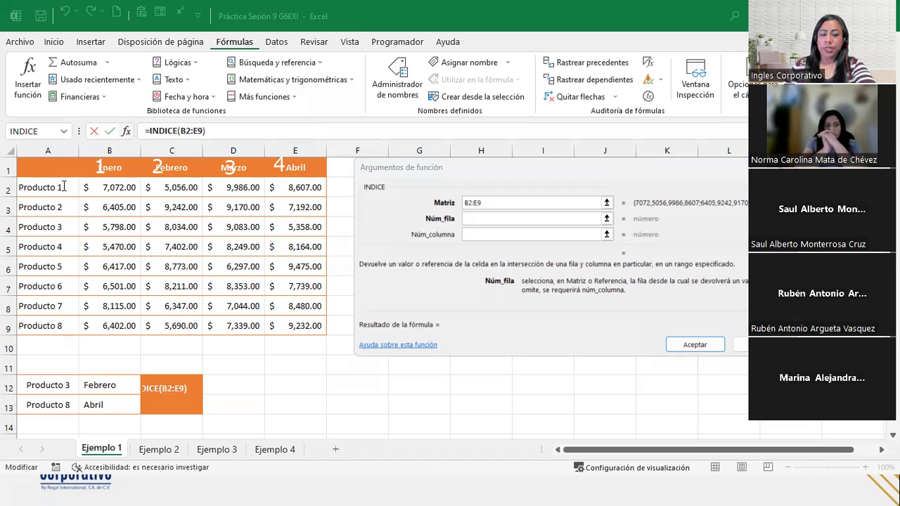
Step: Write row numbers 1–4 beside Producto 1 through Producto 4
left_click(73, 186)
type("1")
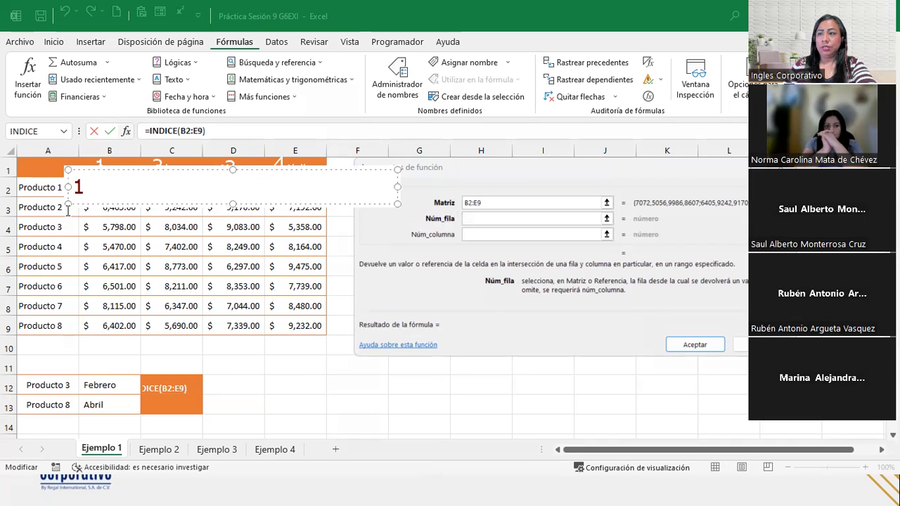
left_click(69, 205)
type("2")
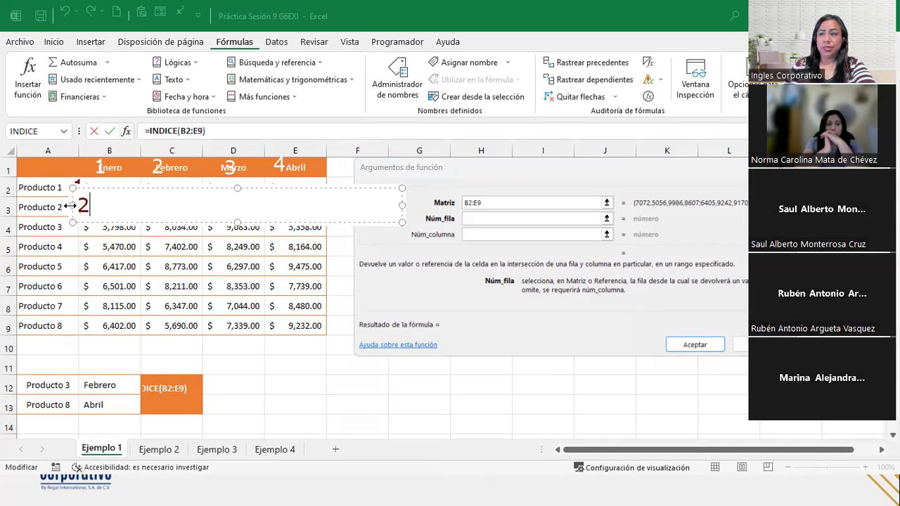
left_click(70, 224)
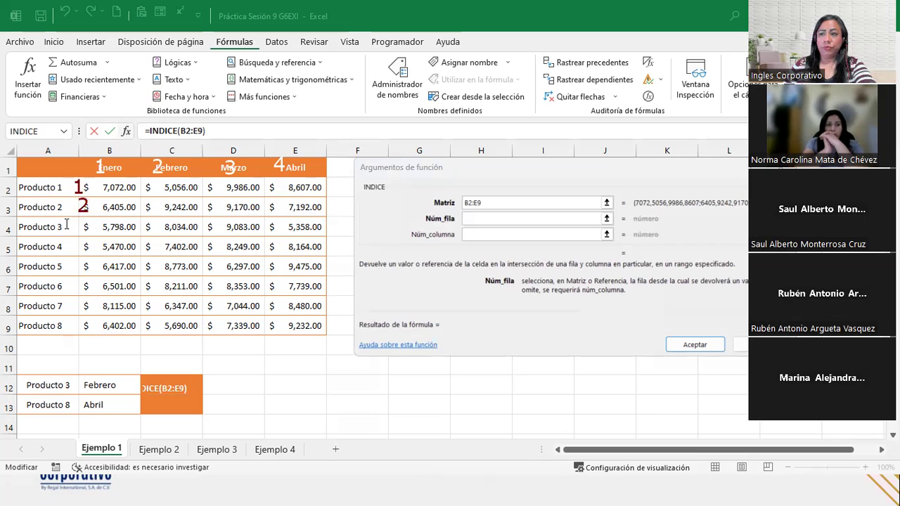
left_click(67, 225)
type("3")
left_click(61, 246)
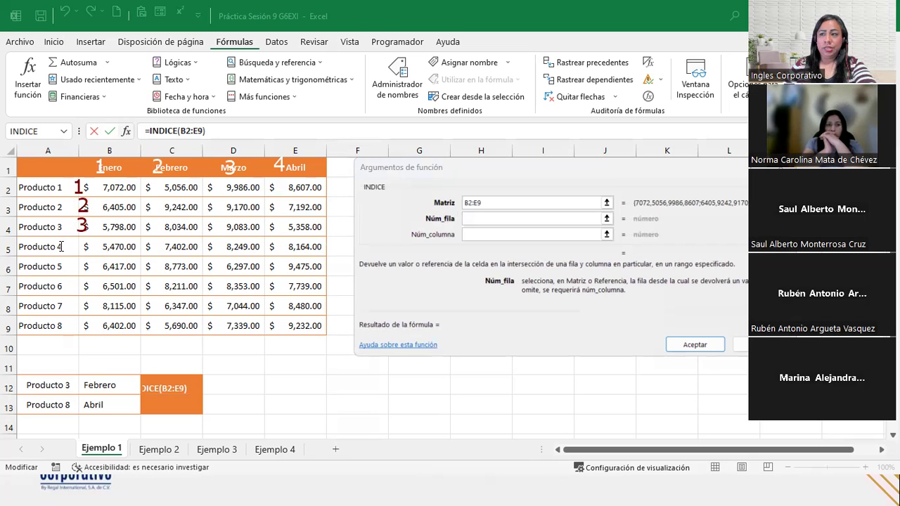
left_click(62, 246)
type("4")
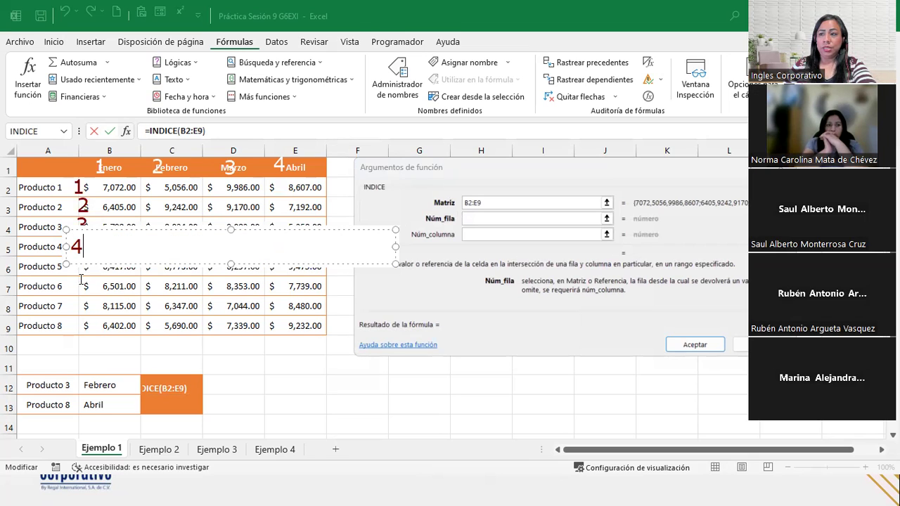
left_click(148, 343)
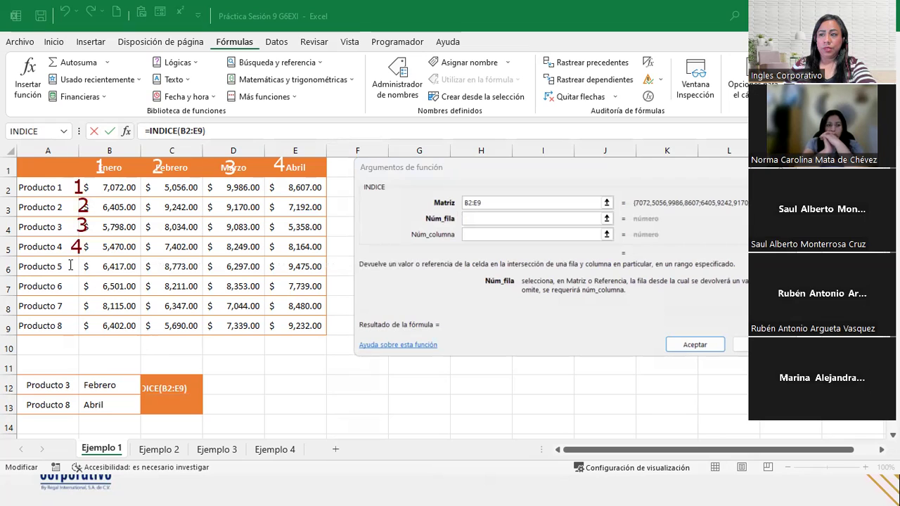
Step: Write row numbers 5–8 beside Producto 5 through Producto 8
left_click(70, 265)
type("5")
left_click(70, 266)
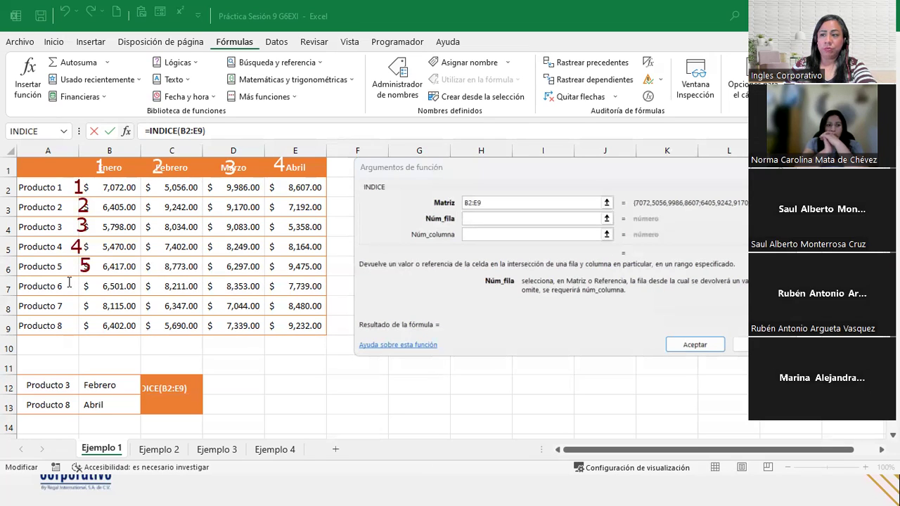
left_click(73, 283)
type("6")
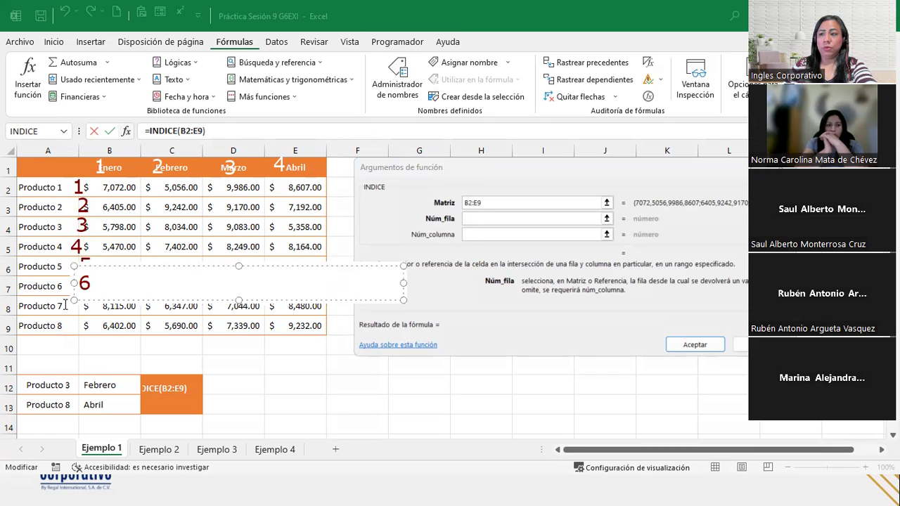
left_click(65, 304)
left_click(68, 304)
type("7")
left_click(73, 327)
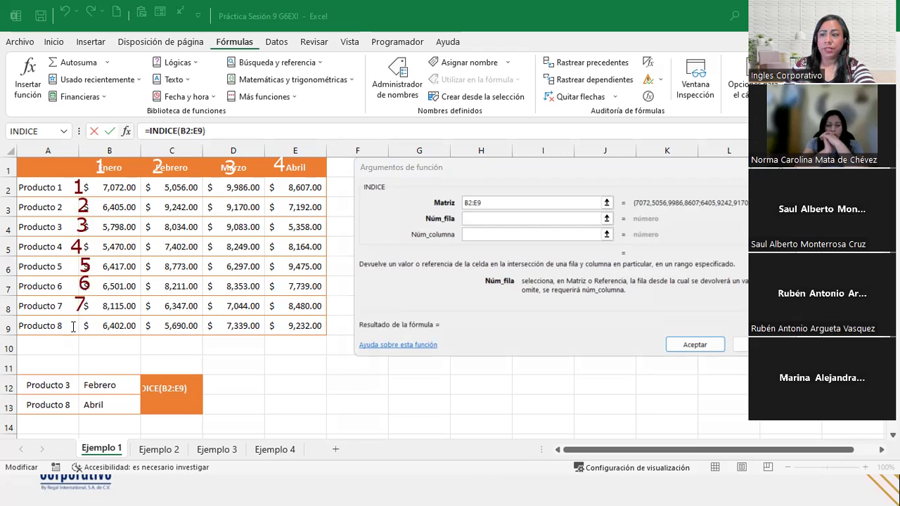
left_click(73, 327)
type("8")
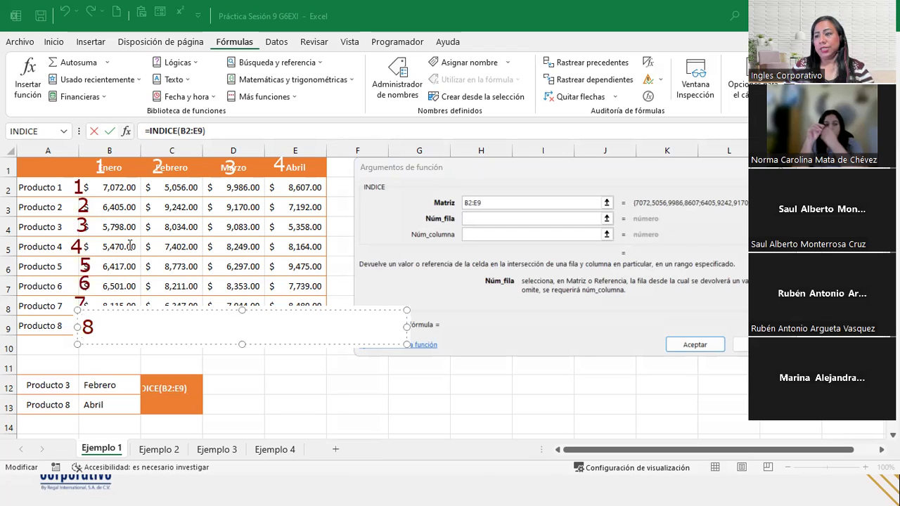
left_click(130, 244)
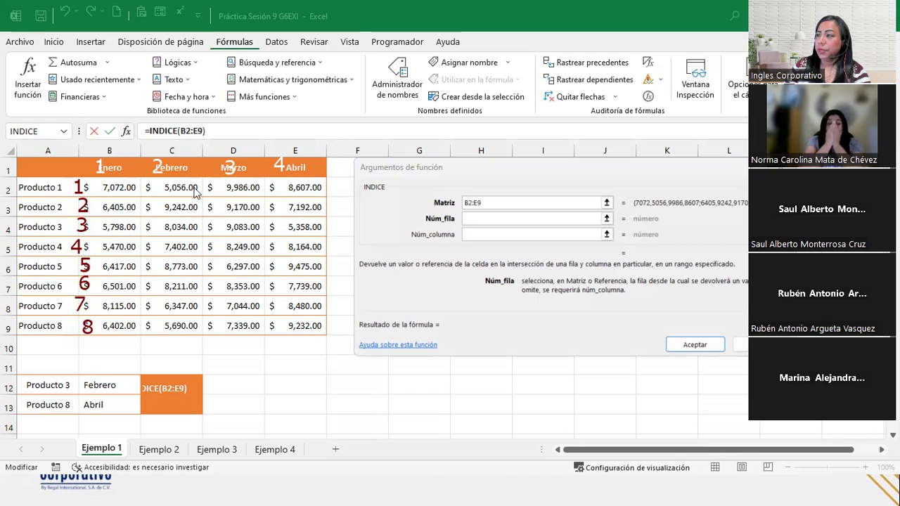
Step: Enter 3 for Núm_fila and 2 for Núm_columna, giving =INDICE(B2:E9;3;2) = 8034
left_click(499, 218)
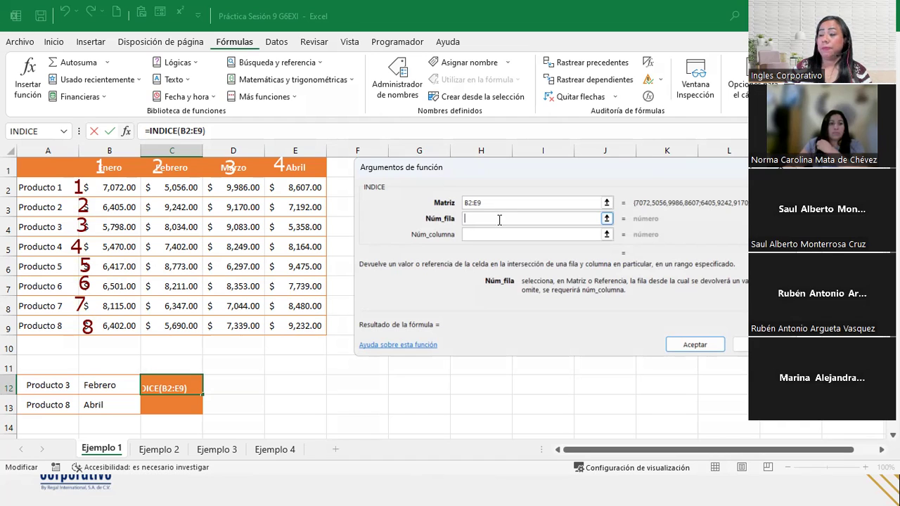
type("3")
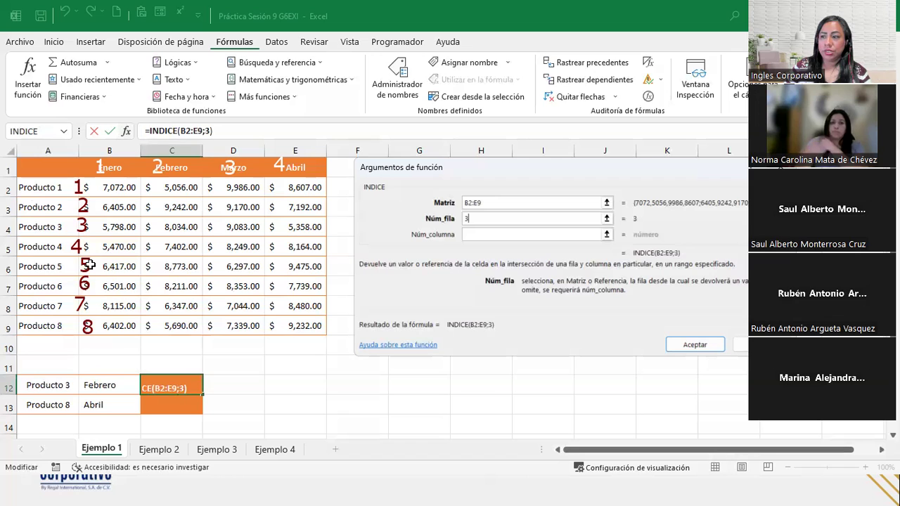
left_click(532, 233)
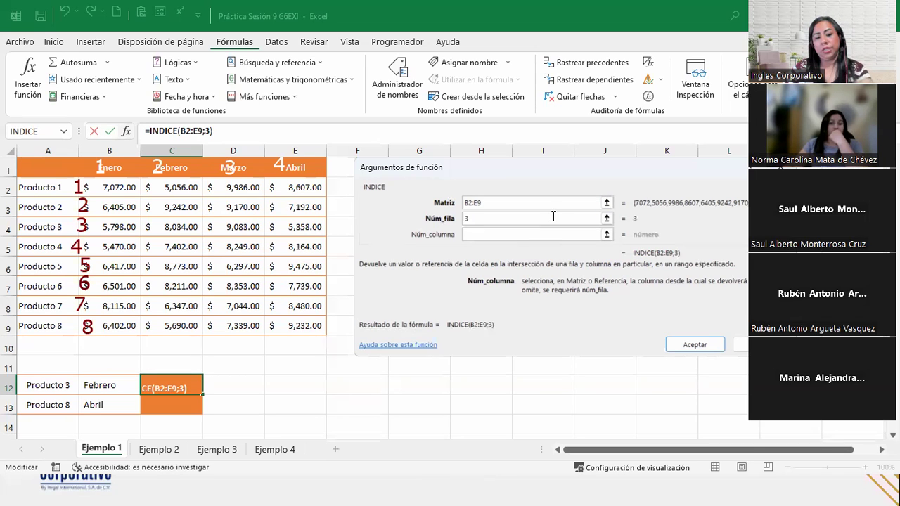
type("2")
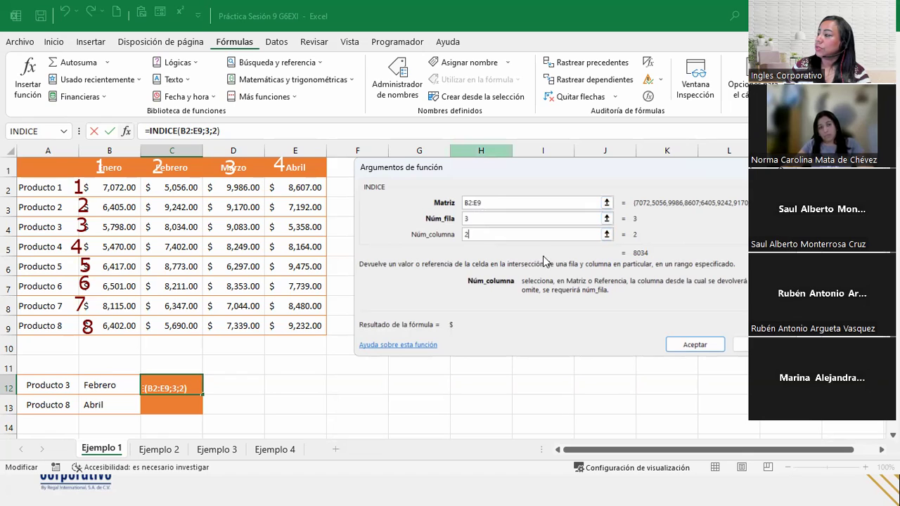
left_click(688, 347)
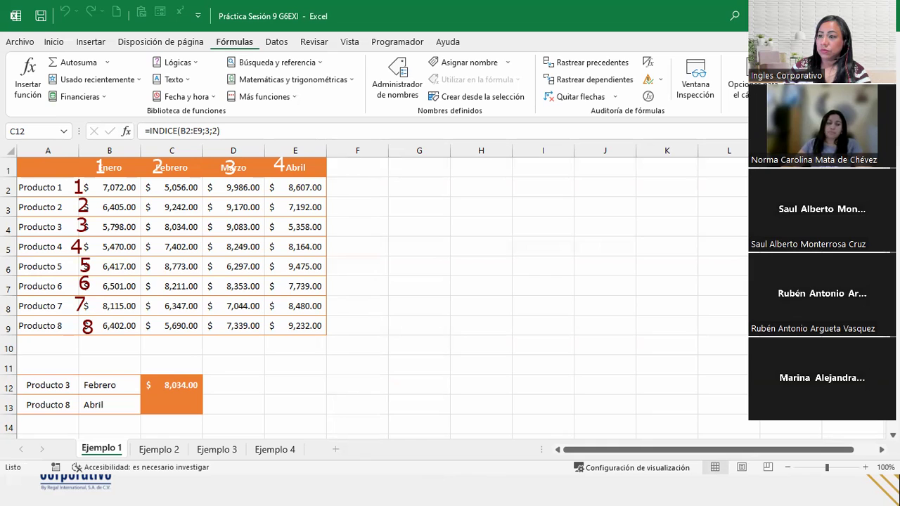
left_click(151, 384)
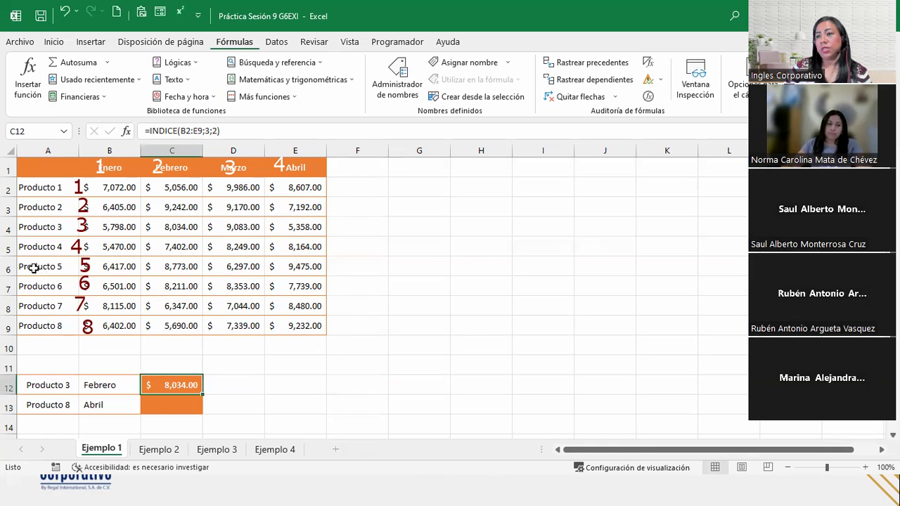
left_click(8, 227)
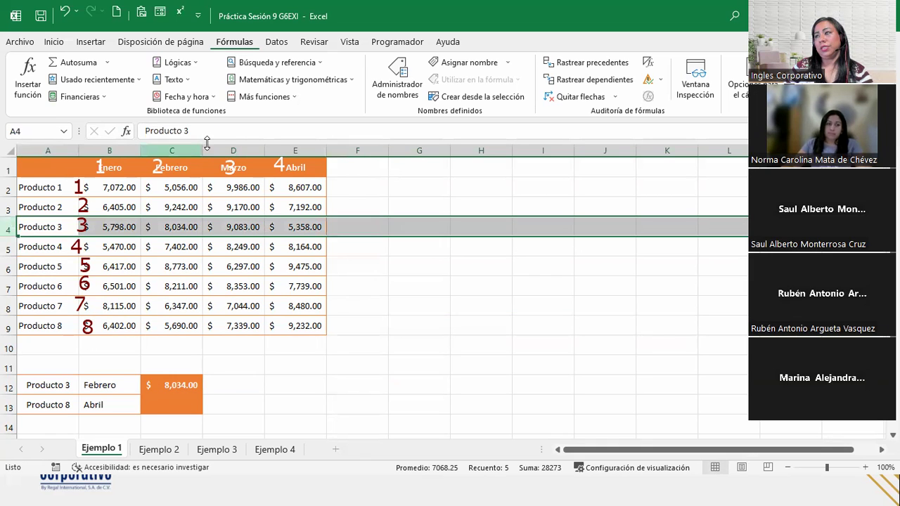
left_click(183, 150, "ctrl")
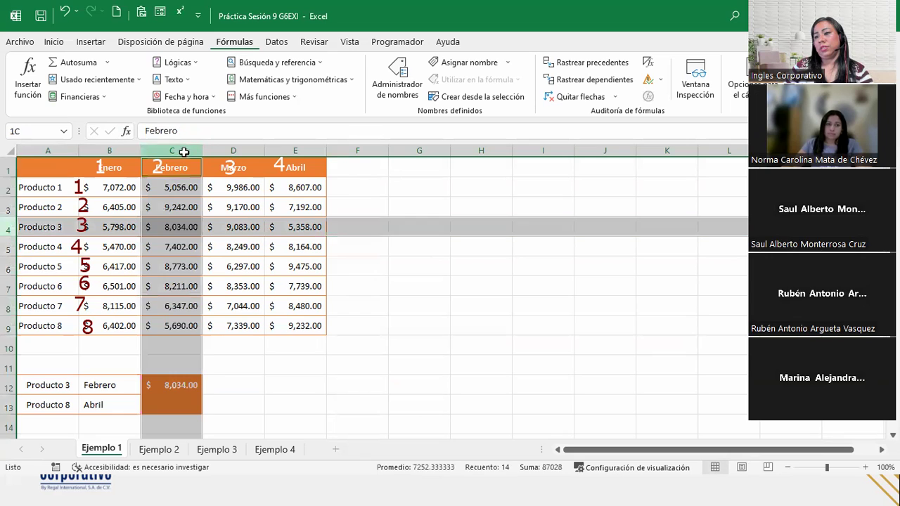
left_click(170, 226, "ctrl")
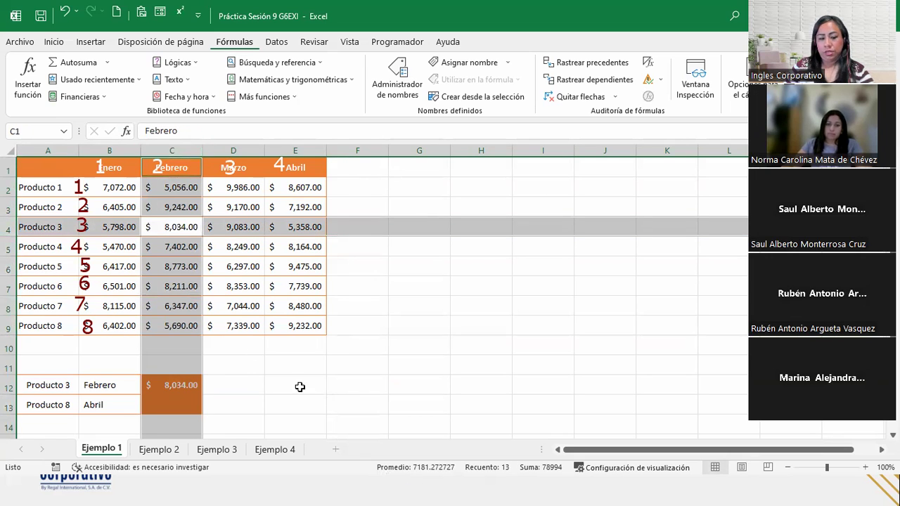
left_click(180, 380, "ctrl")
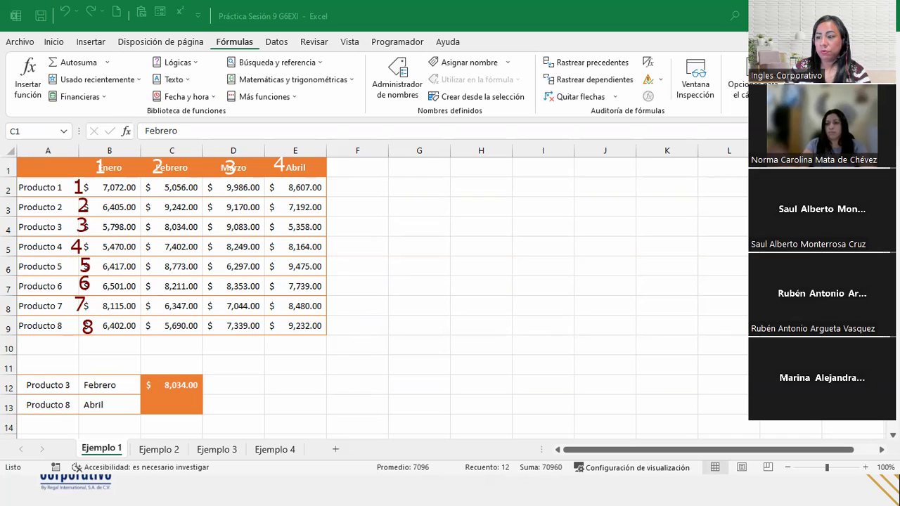
left_click(172, 405)
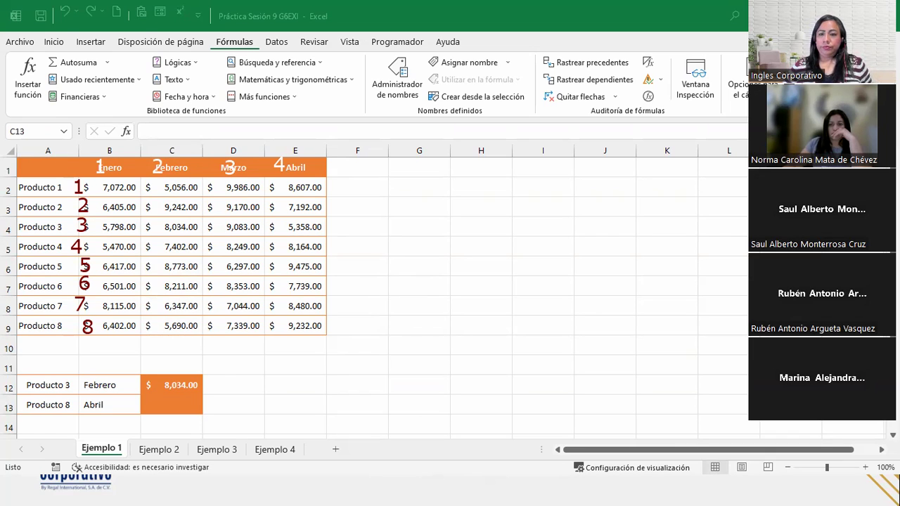
Step: In cell C13, start =INDICE by accepting the =ind autocomplete suggestion
left_click(156, 406)
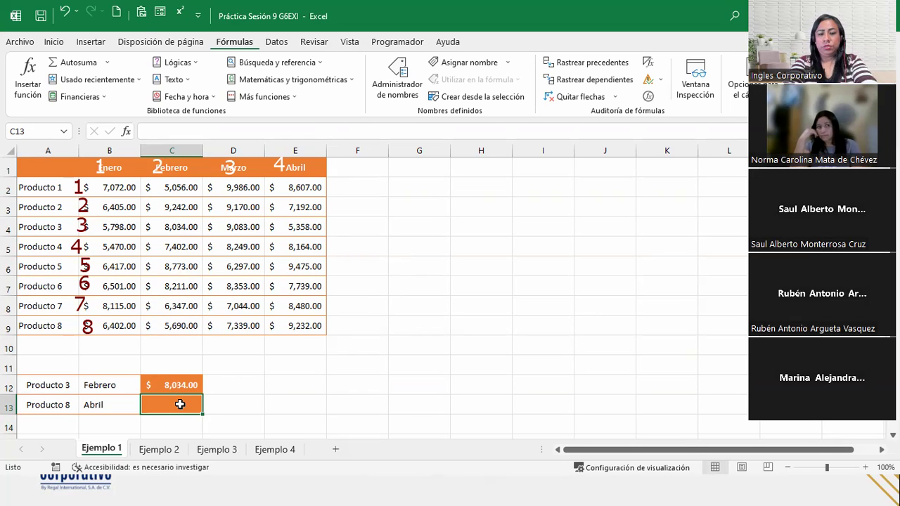
type("=ini")
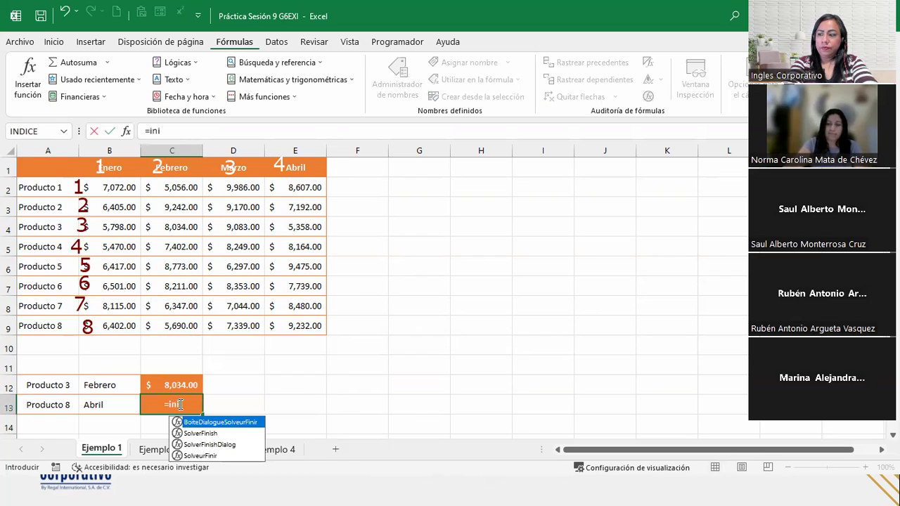
key("BackSpace")
type("d")
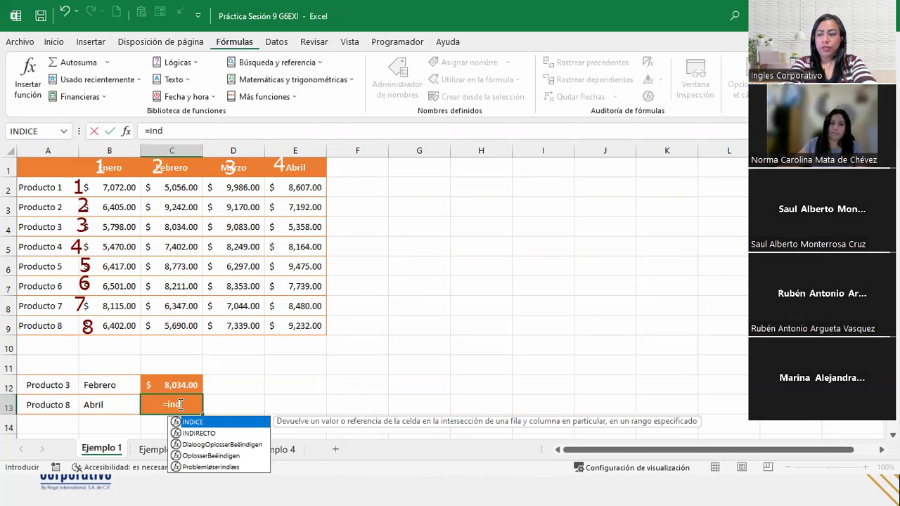
key("Tab")
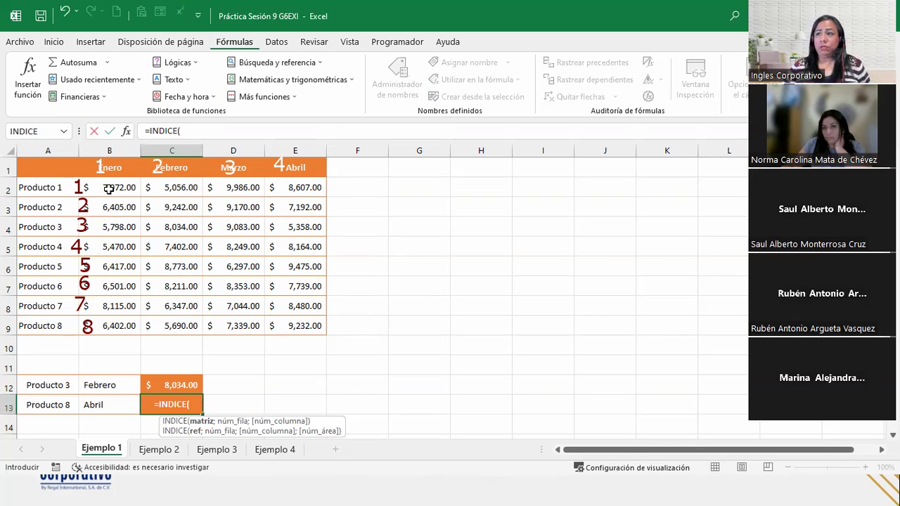
Step: Finish C13's formula as =INDICE(B2:E9;8;4), removing a stray sheet reference, so it returns $9,232.00
left_click_drag(110, 188, 278, 319)
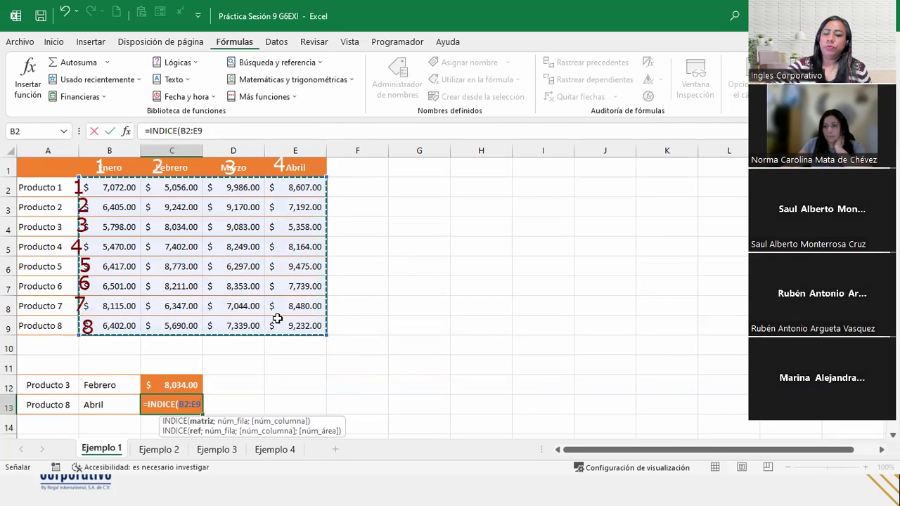
type(";")
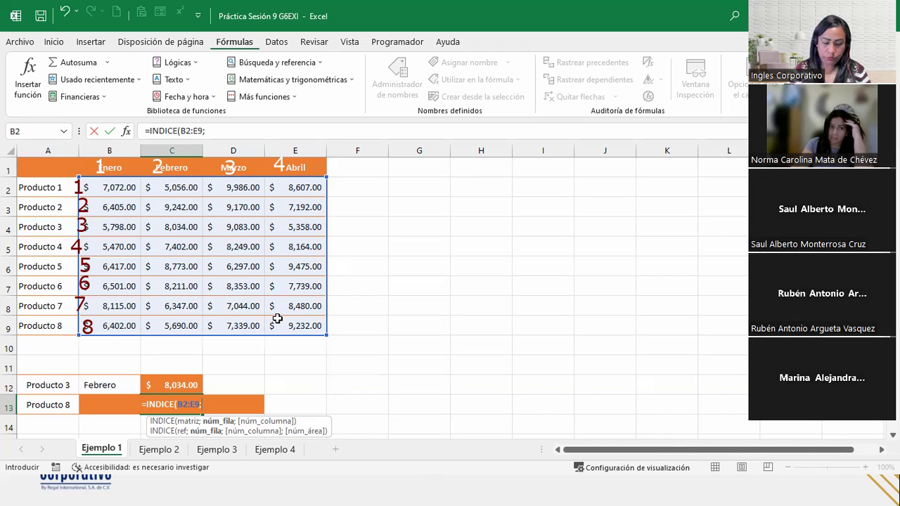
type("8")
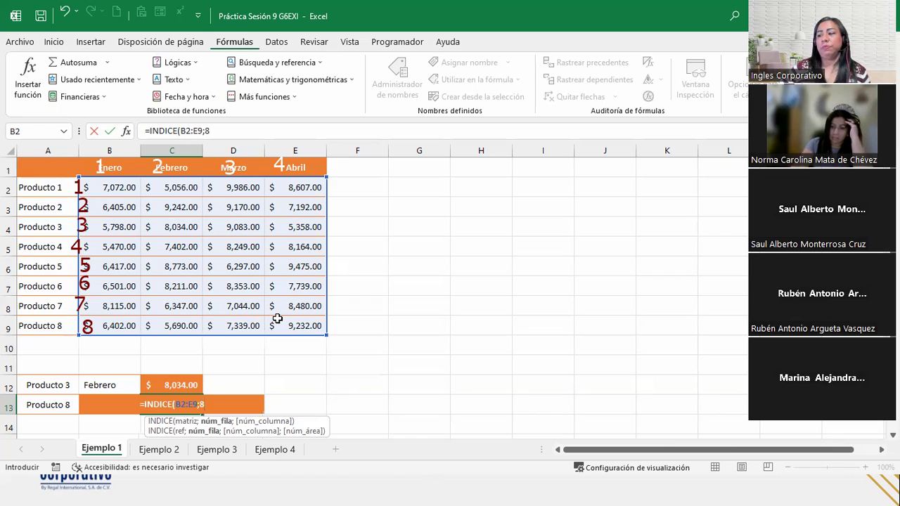
type(";")
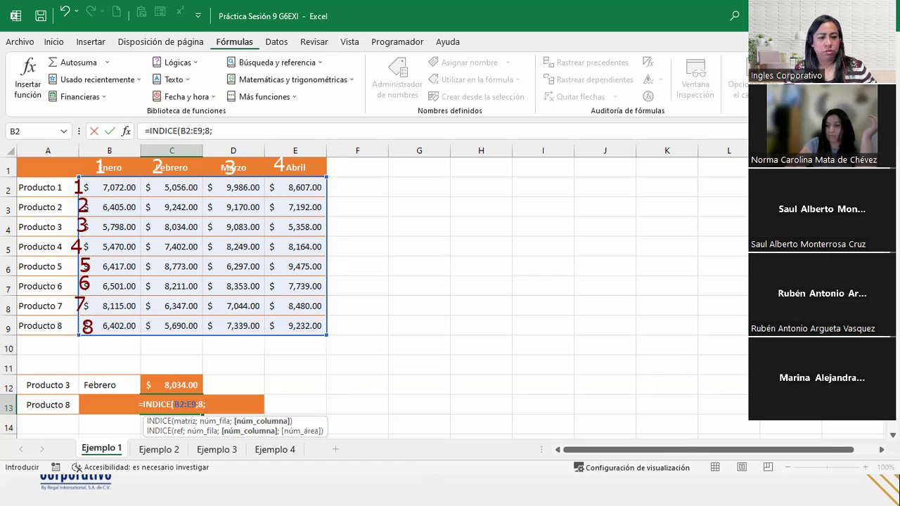
key("ctrl+Page_Down")
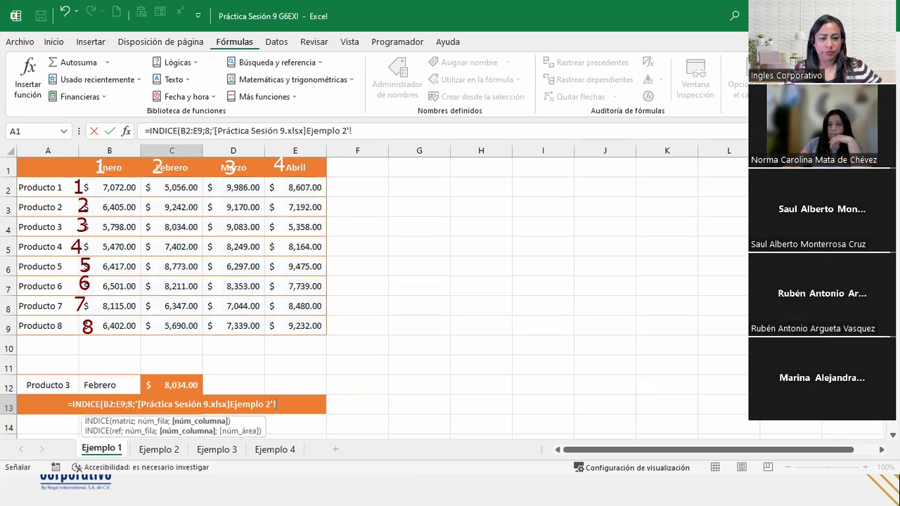
key("ctrl+Page_Up")
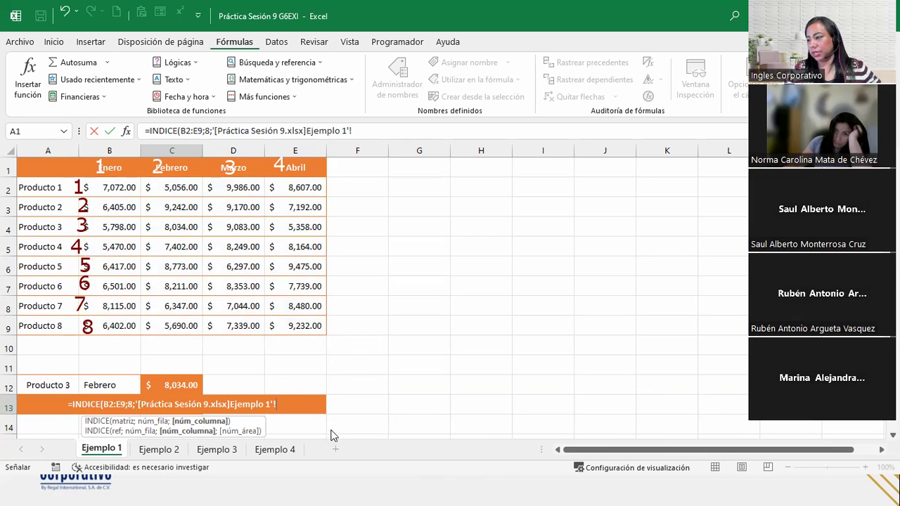
left_click_drag(285, 406, 134, 405)
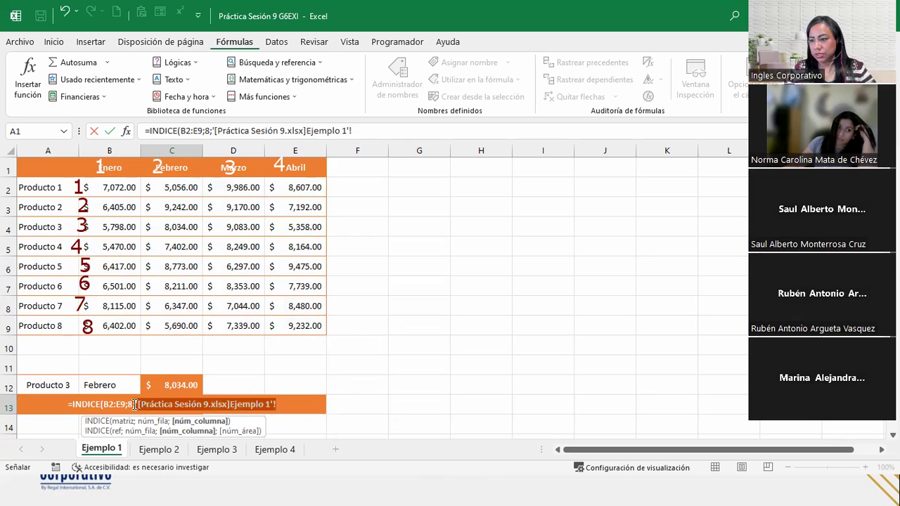
key("BackSpace")
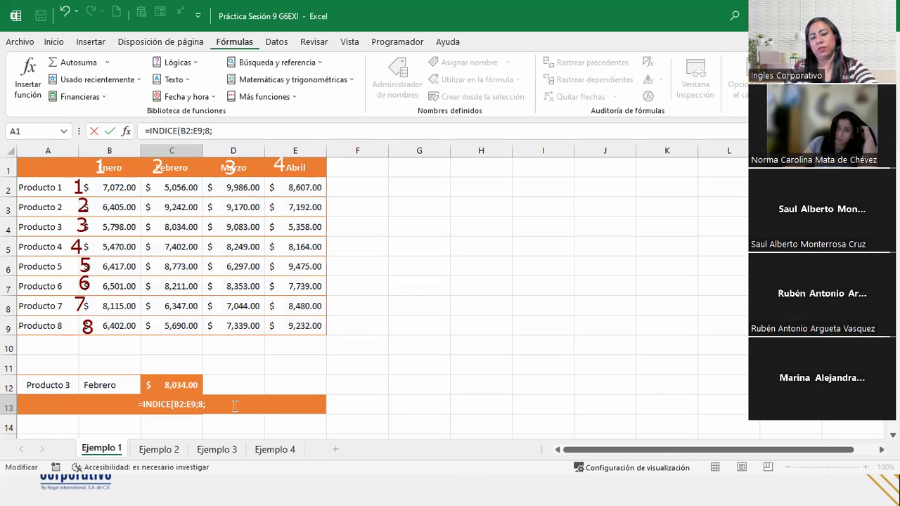
type("4")
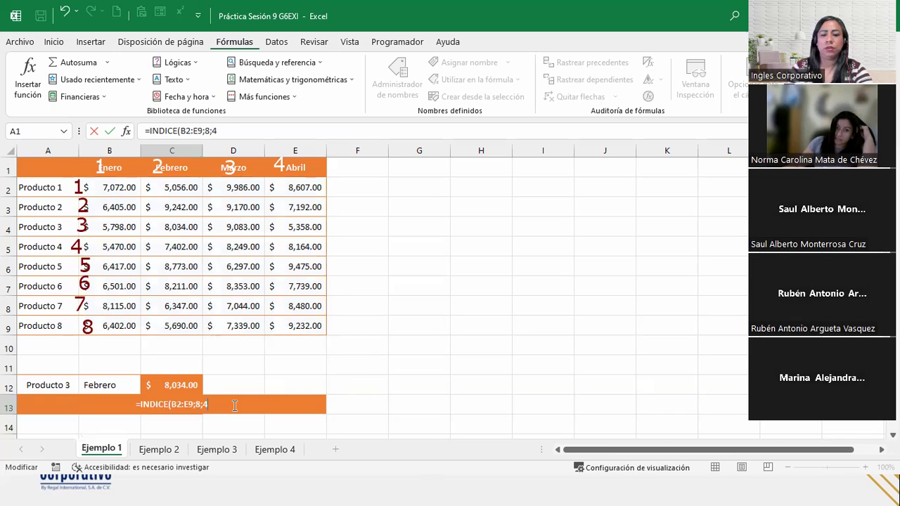
type(")")
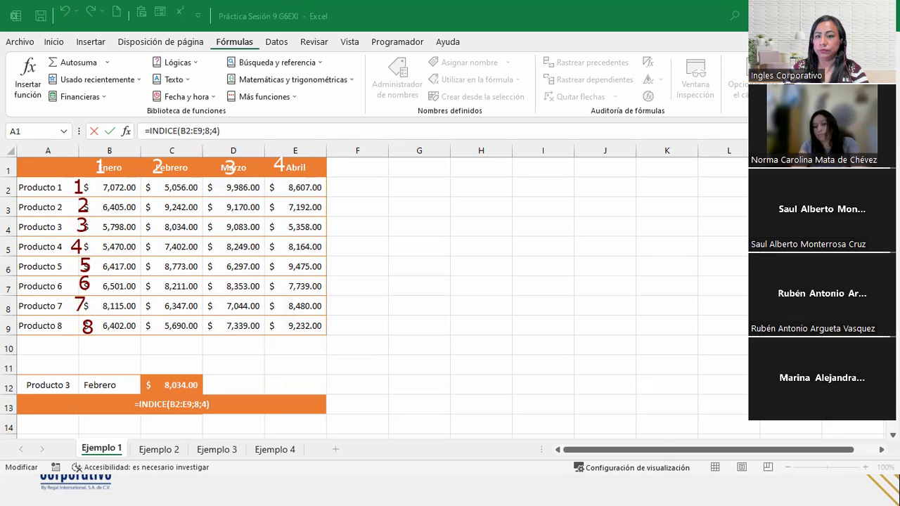
double_click(223, 405)
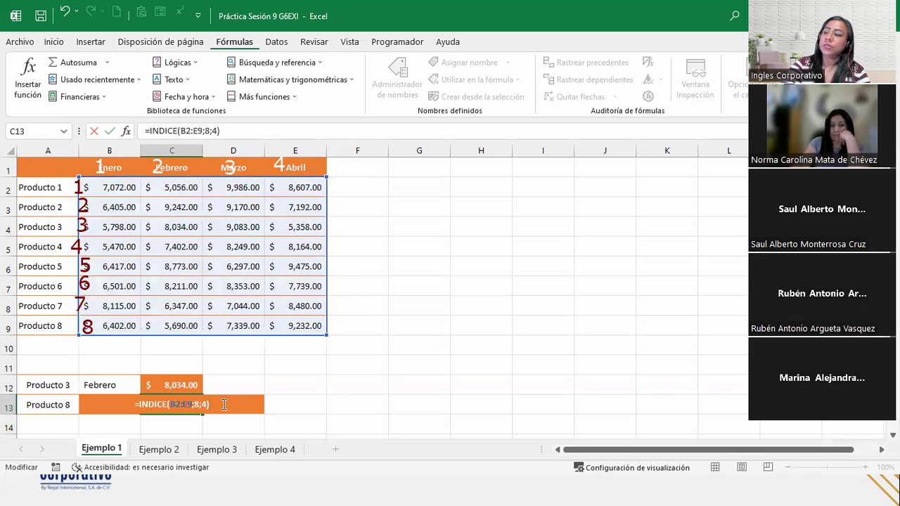
key("Return")
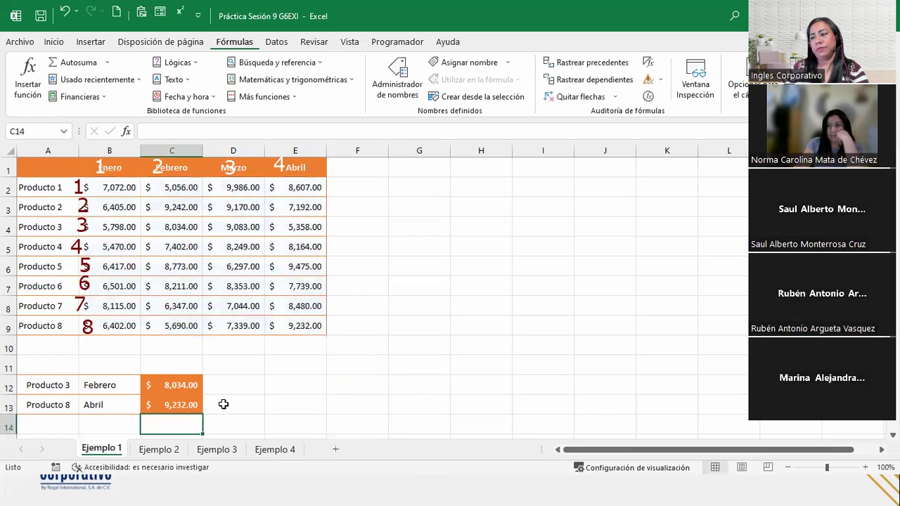
Step: Highlight the Producto 8 row, Abril column and C13 result, then erase the red ink numbers
left_click(149, 408)
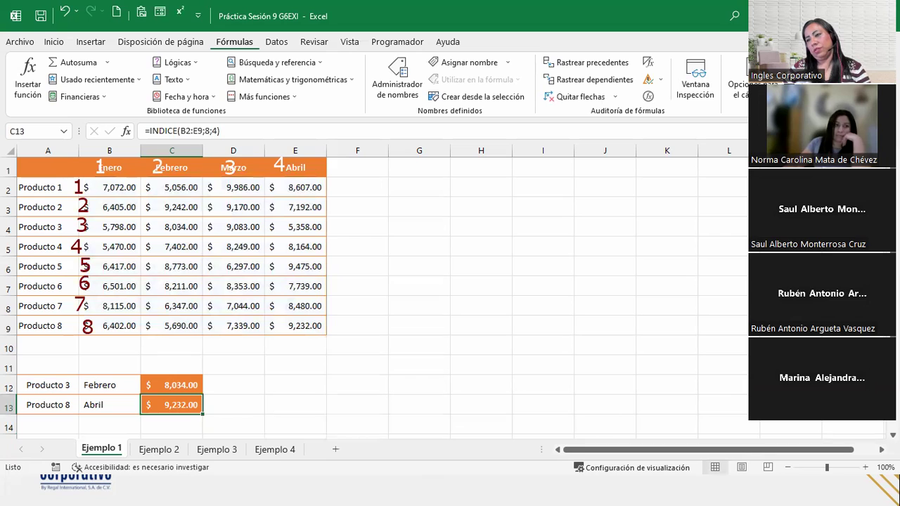
left_click(8, 326)
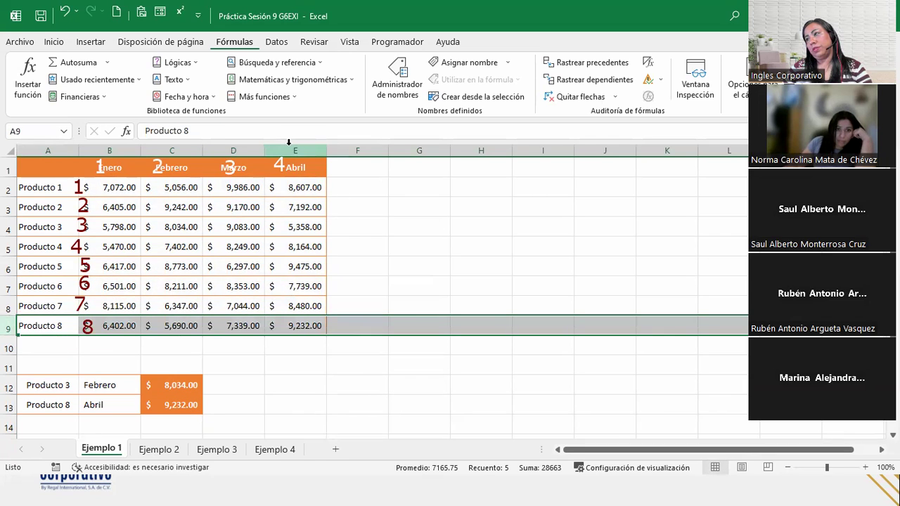
left_click(295, 150, "ctrl")
left_click(302, 325, "ctrl")
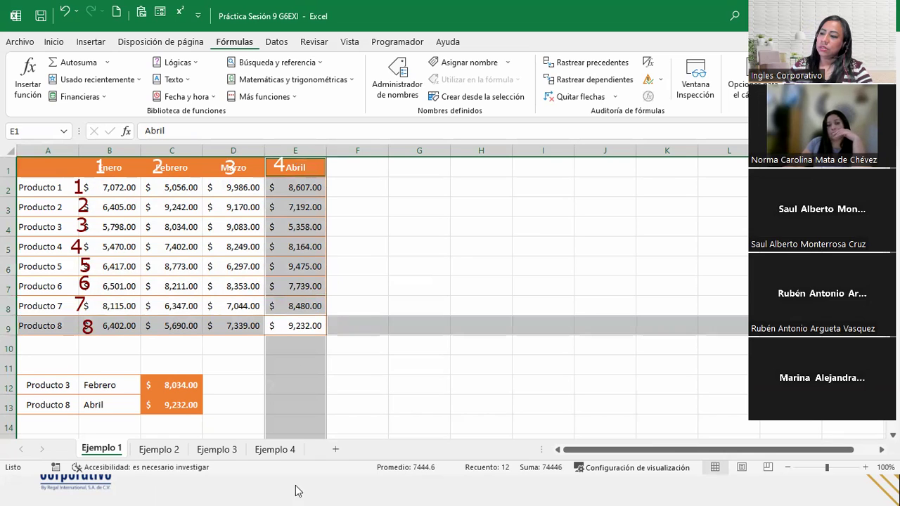
left_click(169, 406, "ctrl")
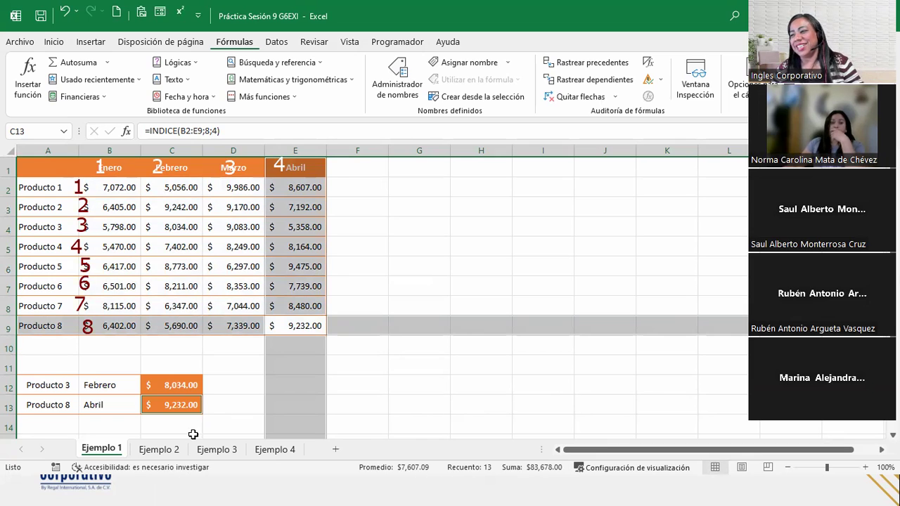
left_click(212, 399)
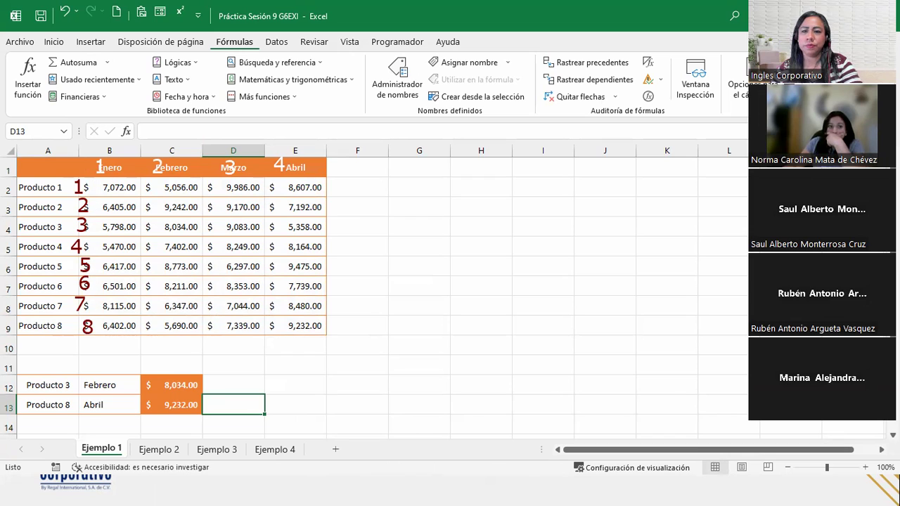
key("Escape")
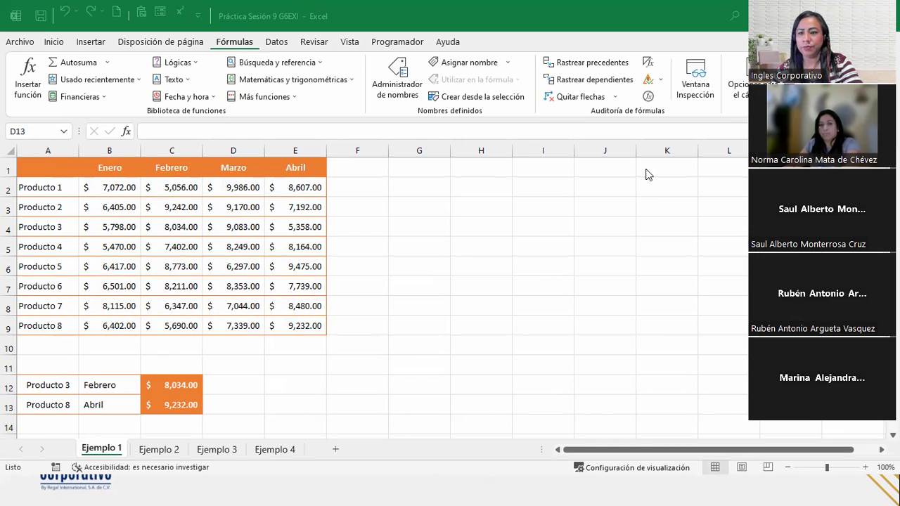
Step: Switch to Ejemplo 2 and highlight Laura's row and the Febrero column to show their intersection
left_click(171, 451)
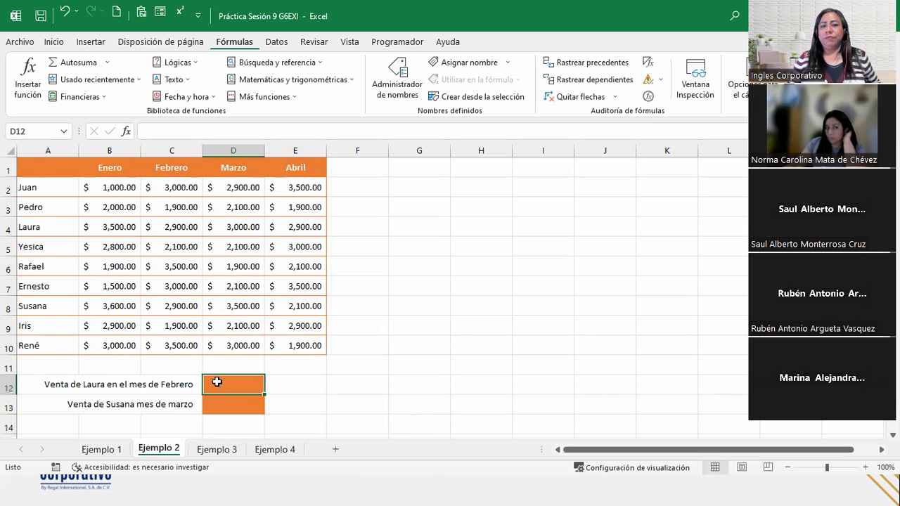
left_click(11, 227)
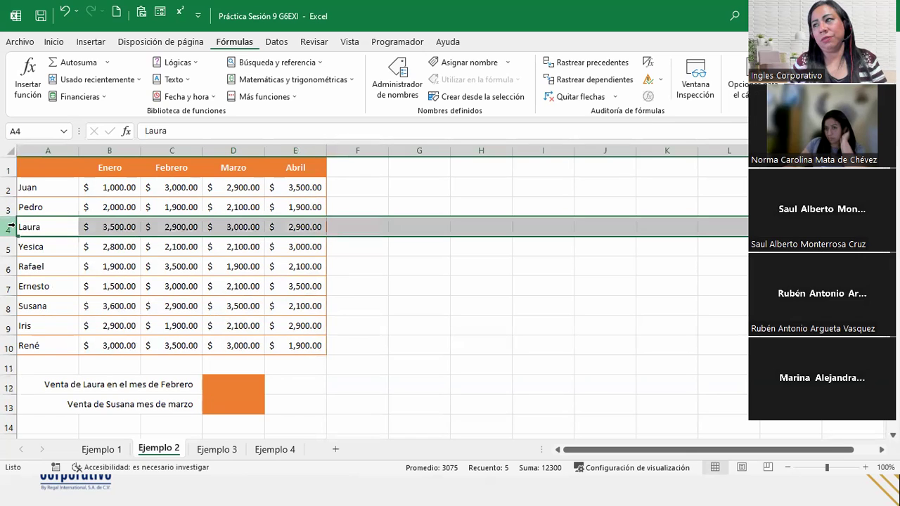
left_click(173, 148, "ctrl")
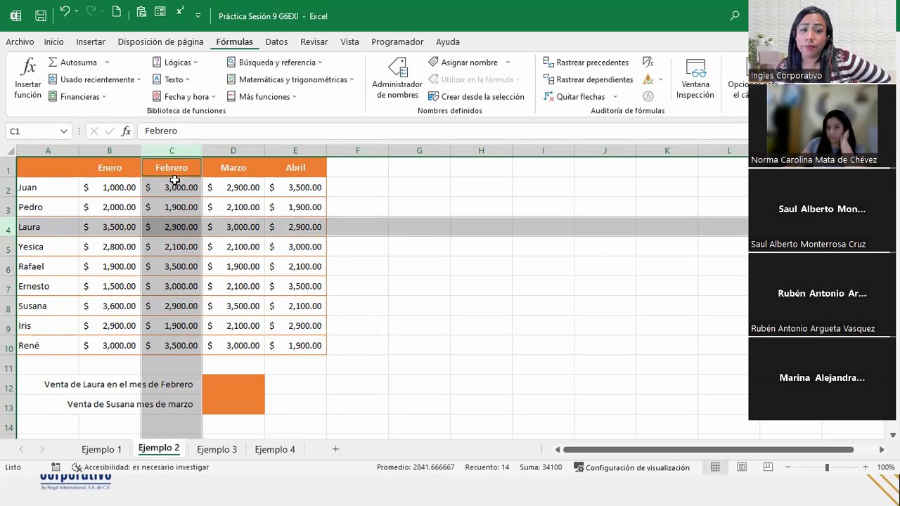
left_click(123, 201)
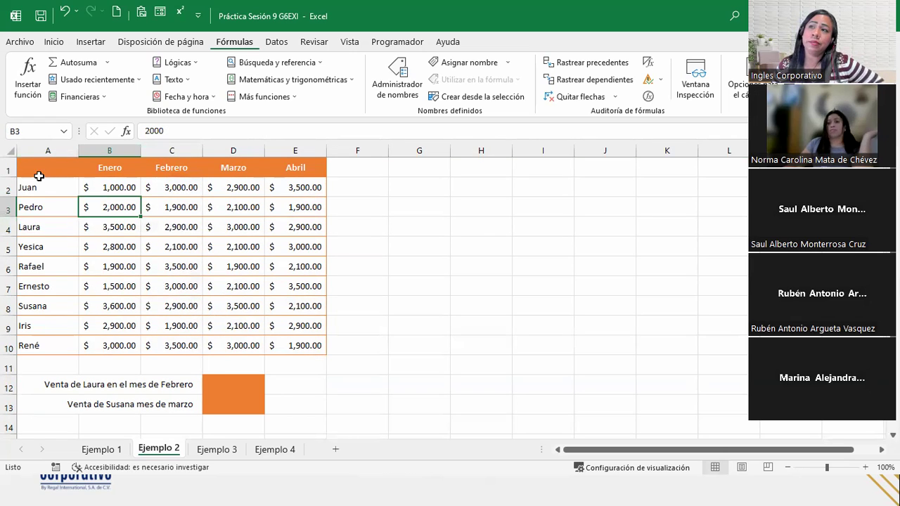
Step: Insert a blank row above and a blank column to the left of the Ejemplo 2 table
right_click(10, 171)
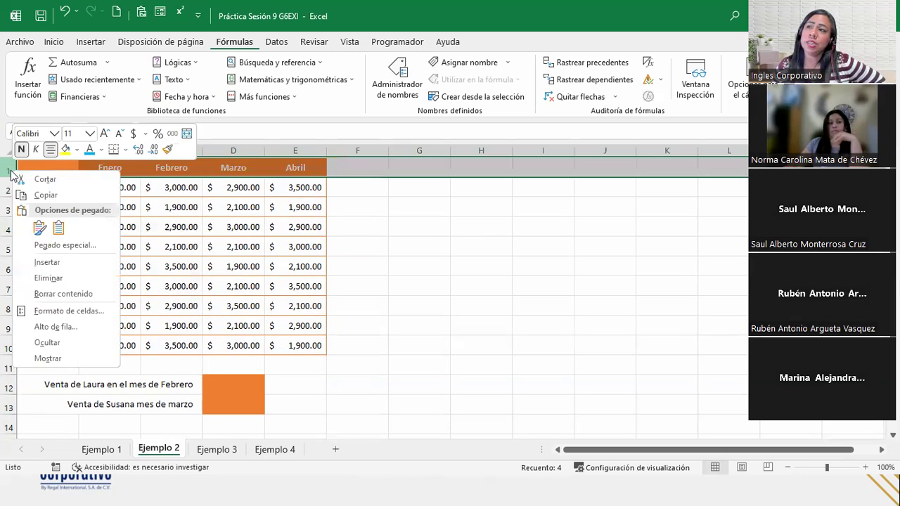
left_click(62, 261)
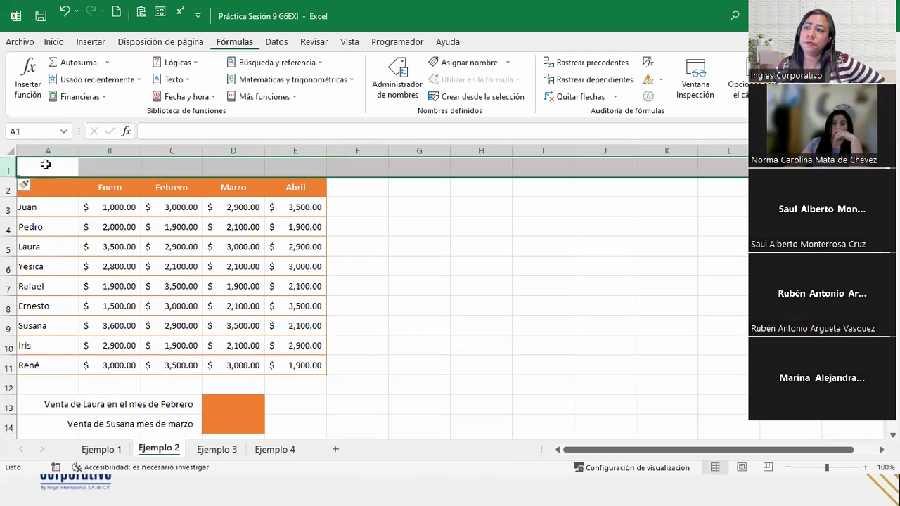
right_click(46, 151)
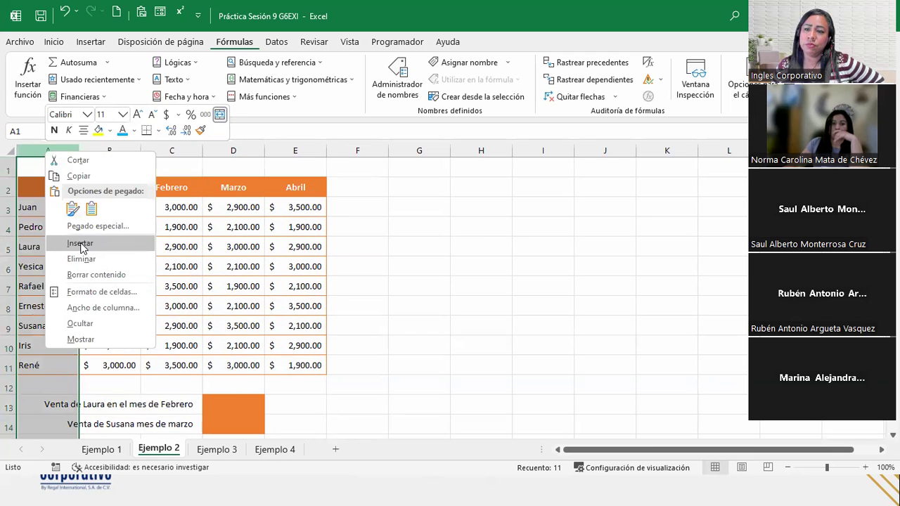
left_click(80, 243)
left_click(62, 204)
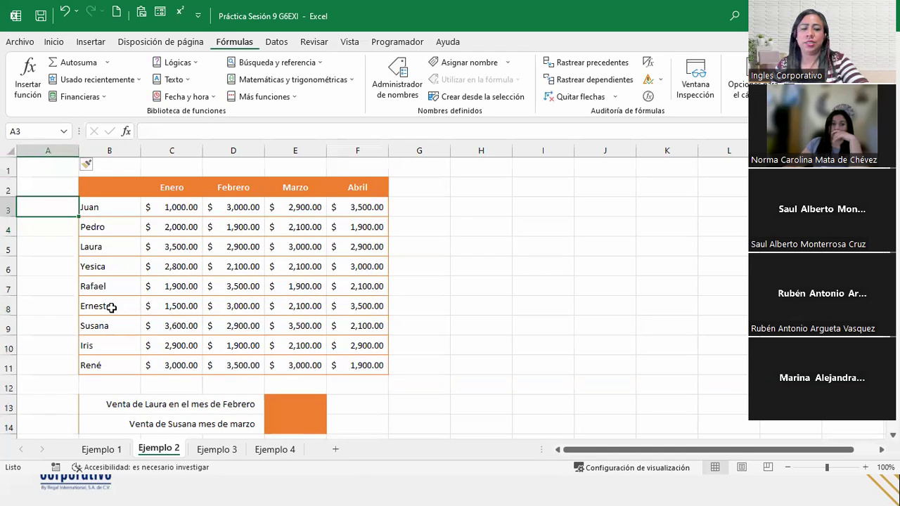
Step: Number the salespeople 1 to 9 in A3:A11 using a 1, 2 fill series
type("1")
key("Return")
type("2")
key("Return")
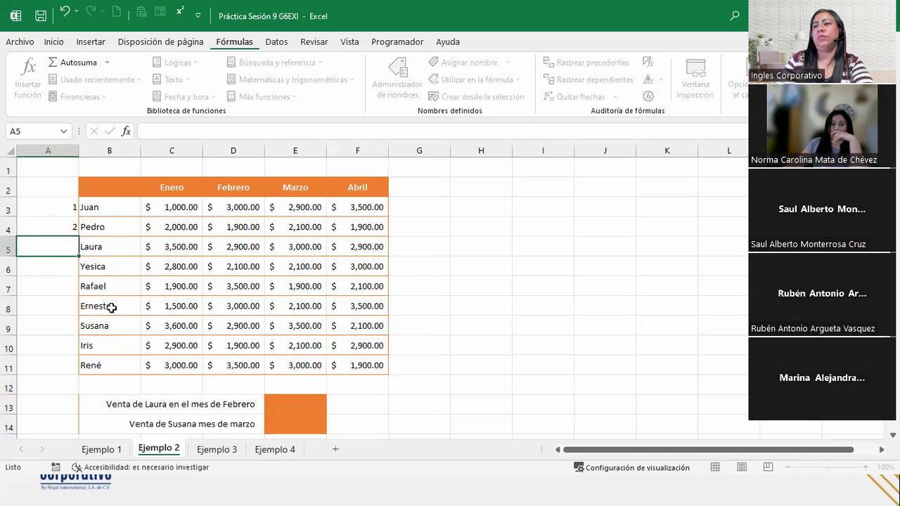
left_click_drag(68, 205, 85, 365)
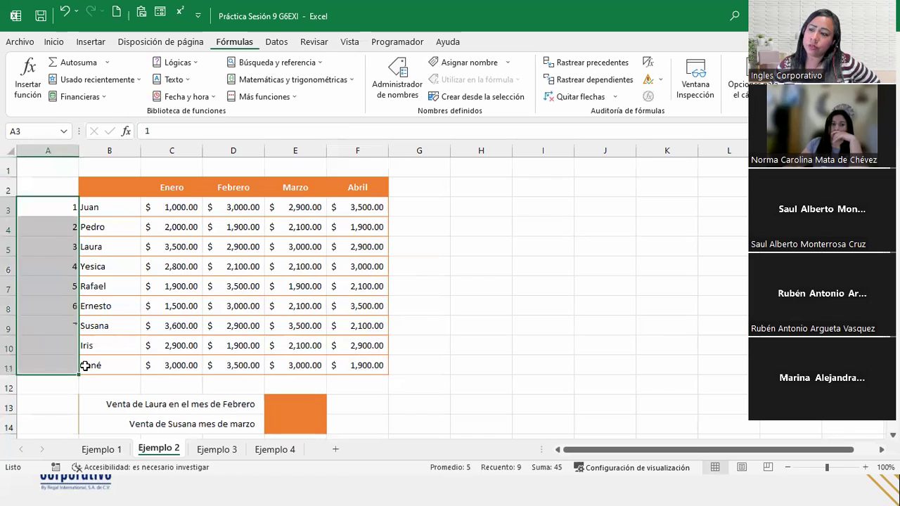
Step: Enter month numbers 1, 2, 3, 4 in C1:F1 above Enero through Abril
left_click(163, 167)
type("1")
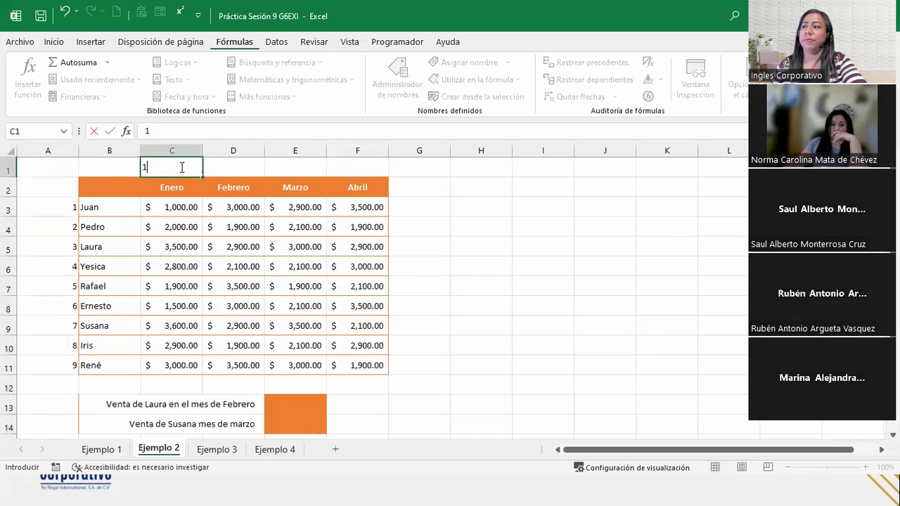
left_click(253, 168)
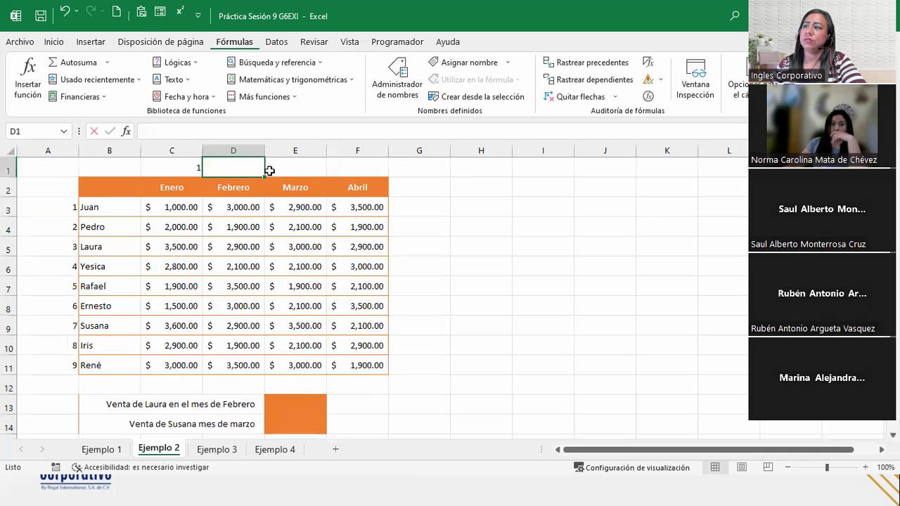
type("1")
left_click(302, 168)
type("1")
left_click(238, 165)
type("2")
left_click(293, 166)
type("3")
left_click(348, 166)
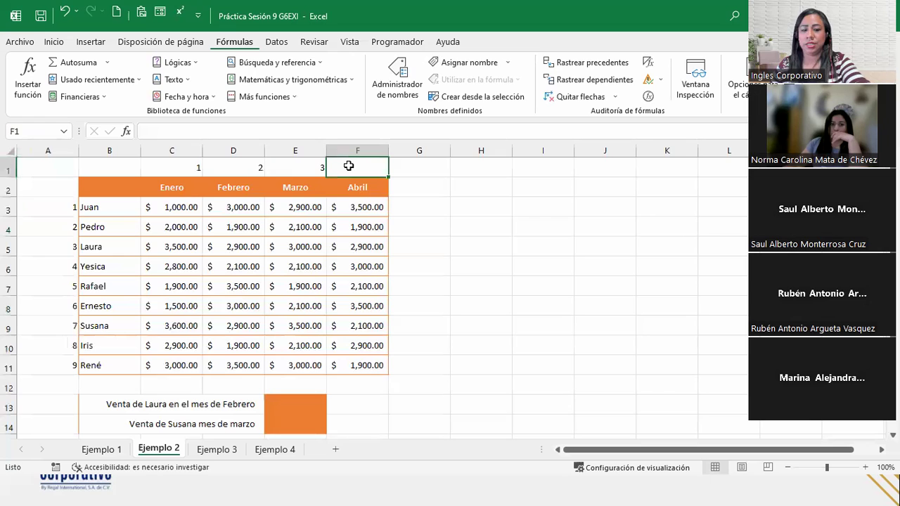
type("4")
left_click(348, 205)
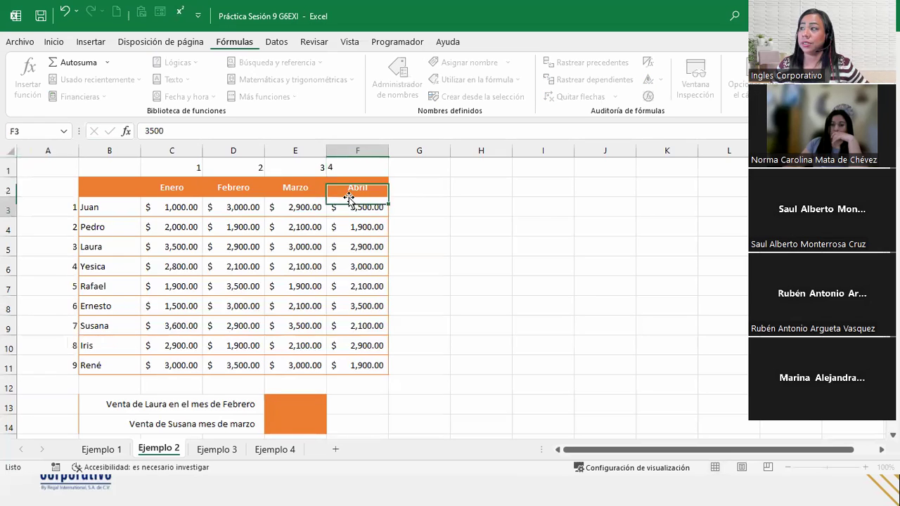
Step: Narrow column A to fit its numbers, then center the index numbers in column A and row 1
double_click(79, 151)
left_click_drag(26, 150, 41, 151)
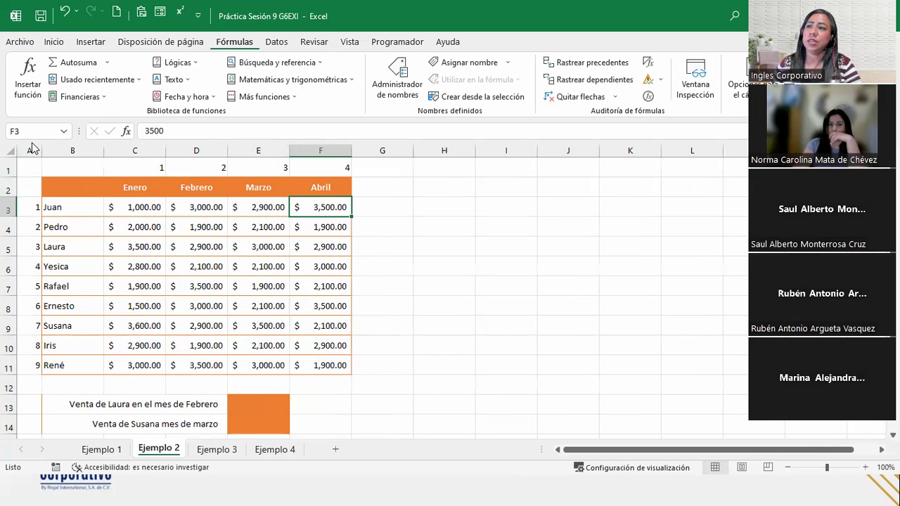
left_click(29, 150)
left_click(8, 169, "ctrl")
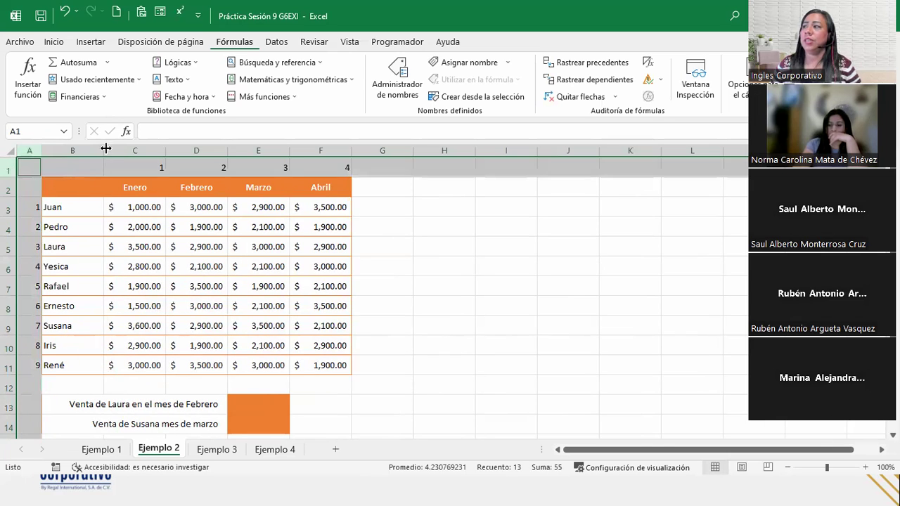
left_click(55, 42)
left_click(259, 88)
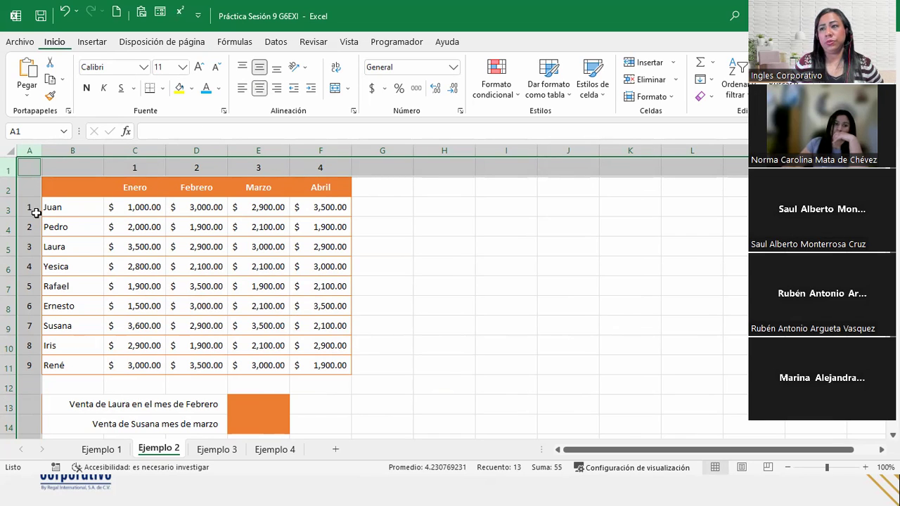
Step: Add a row-index heading in A2 and the heading '#Columna' in B1
left_click(32, 186)
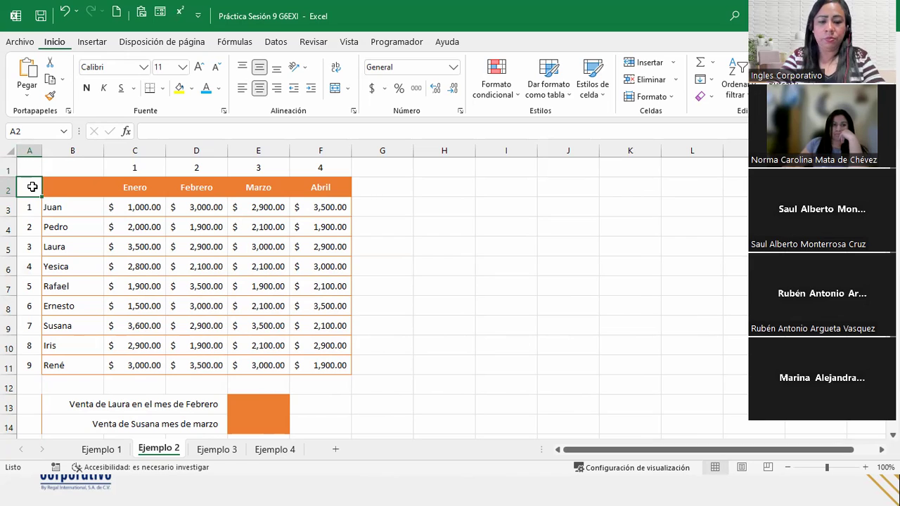
type("#")
type("No")
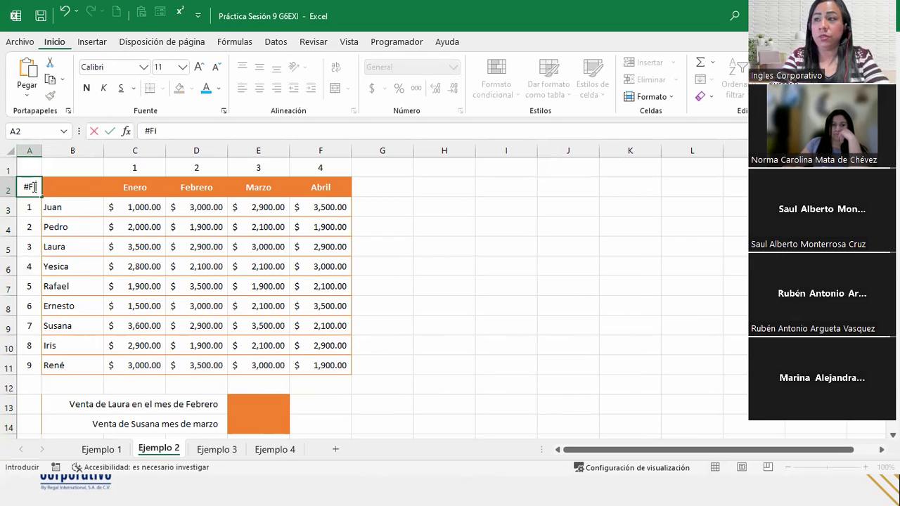
key("Return")
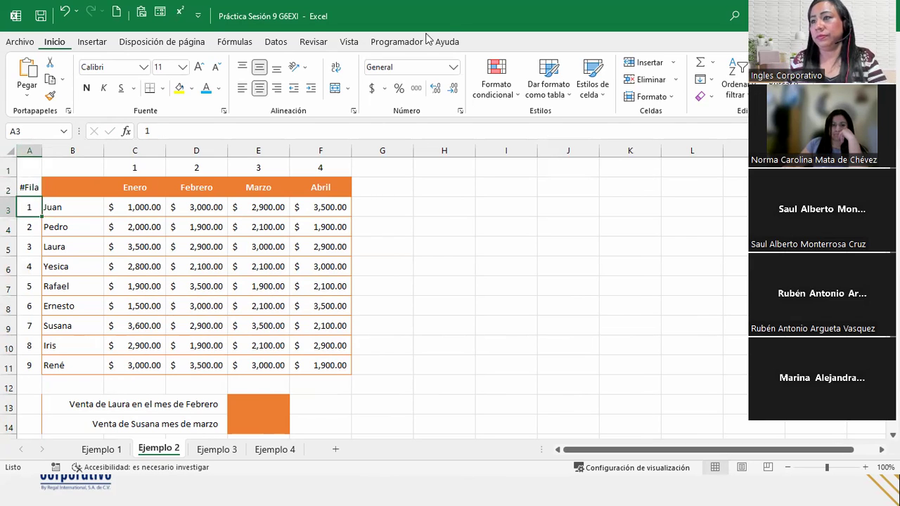
left_click(71, 166)
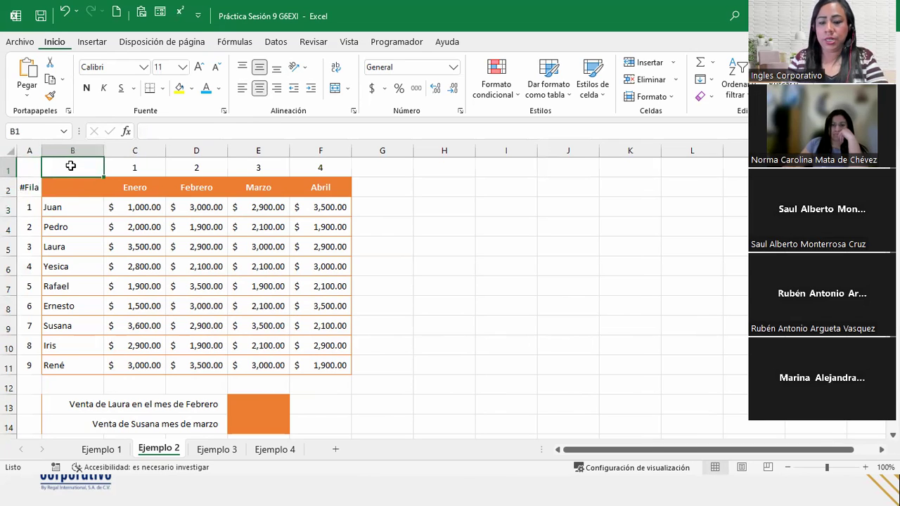
type("#Colun")
key("BackSpace")
type("mna")
key("Return")
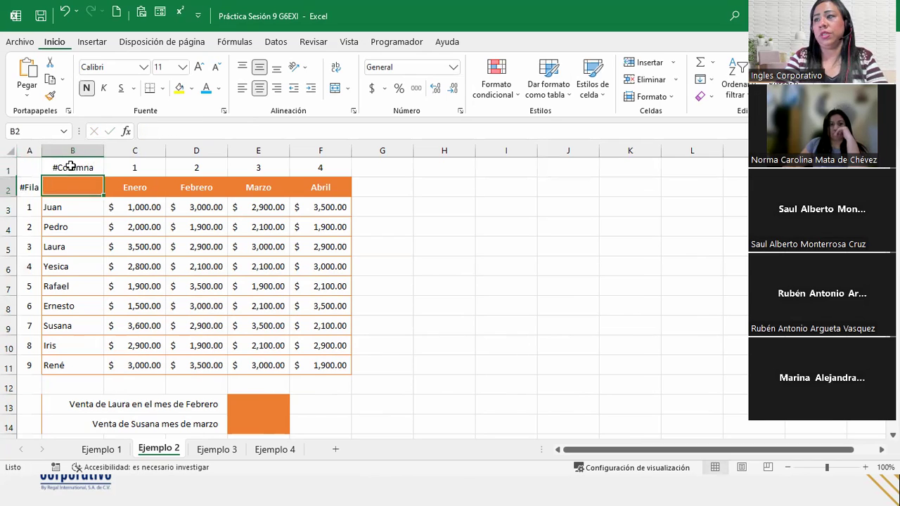
Step: Format row 1 and column A index labels and numbers as bold blue text
left_click(15, 169)
left_click(29, 152, "ctrl")
left_click(206, 88)
left_click(86, 88)
left_click(218, 89)
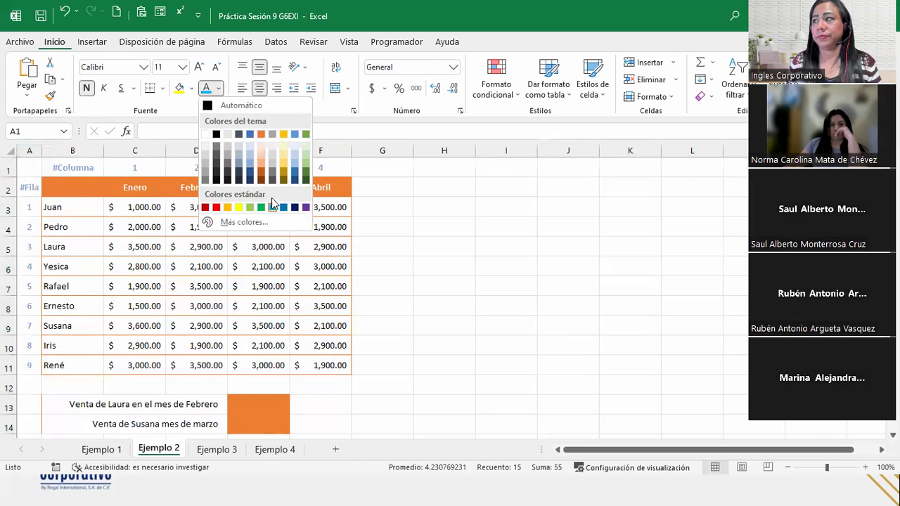
left_click(195, 208)
left_click(142, 208)
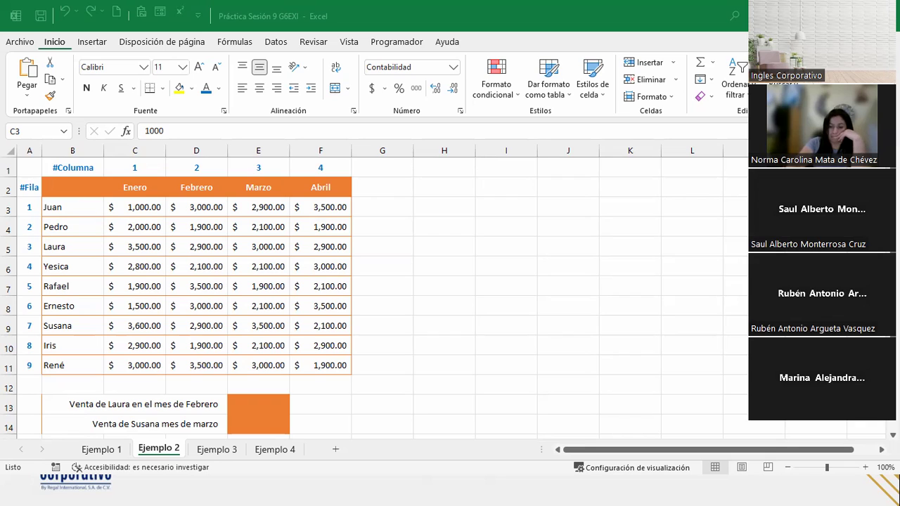
left_click(258, 405)
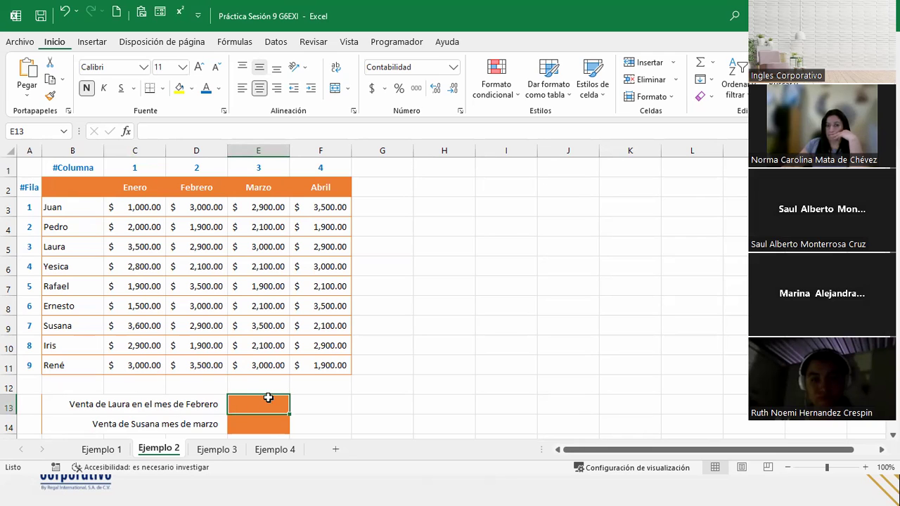
Step: Enter =INDICE(C3:F11;3;2) in E13 to return Laura's Febrero sale of $2,900.00
scroll(275, 391, "down", 2)
scroll(278, 386, "down", 2)
scroll(276, 387, "up", 4)
type("=")
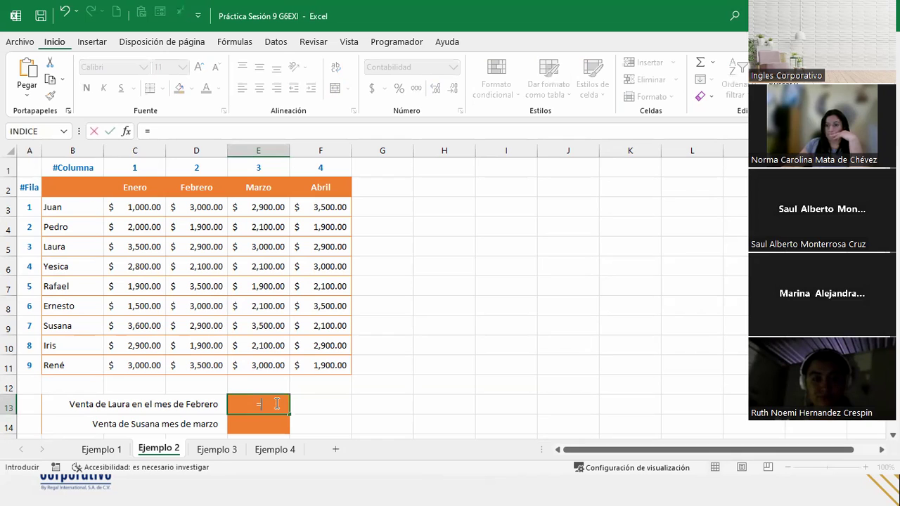
type("indic")
key("Tab")
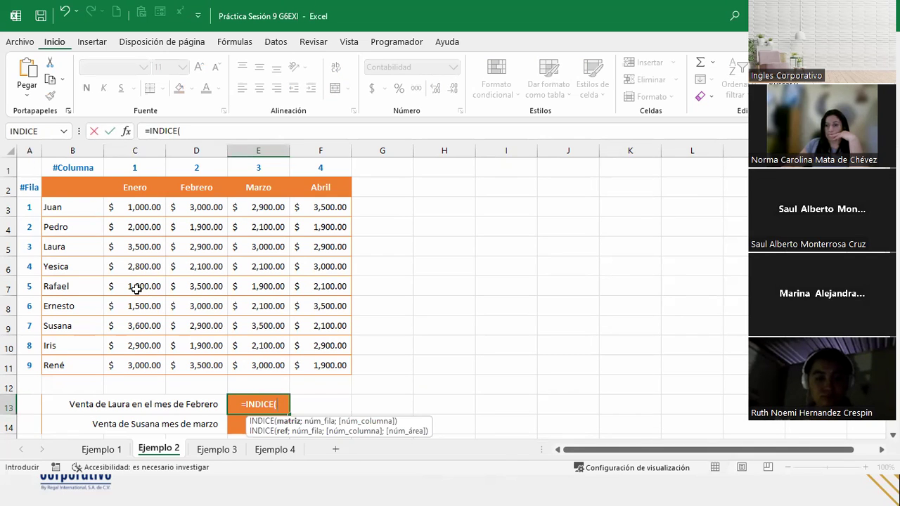
mouse_move(127, 207)
left_mouse_down()
mouse_move(334, 365)
mouse_move(335, 377)
left_mouse_up()
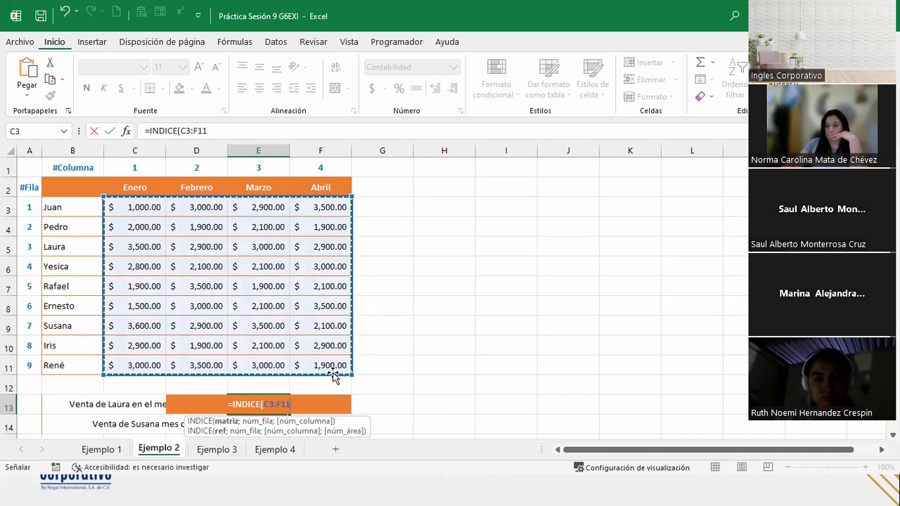
type(";")
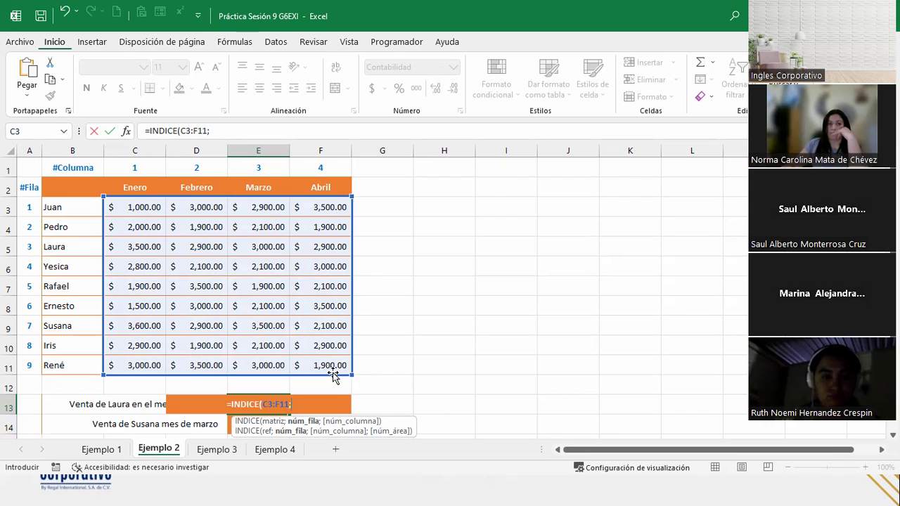
left_click_drag(333, 377, 333, 377)
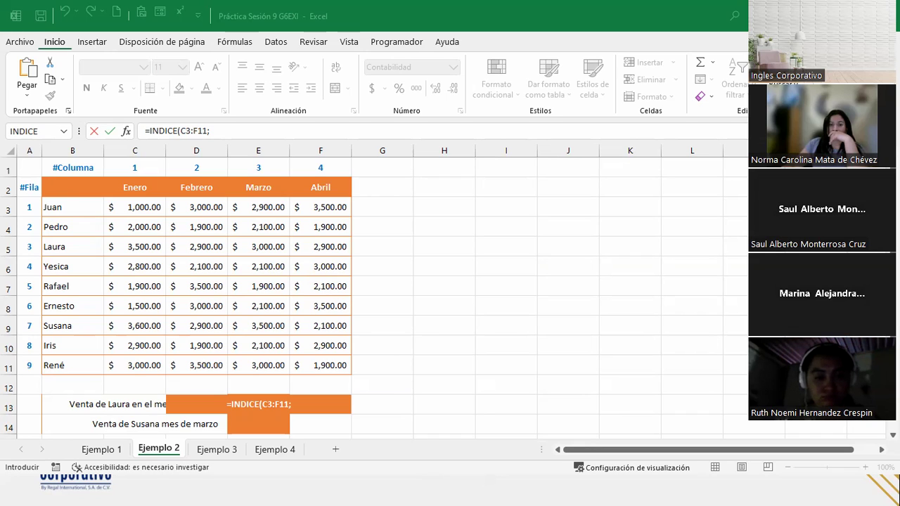
left_click(188, 402)
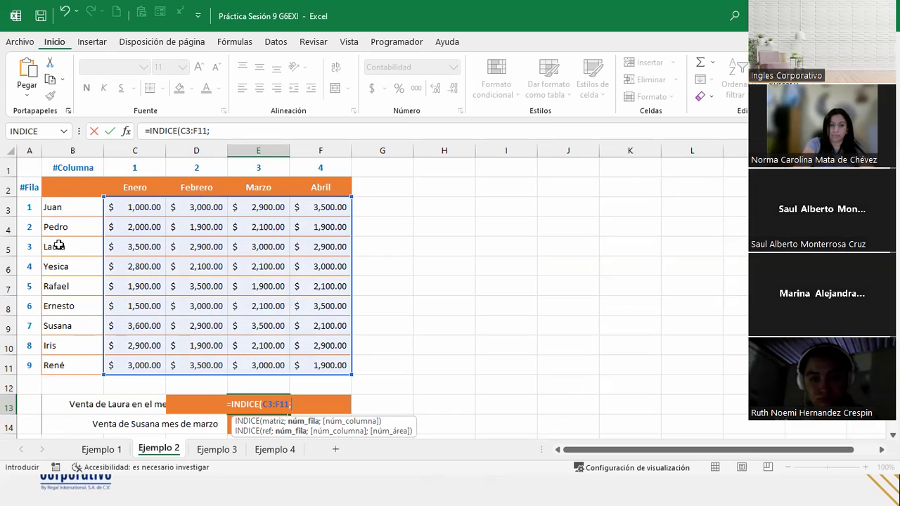
type("3")
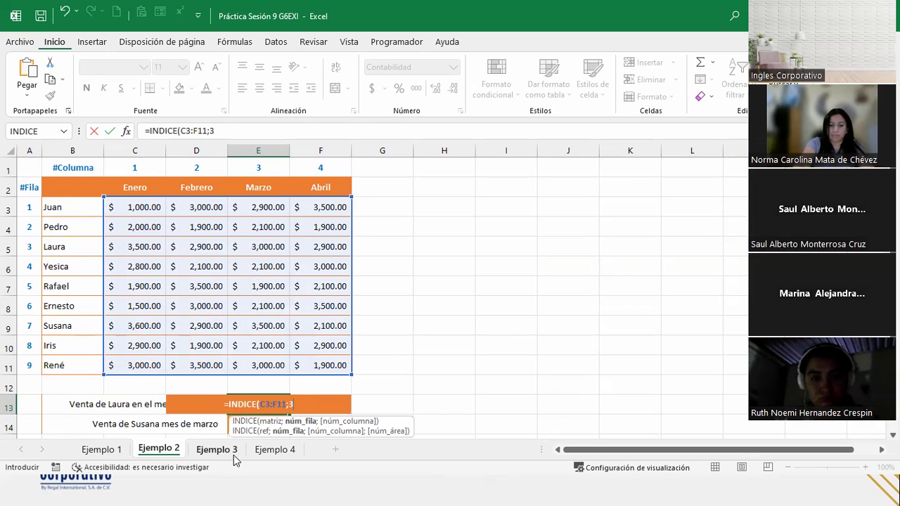
type(";")
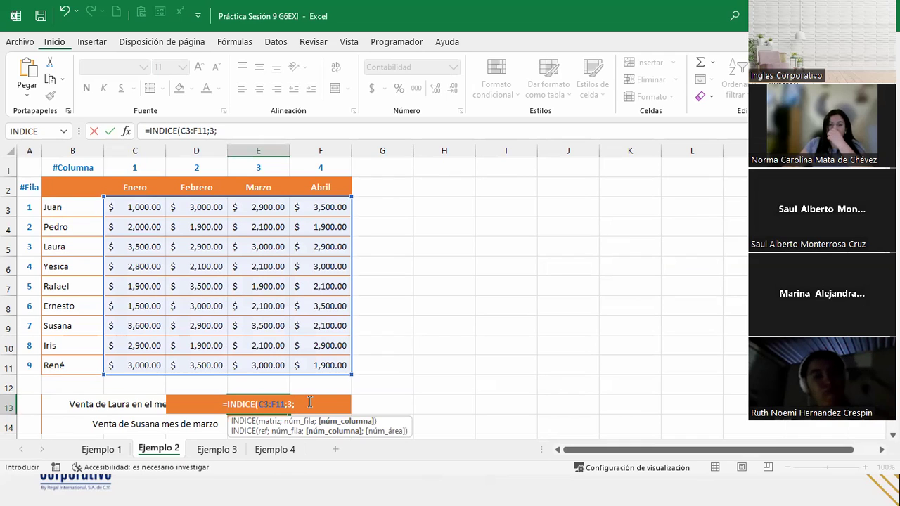
type("2")
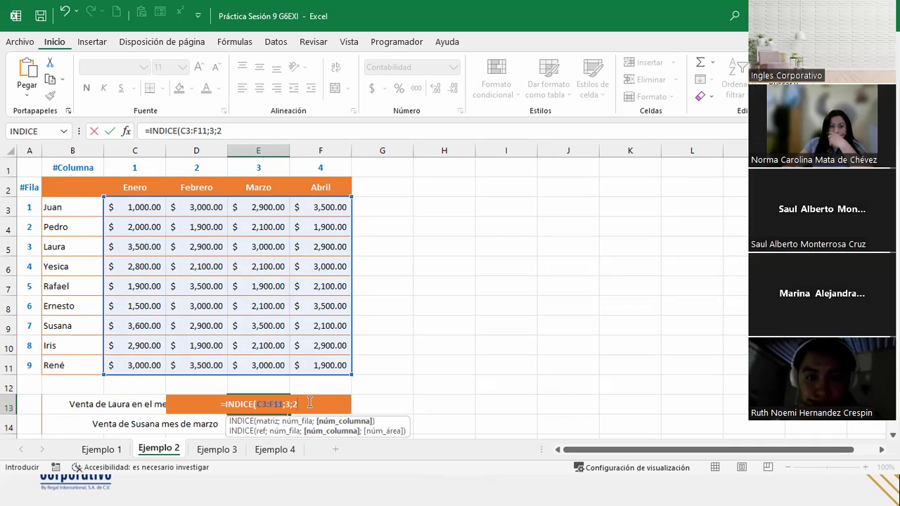
type(")")
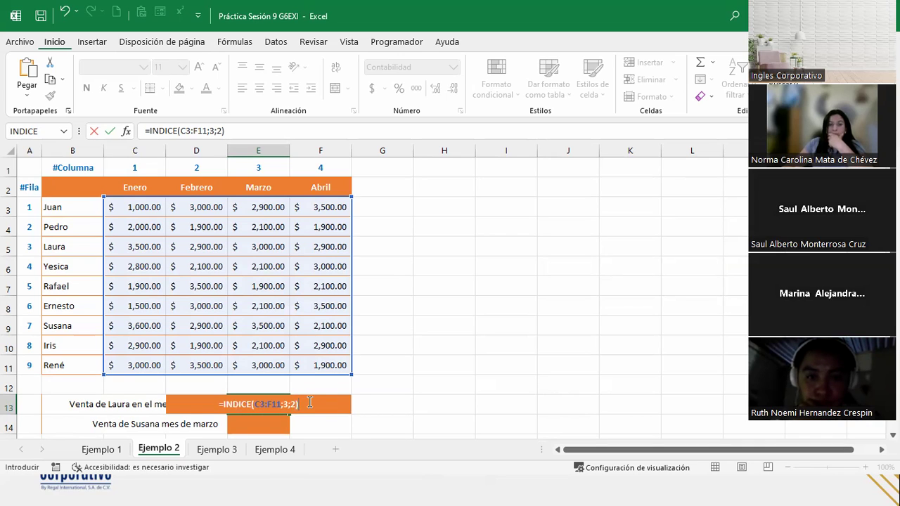
key("Return")
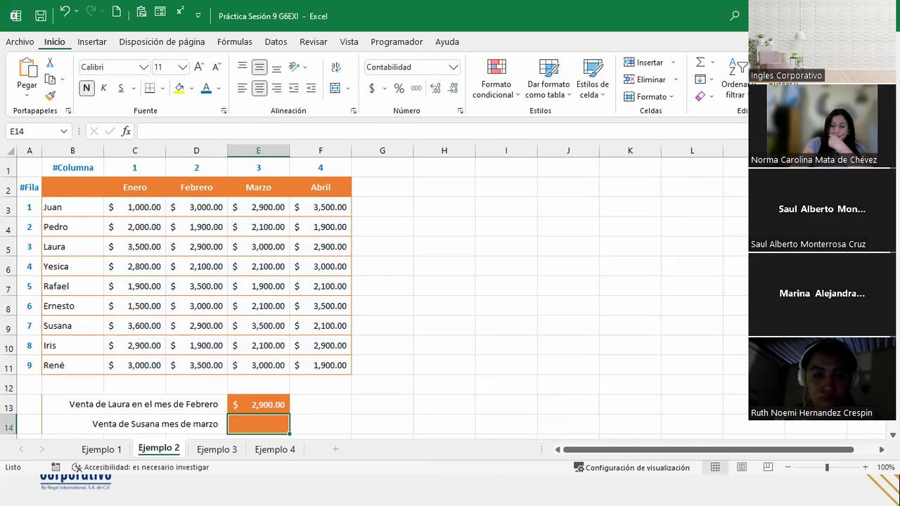
Step: Highlight Laura's row, the Febrero column and E13 together, then clear the highlight
left_click(8, 246)
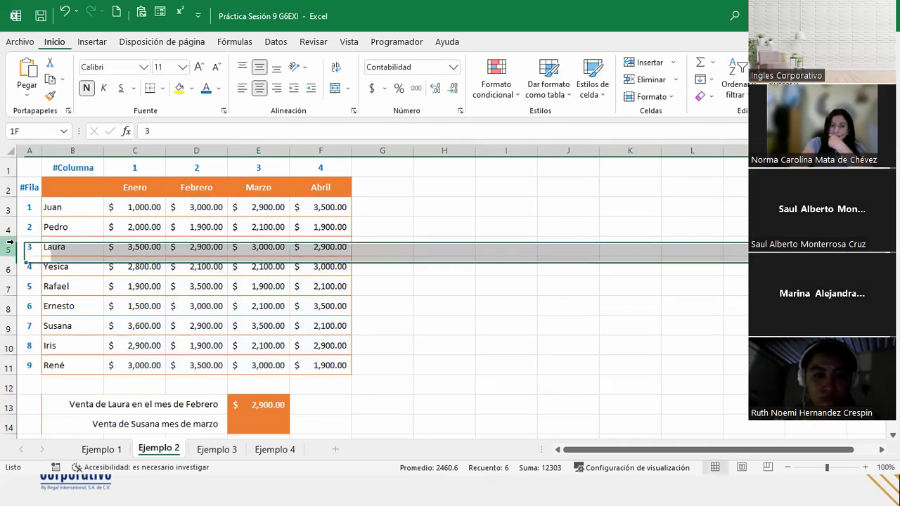
left_click(195, 149, "ctrl")
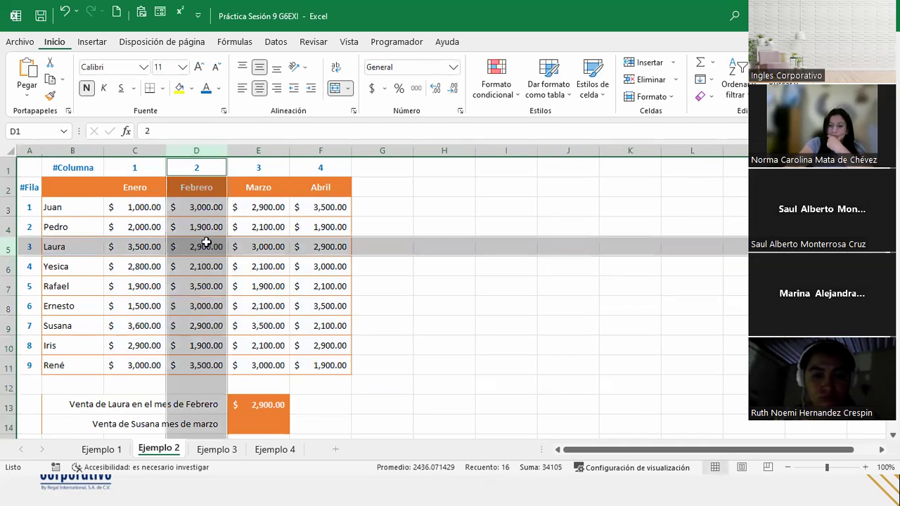
left_click(278, 408, "ctrl")
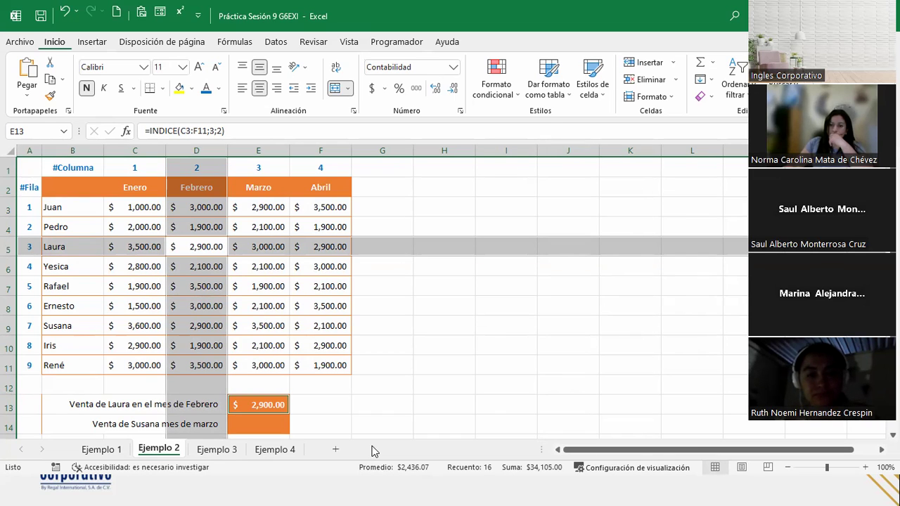
left_click(246, 427)
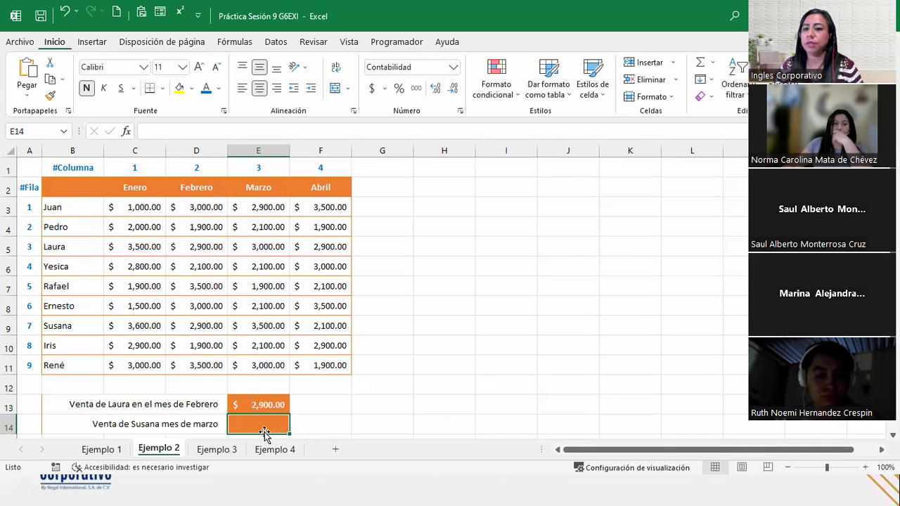
Step: Highlight Susana's row, the Marzo column and their $3,500.00 crossing cell
left_click(8, 326)
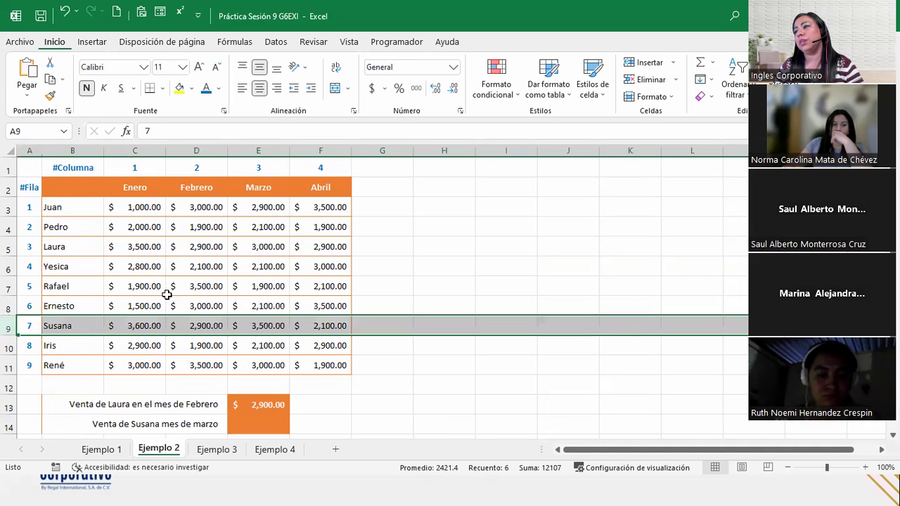
left_click(260, 151)
left_click(254, 332, "ctrl")
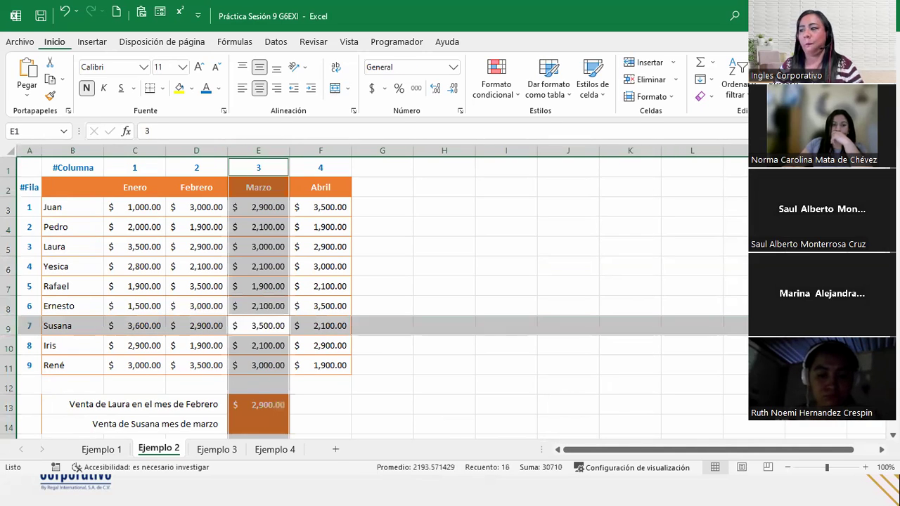
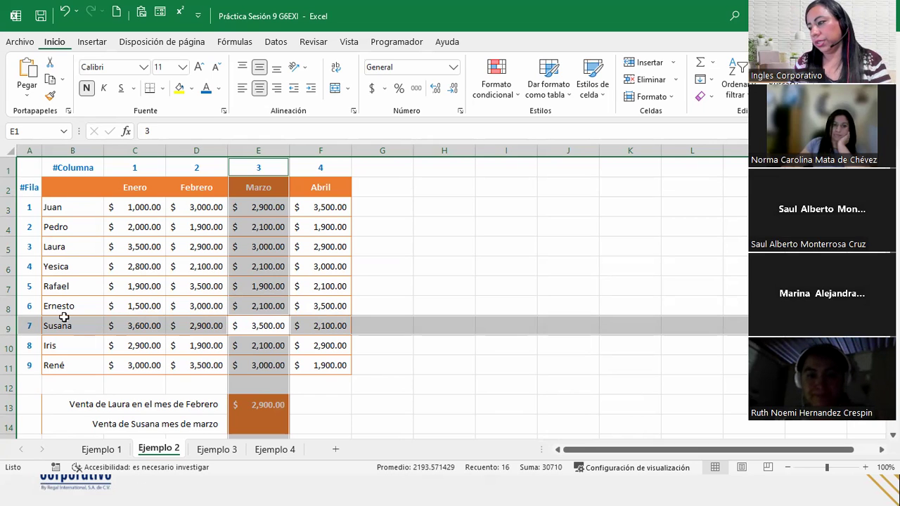
Step: Enter =INDICE(C3:F11;7;3) in E14 so Susana's March sales show $3,500.00
left_click(278, 426)
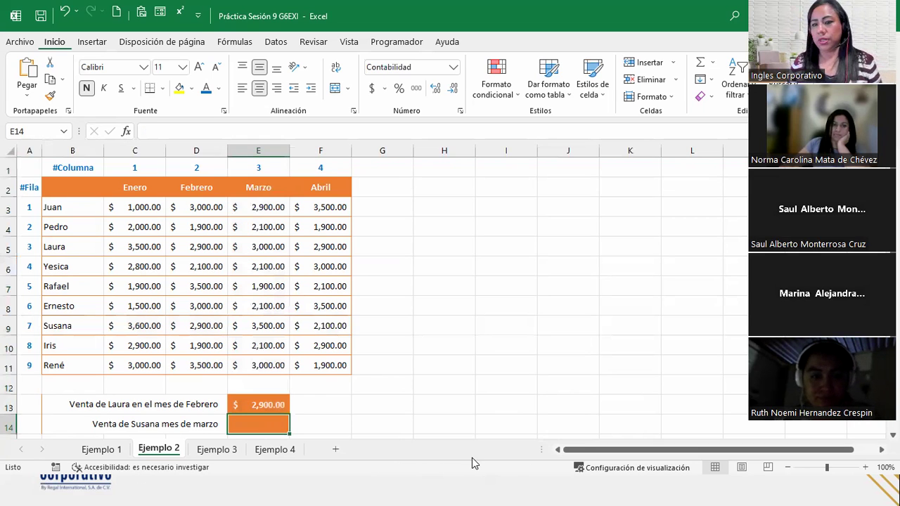
type("=")
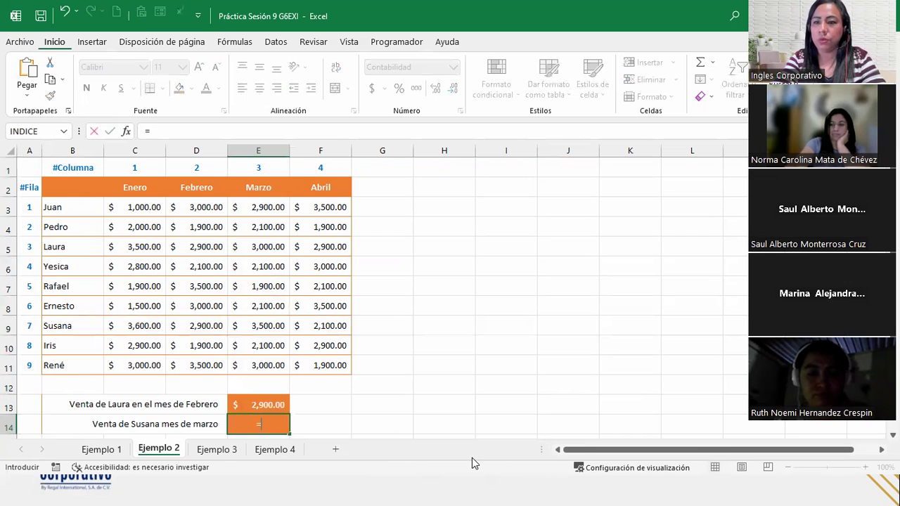
type("ind")
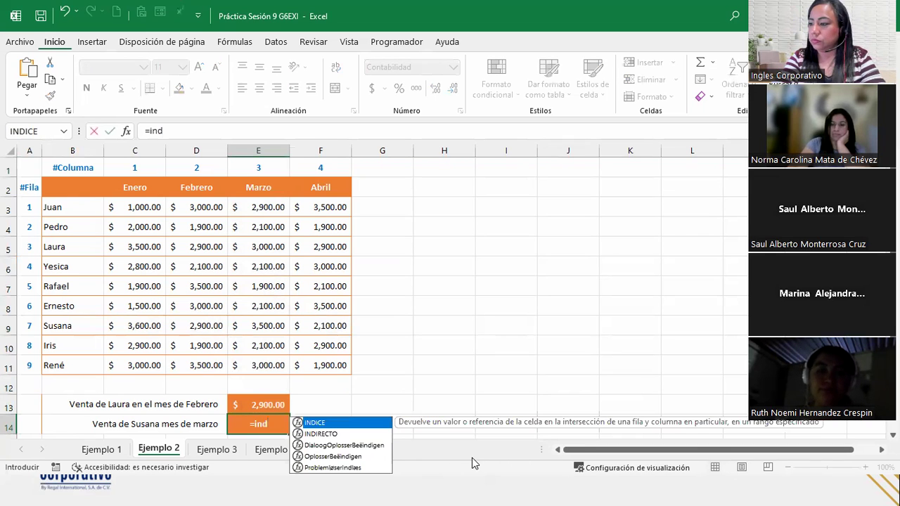
key("Tab")
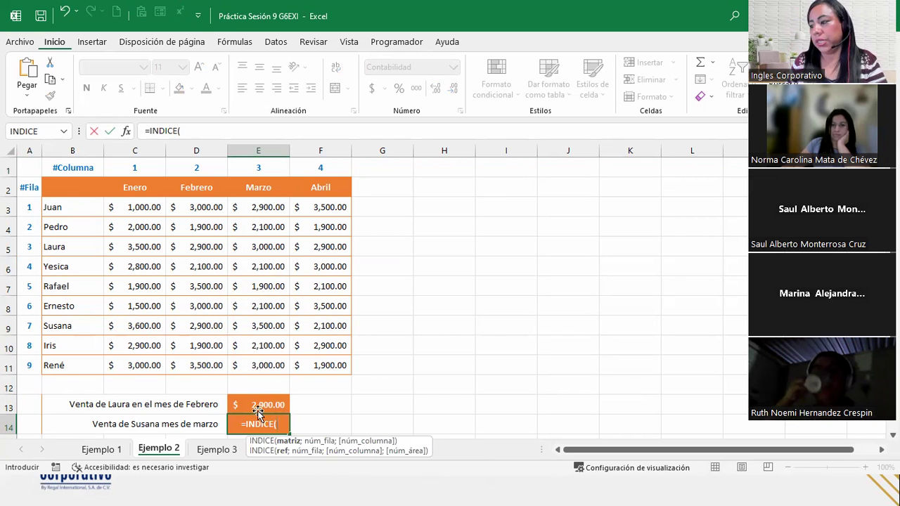
left_click_drag(127, 206, 338, 361)
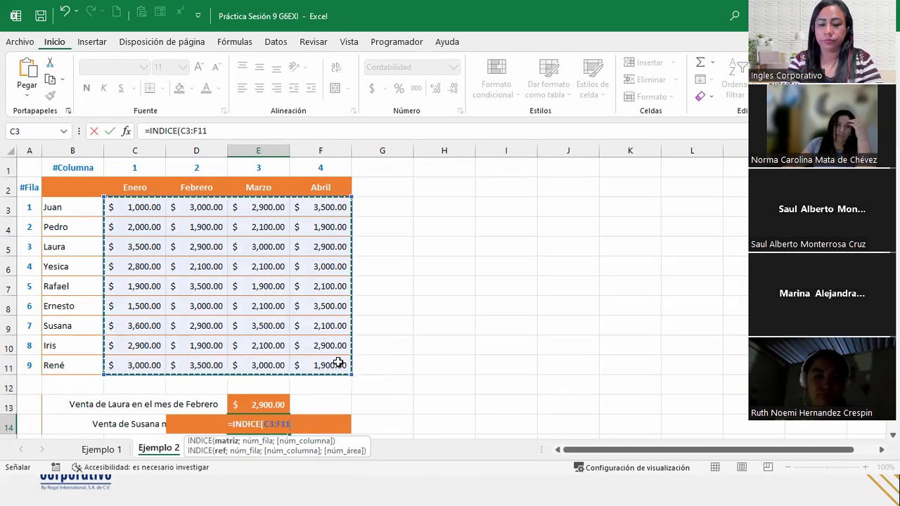
type(";")
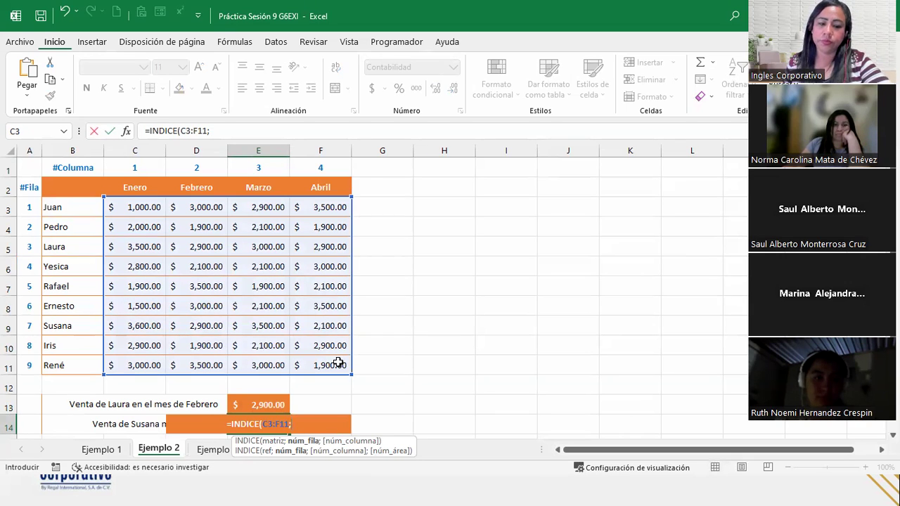
type("7")
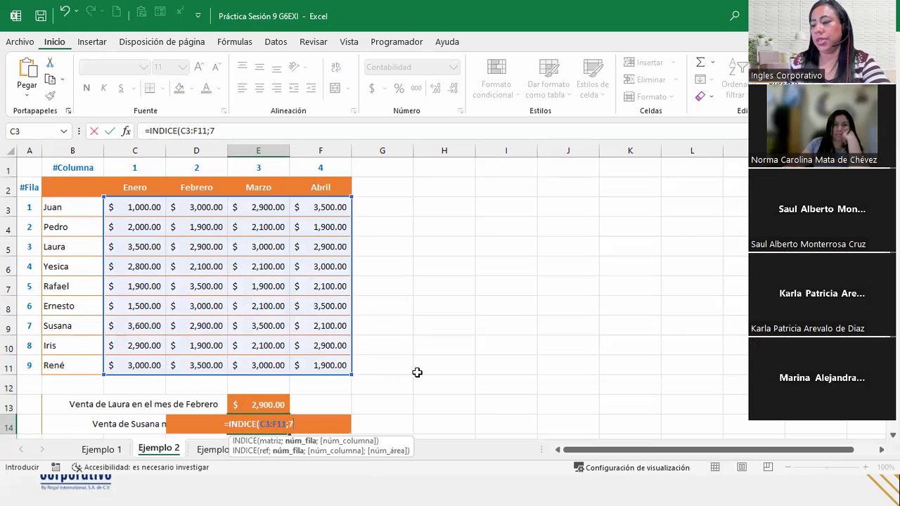
type(";")
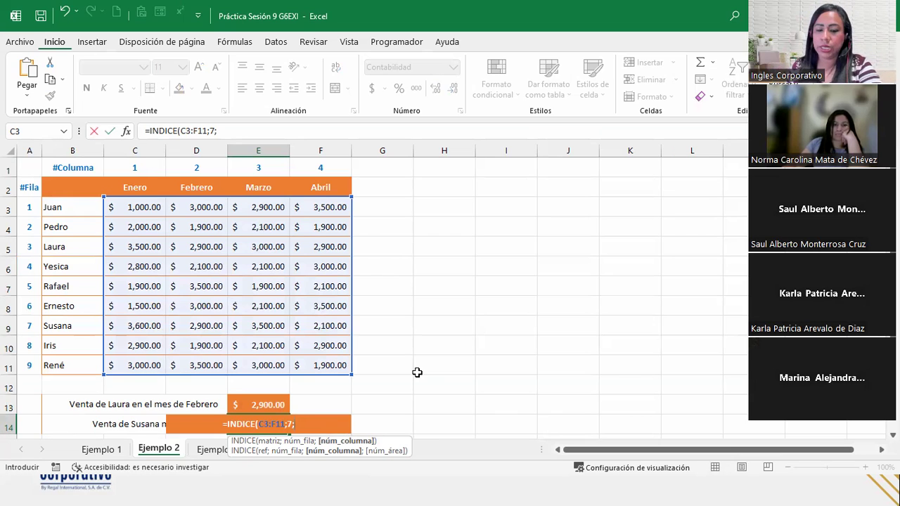
type("3")
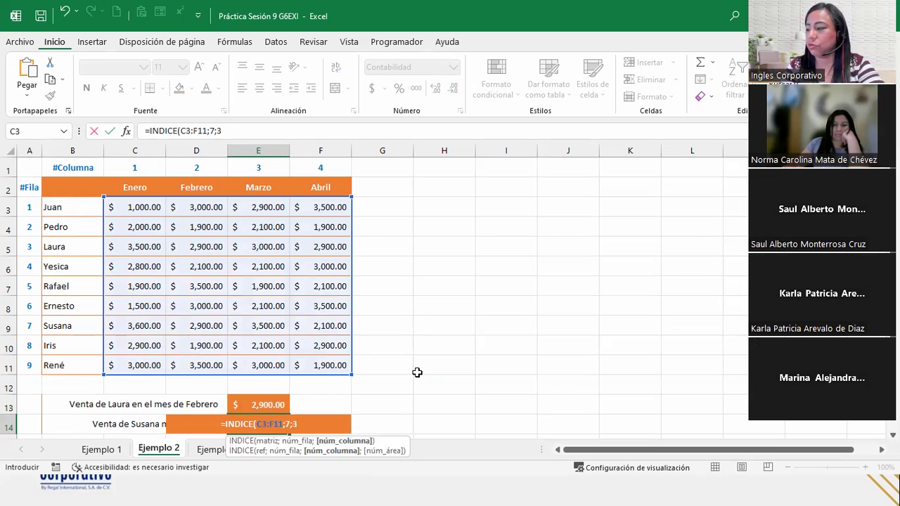
type(")")
key("Return")
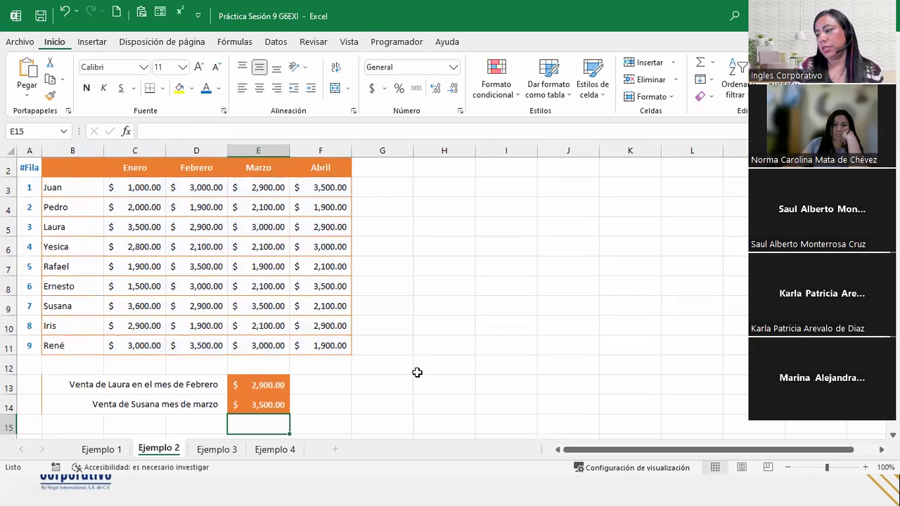
left_click(264, 406)
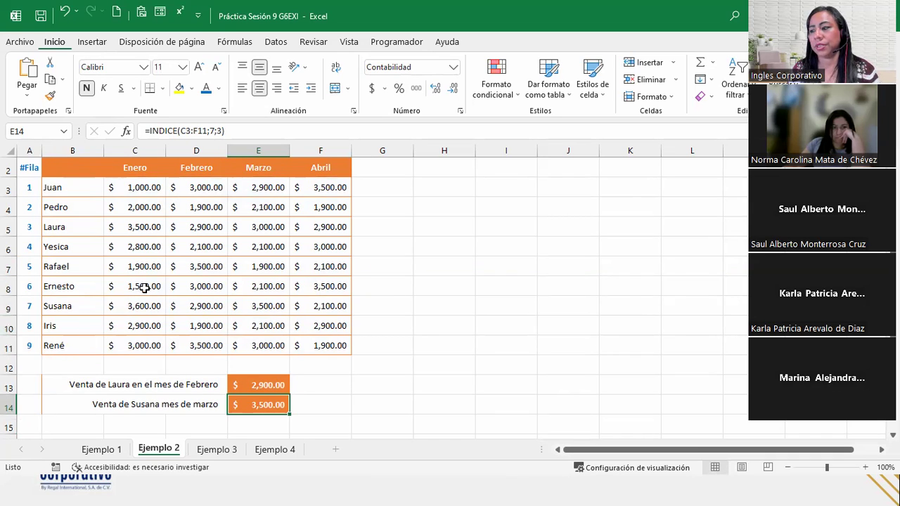
left_click(8, 306)
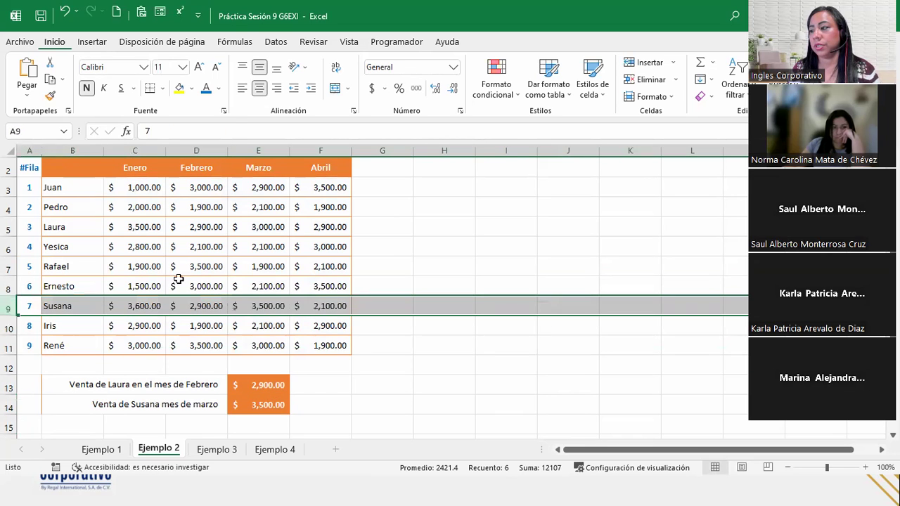
left_click(268, 149, "ctrl")
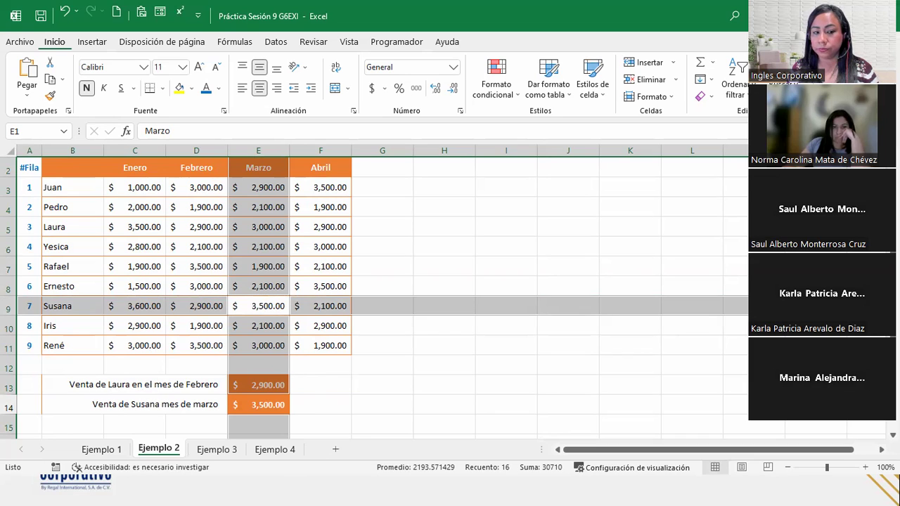
key("alt+Tab")
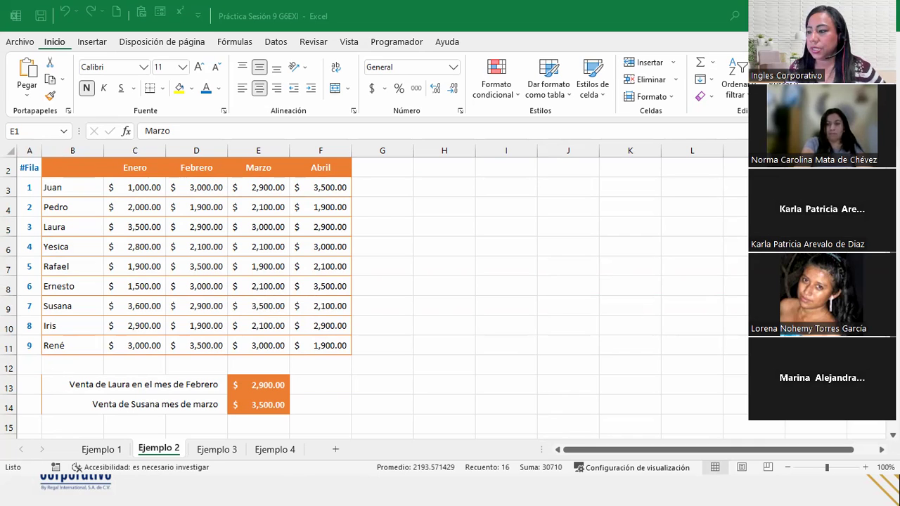
Step: Switch to Ejemplo 3 and look over the Categoría A and Categoría B tables
left_click(233, 454)
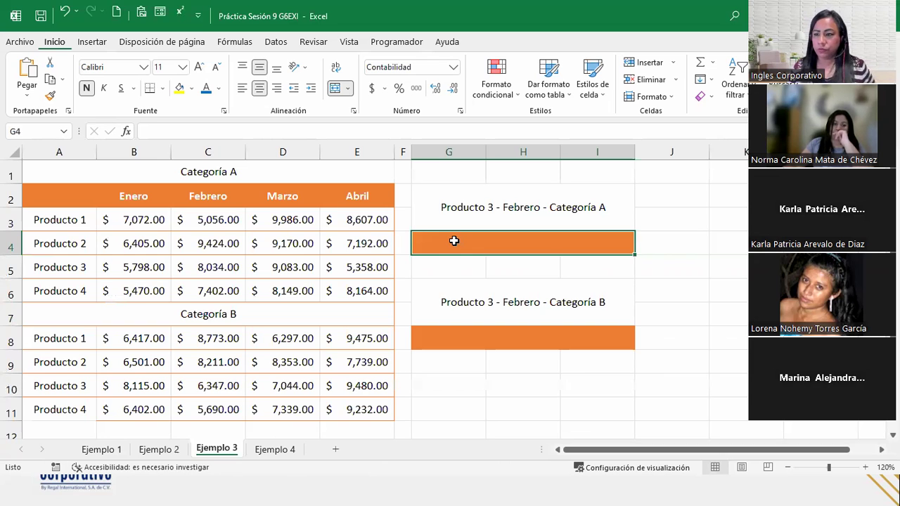
mouse_move(83, 199)
left_mouse_down()
mouse_move(278, 250)
mouse_move(354, 288)
left_mouse_up()
left_click_drag(40, 342, 347, 405)
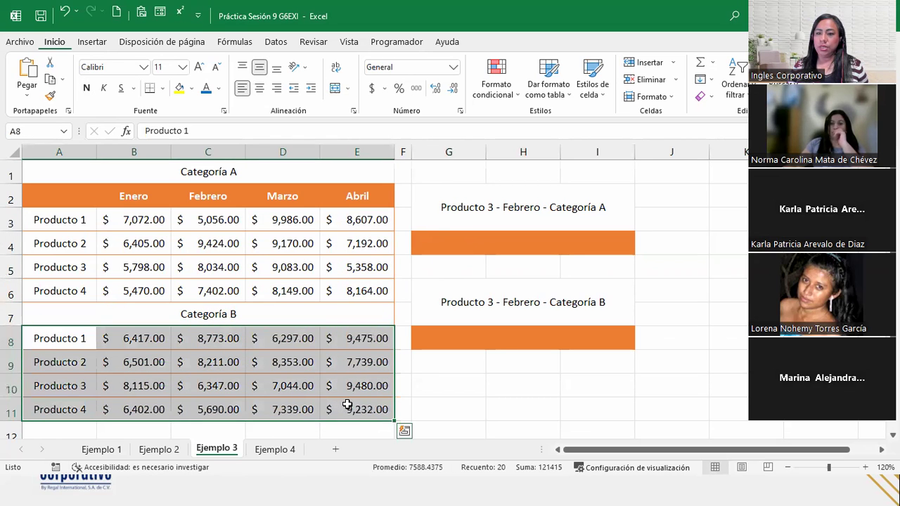
left_click(486, 240)
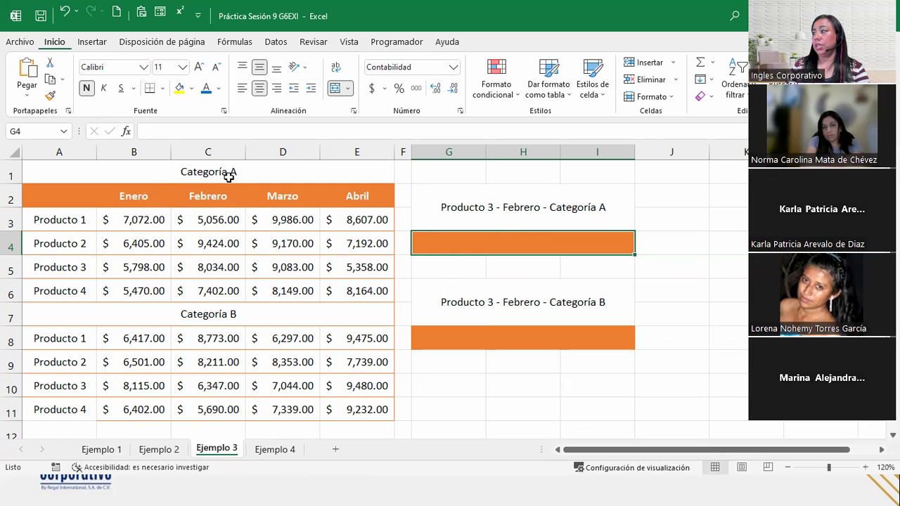
Step: Highlight row 5 and column C to locate Producto 3's Febrero value, then select G4
left_click(8, 265)
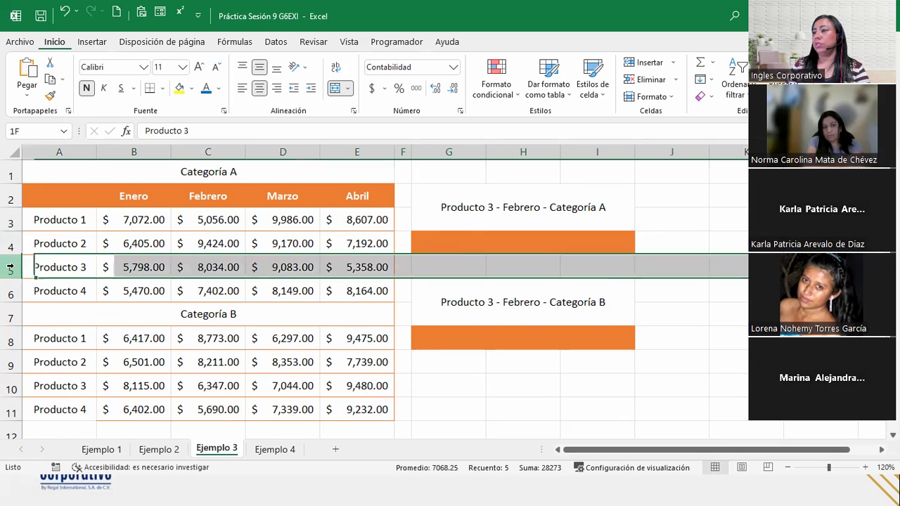
left_click(208, 152, "ctrl")
left_click(210, 264, "ctrl")
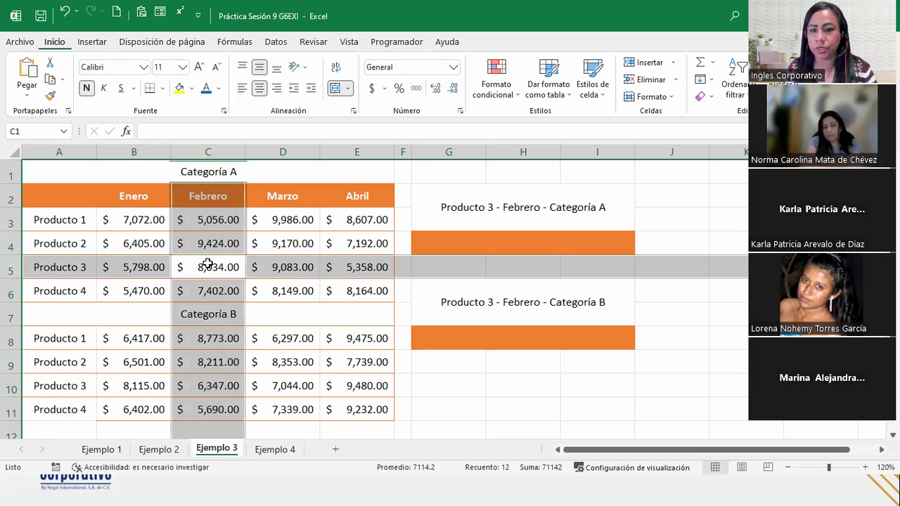
left_click(518, 241)
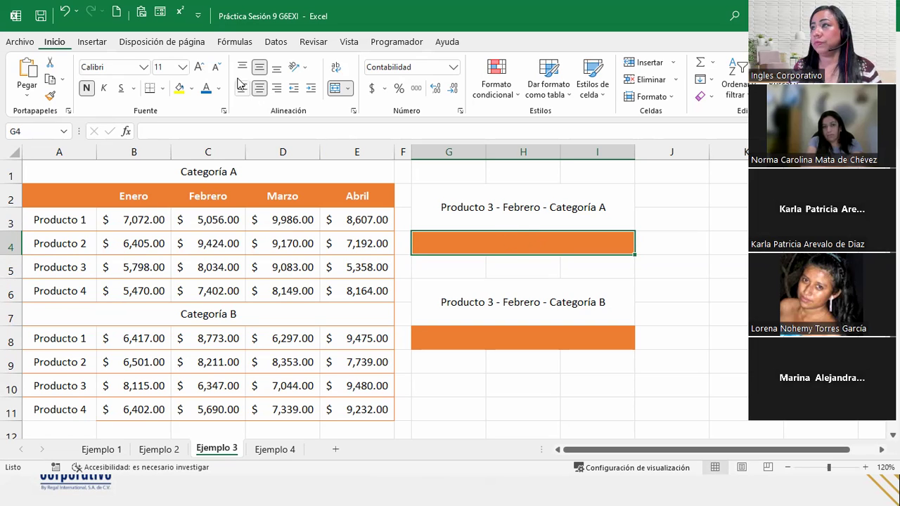
Step: Insert INDICE from Búsqueda y referencia in G4, choosing the ref;núm_fila;núm_columna;núm_área form
left_click(220, 42)
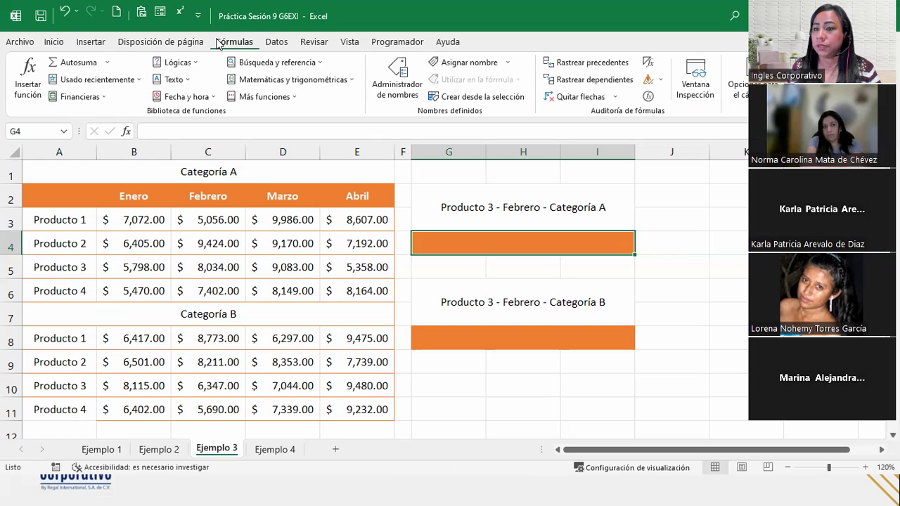
left_click(314, 64)
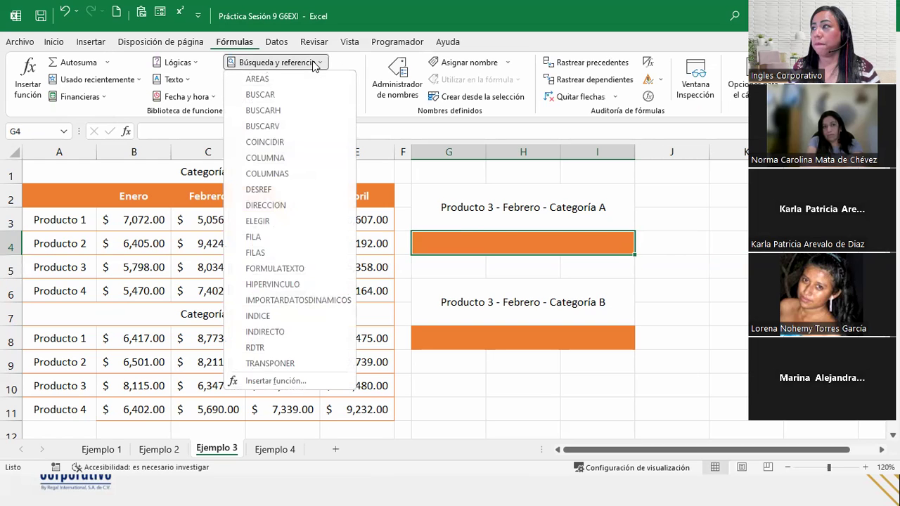
left_click(279, 318)
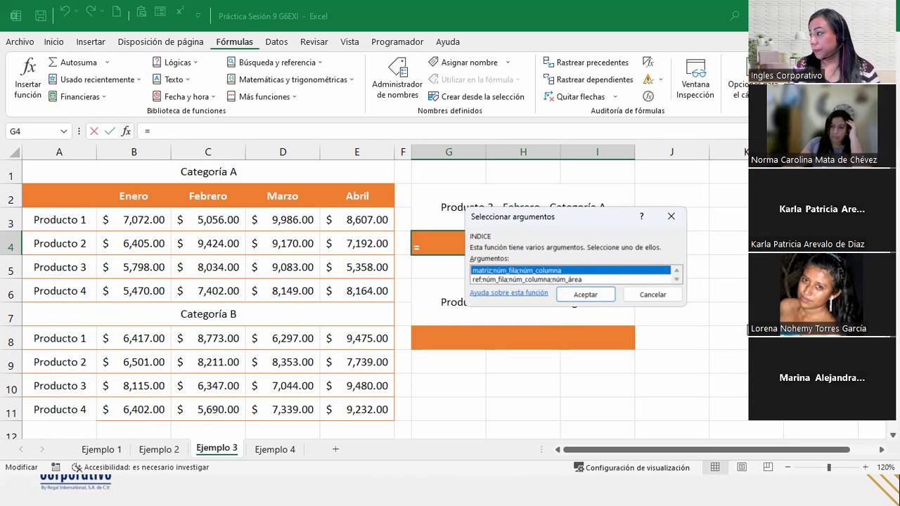
left_click(543, 279)
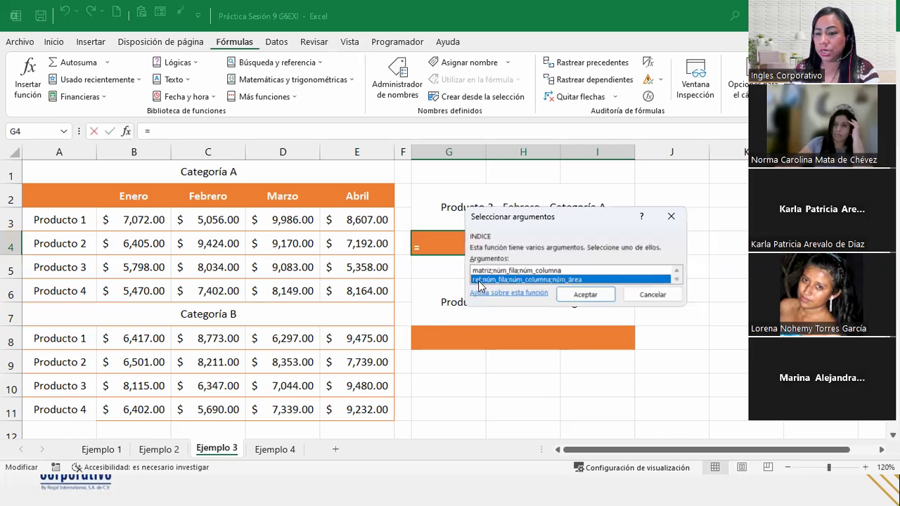
left_click(586, 294)
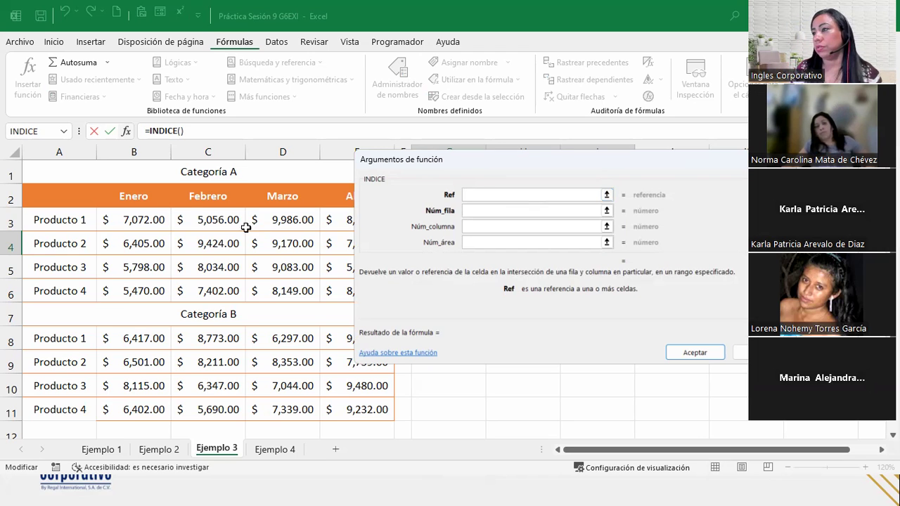
Step: Set Ref to both category ranges wrapped in parentheses: (B3:E6;B8:E11)
left_click_drag(141, 219, 352, 285)
mouse_move(131, 342)
left_mouse_down()
mouse_move(253, 361)
mouse_move(352, 409)
left_mouse_up()
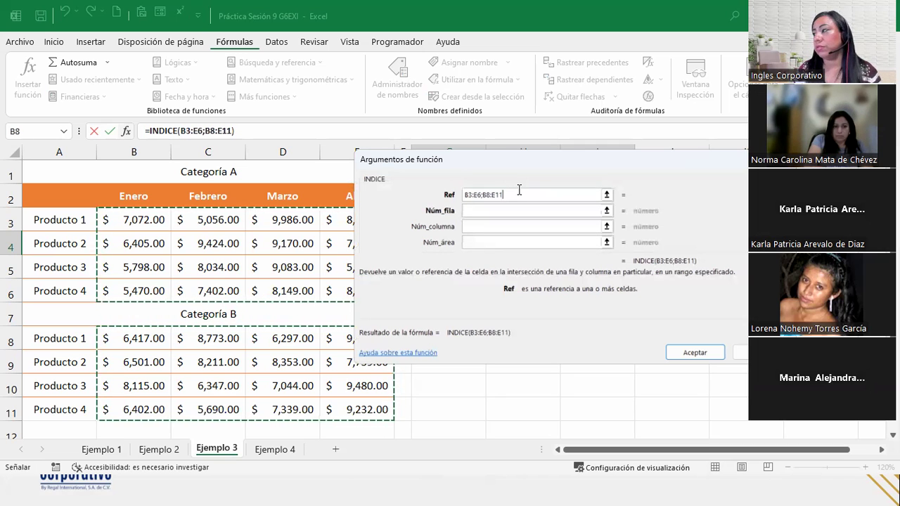
left_click(464, 195)
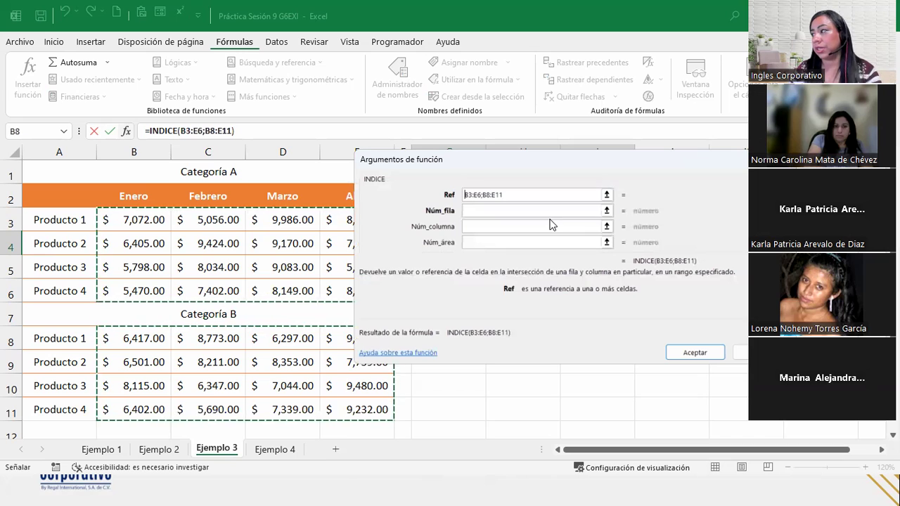
type("(")
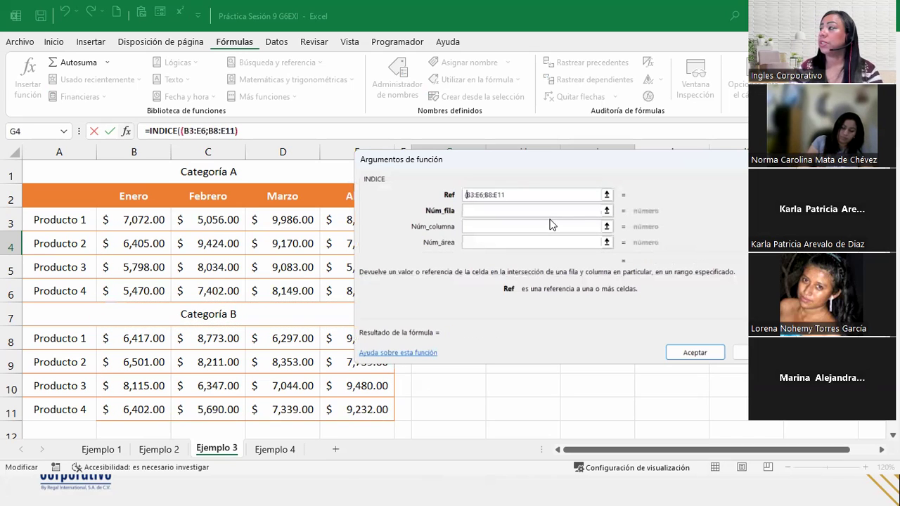
left_click(518, 196)
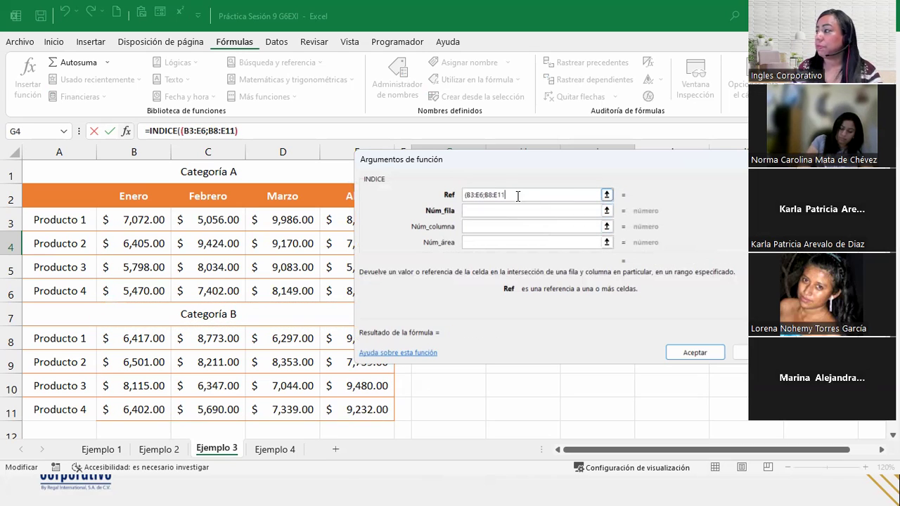
type(")")
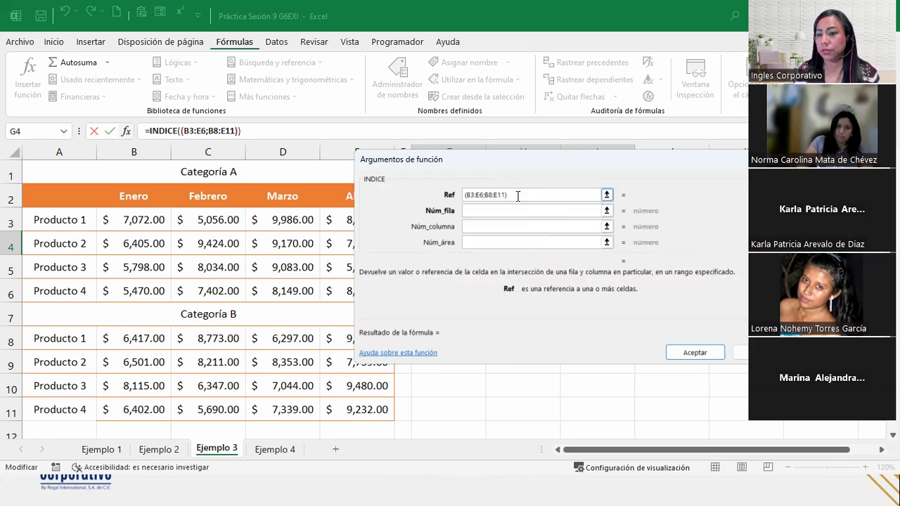
left_click(498, 210)
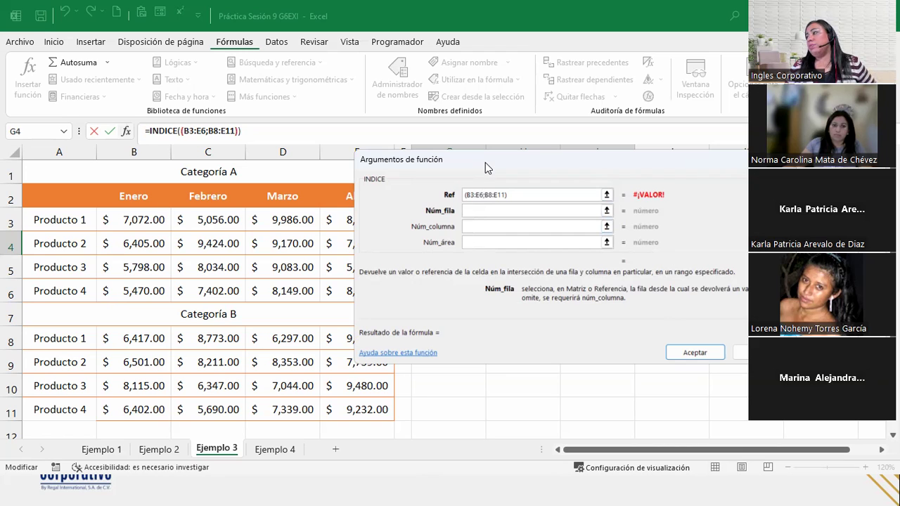
Step: Enter row 3, column 2 and area 1, previewing 8034
left_click_drag(485, 163, 543, 272)
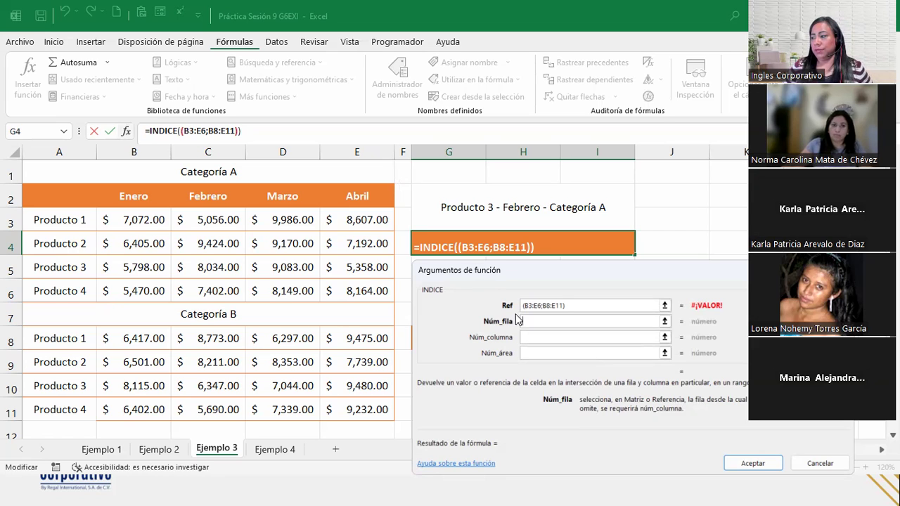
type("3")
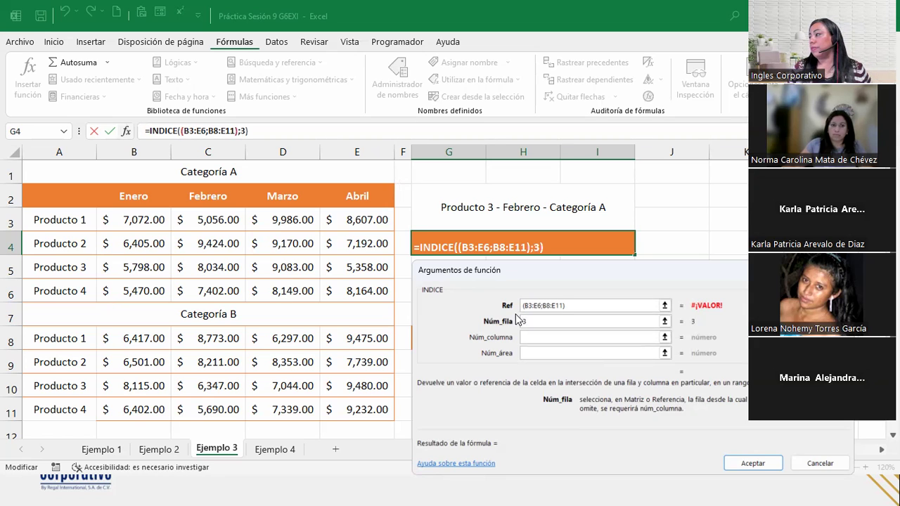
left_click(531, 336)
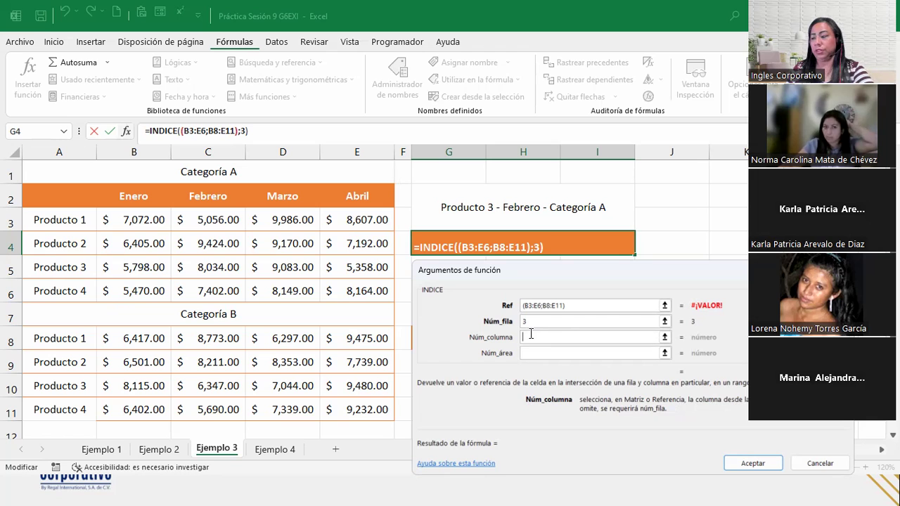
type("2")
left_click(532, 352)
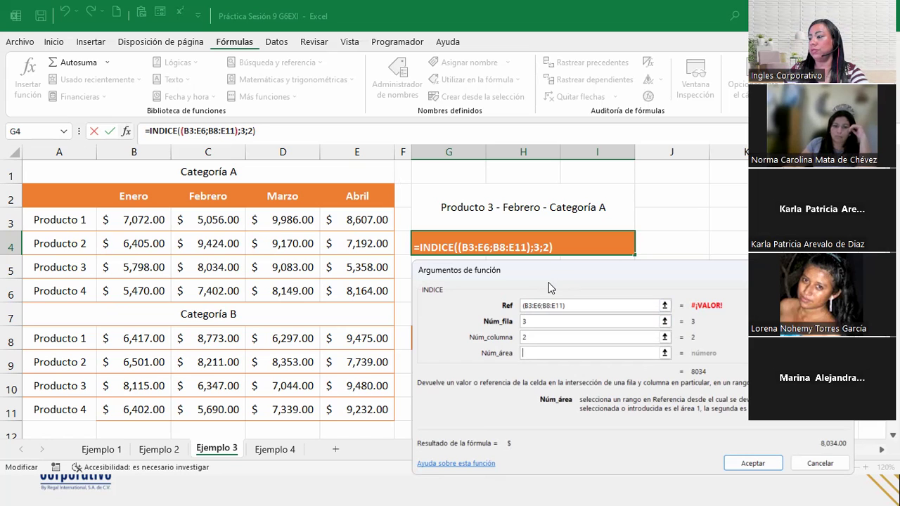
type("1")
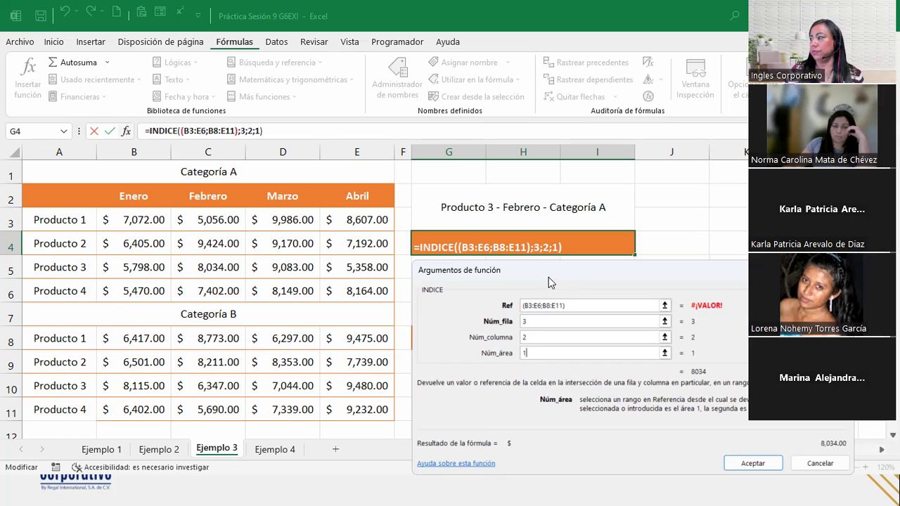
left_click_drag(551, 281, 481, 188)
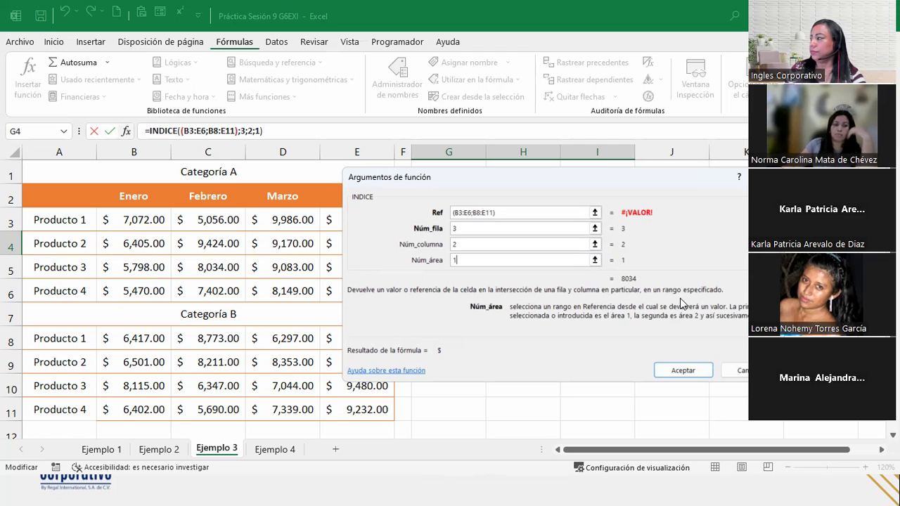
Step: Confirm G4's INDICE formula showing $8,034.00, then select G8 for Categoría B
left_click(674, 371)
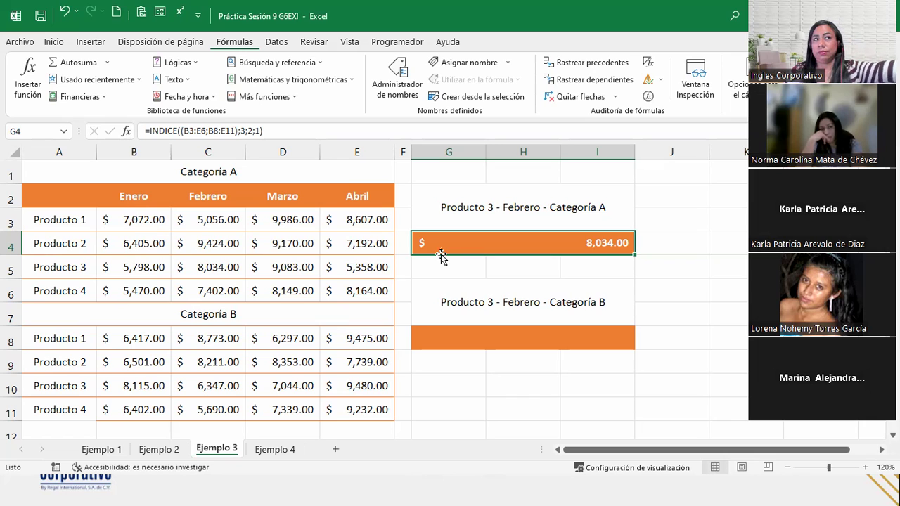
left_click(502, 339)
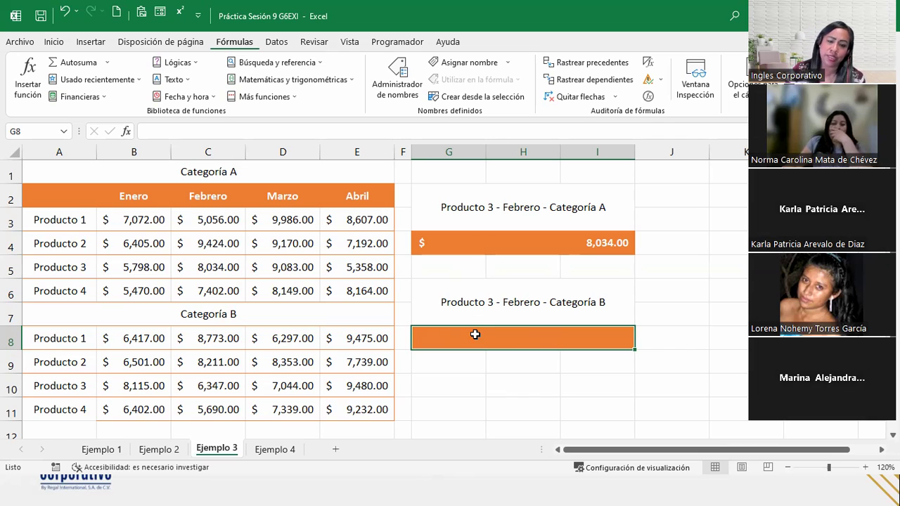
Step: Type =INDICE((B3:E6;B8:E11) in G8, referencing both category value ranges
type("=")
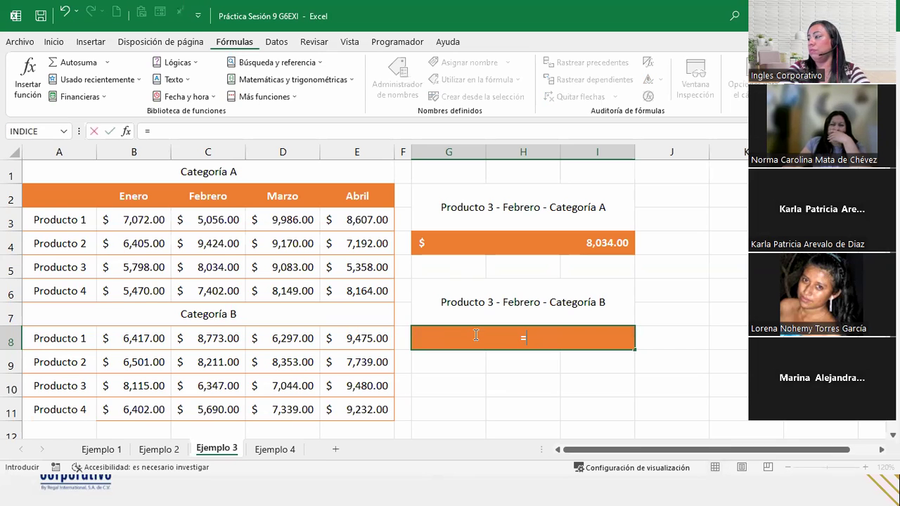
type("ind")
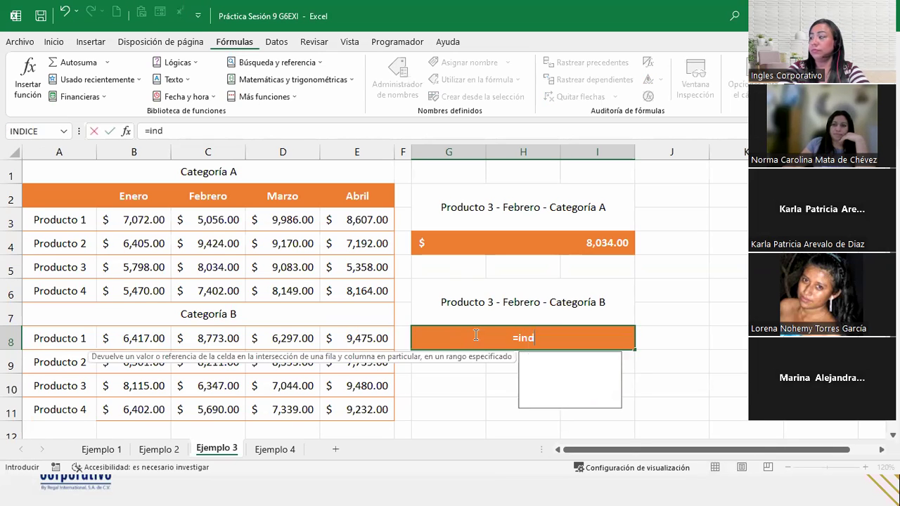
key("Tab")
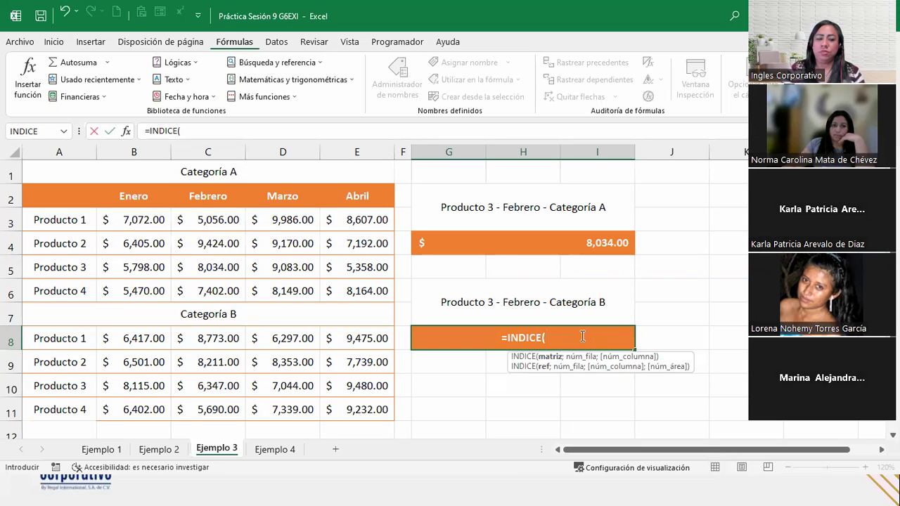
type("(")
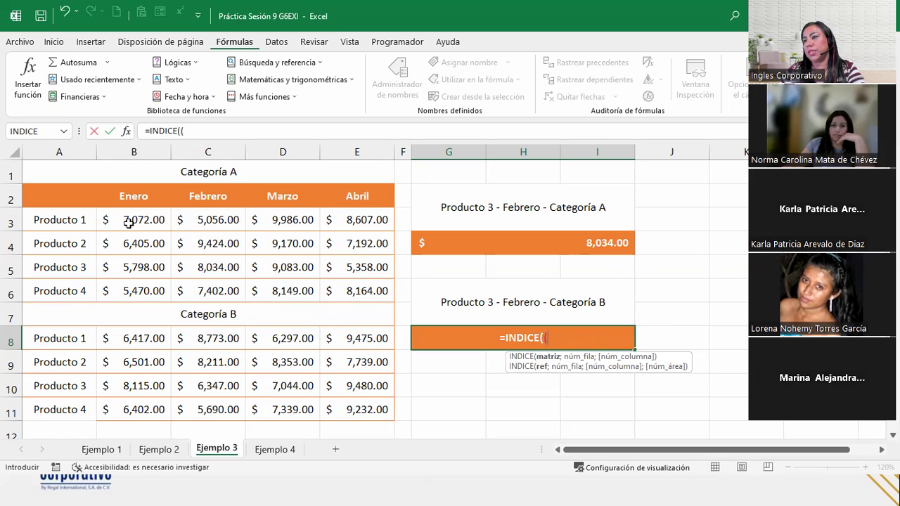
left_click_drag(130, 224, 339, 290)
type(";")
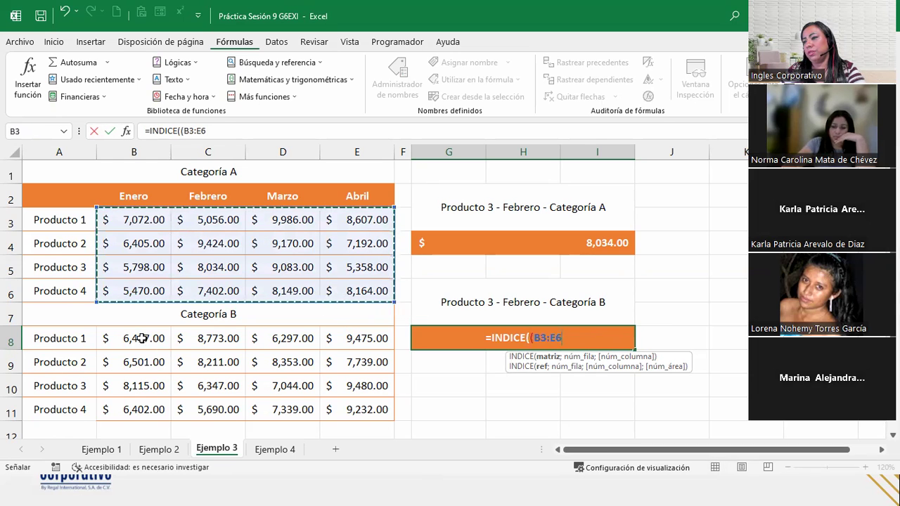
left_click_drag(140, 339, 349, 408)
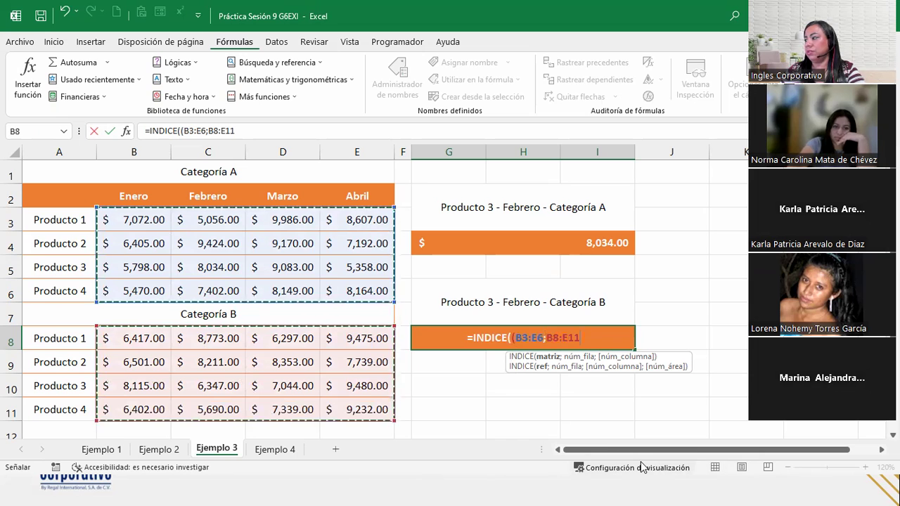
type(")")
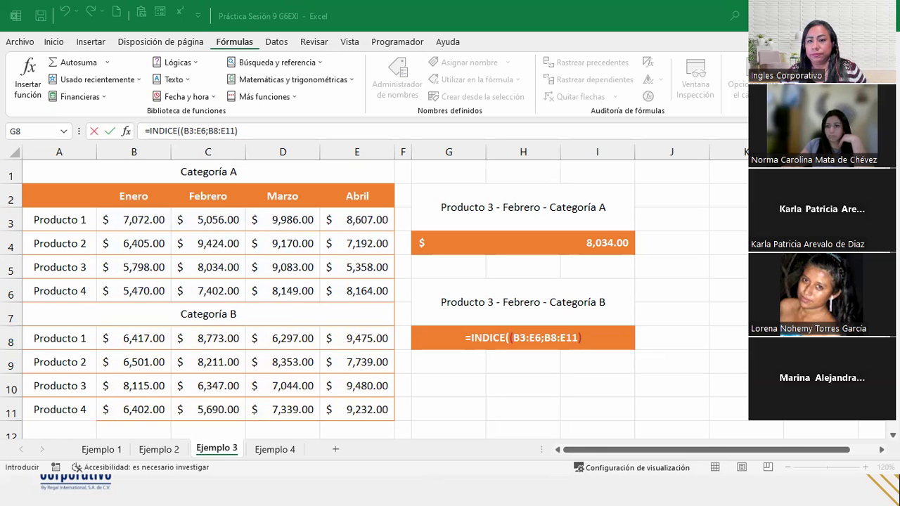
Step: Complete G8 as =INDICE((B3:E6;B8:E11);3;2;2), returning $6,347.00 for Categoría B
double_click(601, 340)
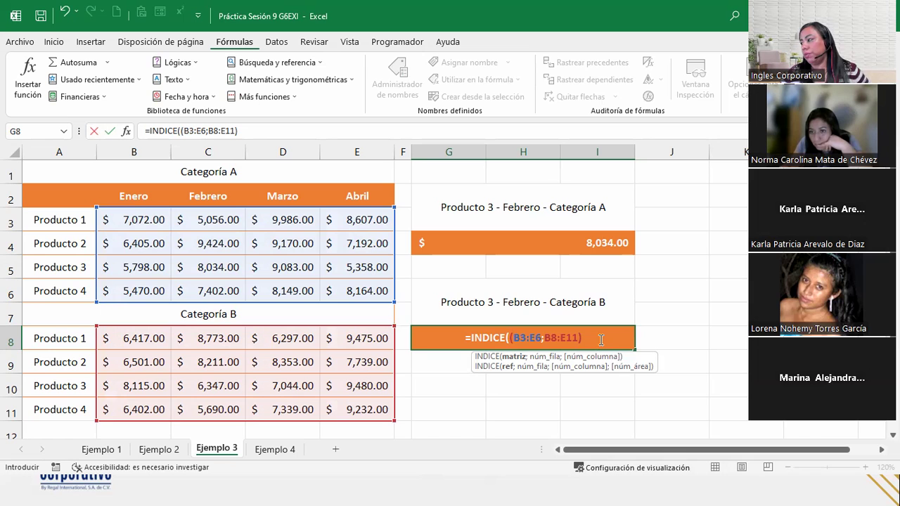
type(";")
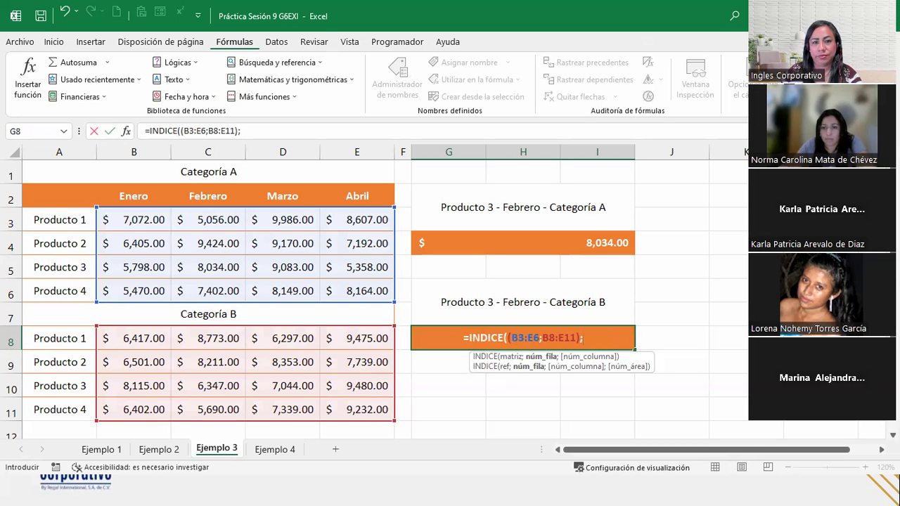
key("alt+Tab")
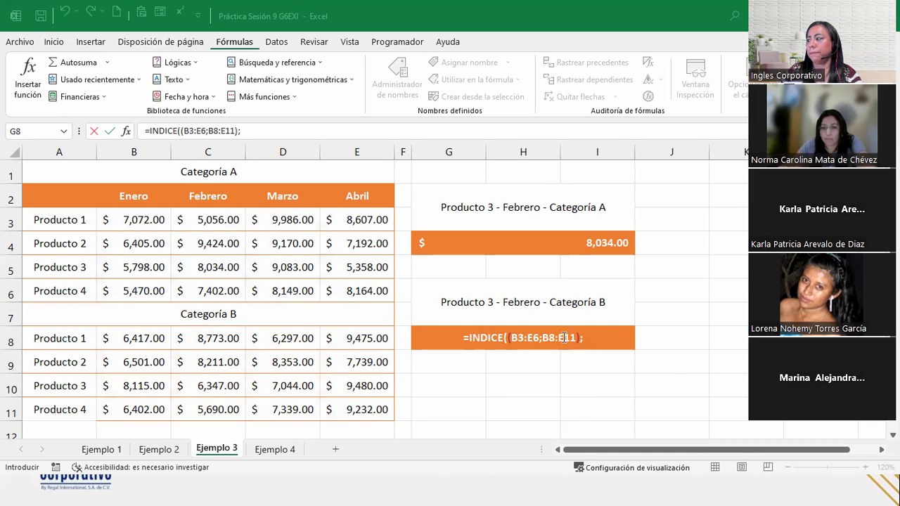
left_click(586, 335)
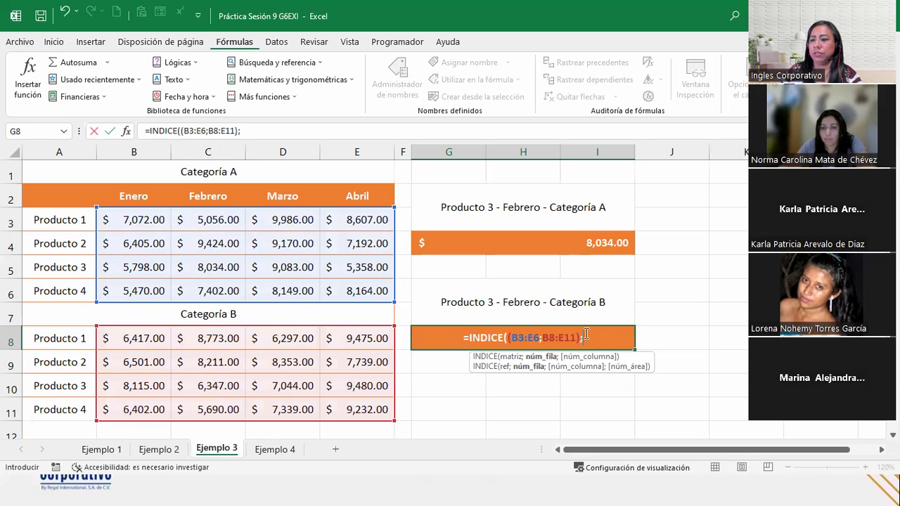
type("3")
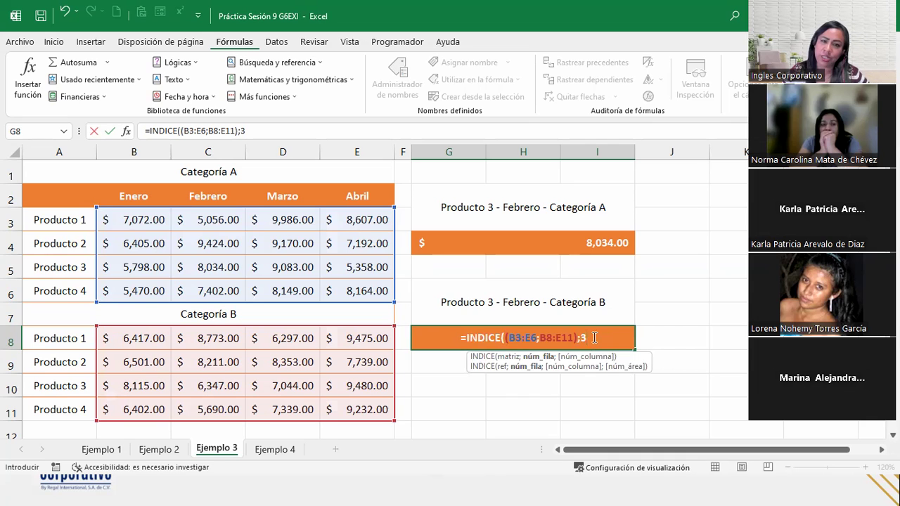
type(";")
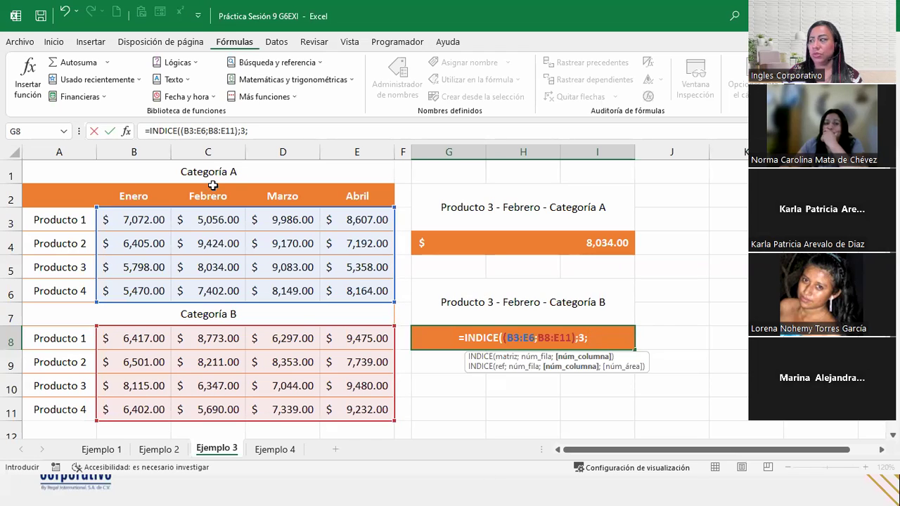
left_click(599, 339)
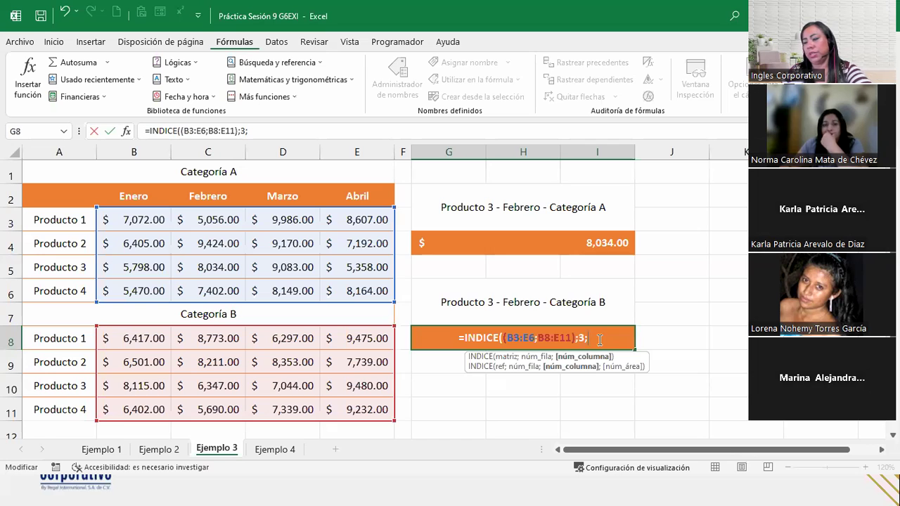
type("2")
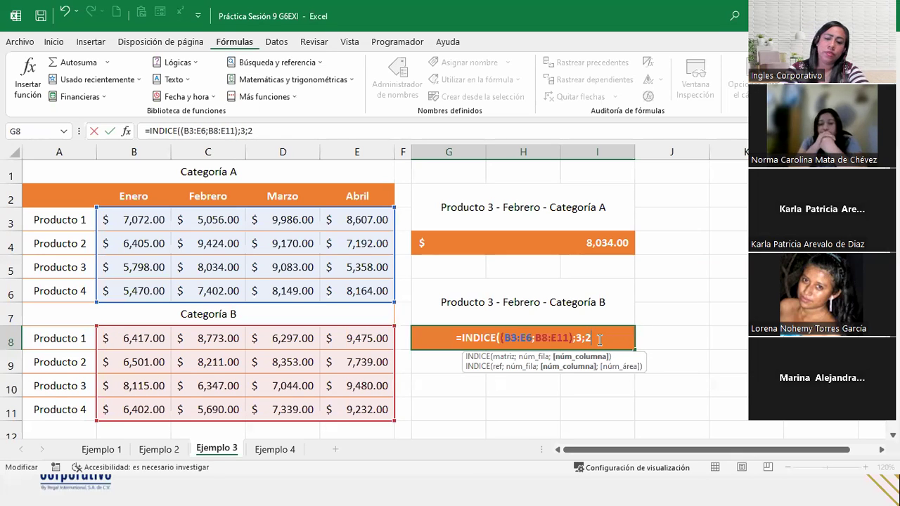
type(";")
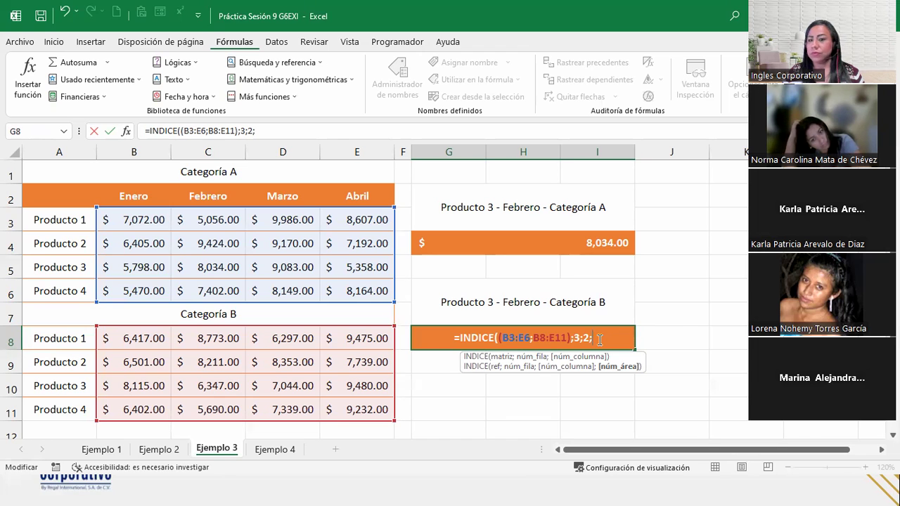
type("2)")
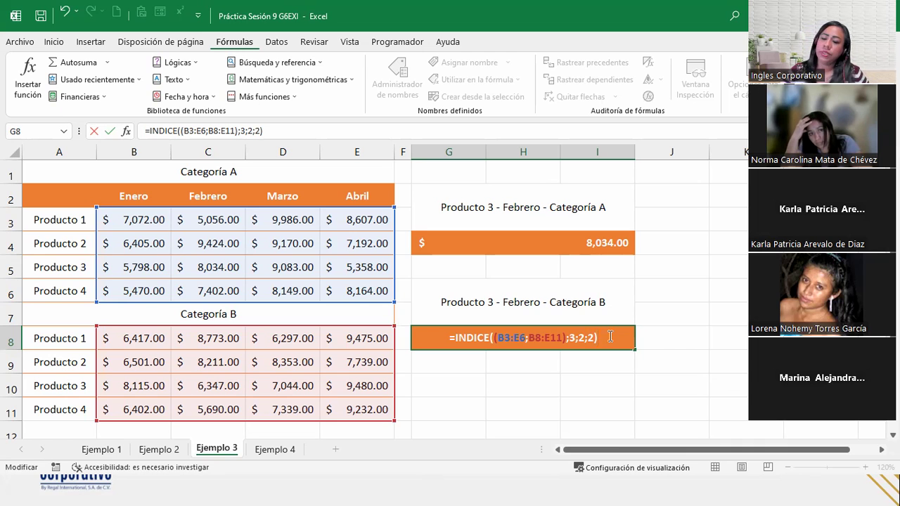
key("Return")
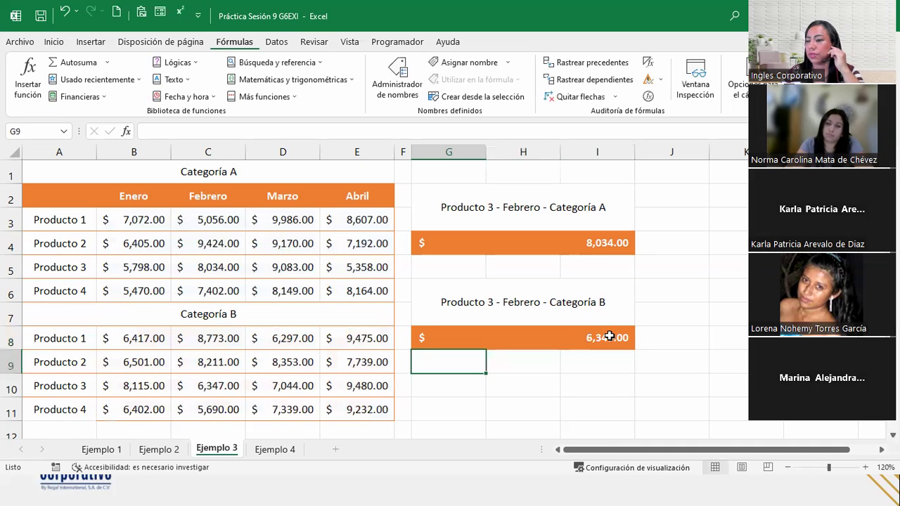
left_click(513, 344)
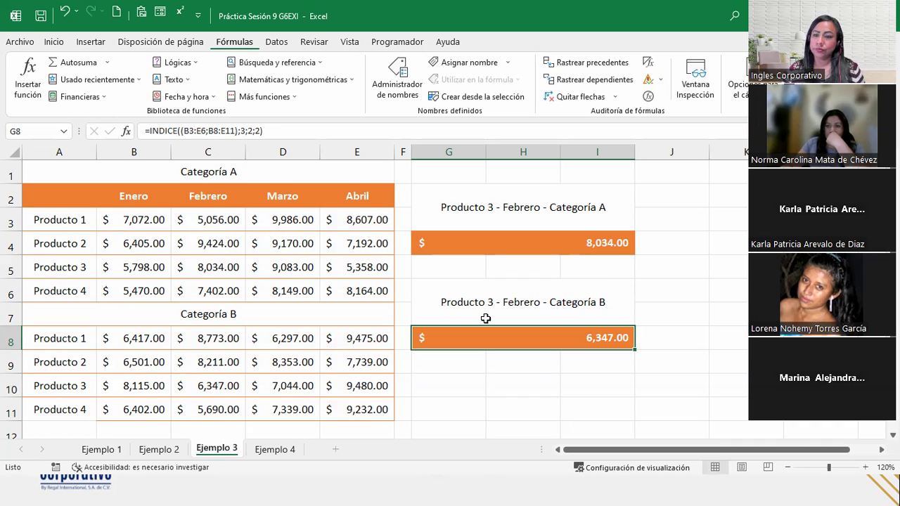
left_click(531, 247)
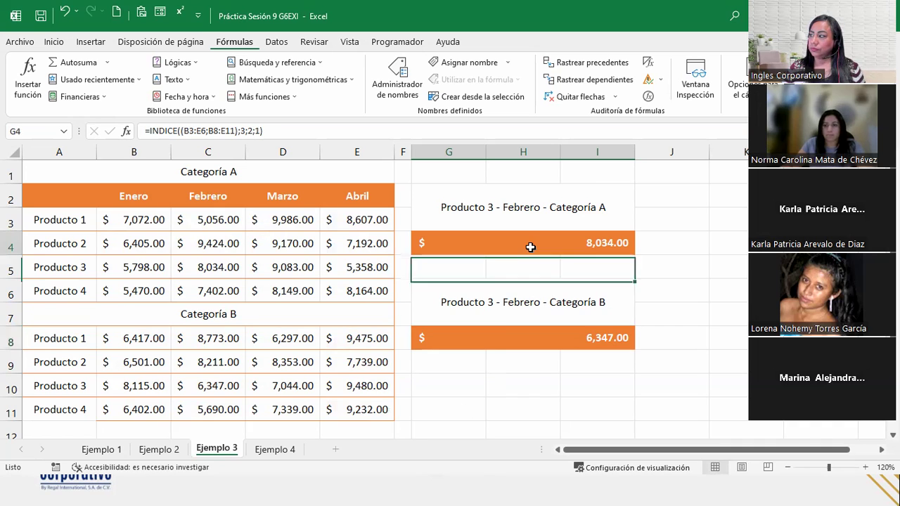
left_click(501, 340)
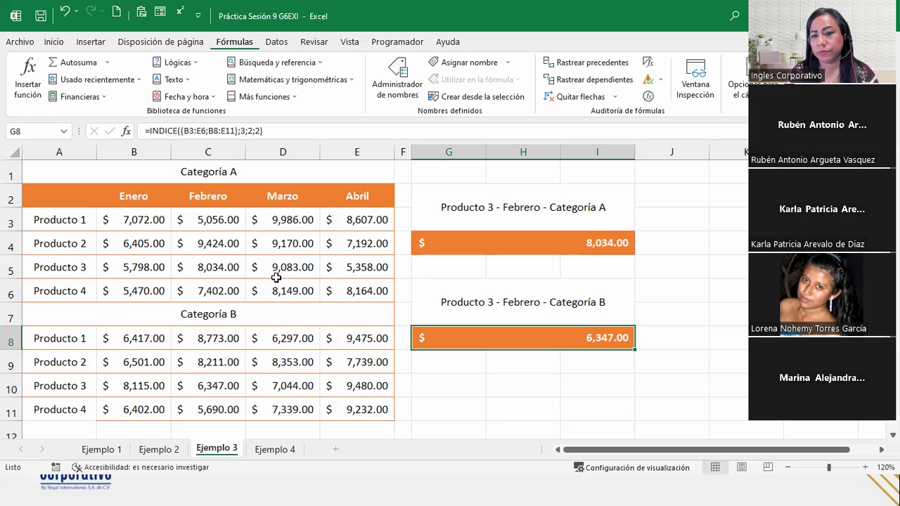
Step: Switch to Ejemplo 4 and scroll through the Ventas año 2021 and 2022 tables
left_click(288, 450)
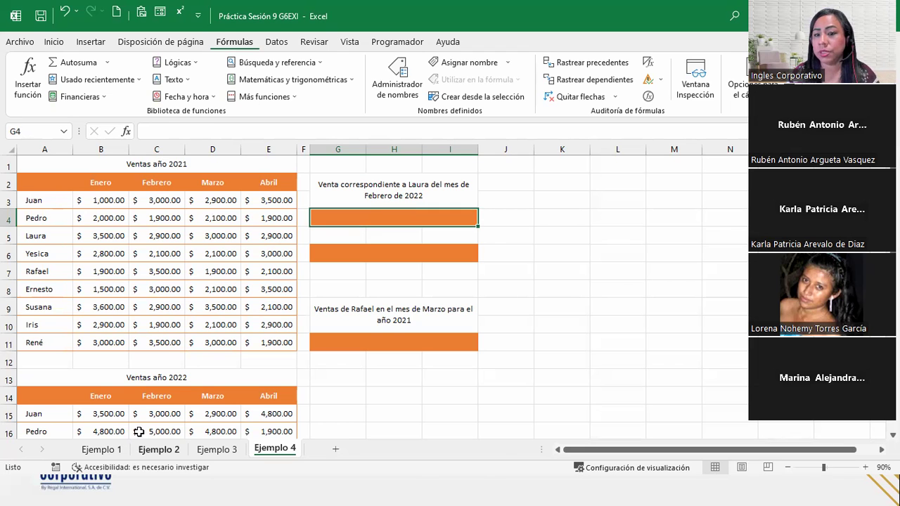
scroll(138, 430, "down", 2)
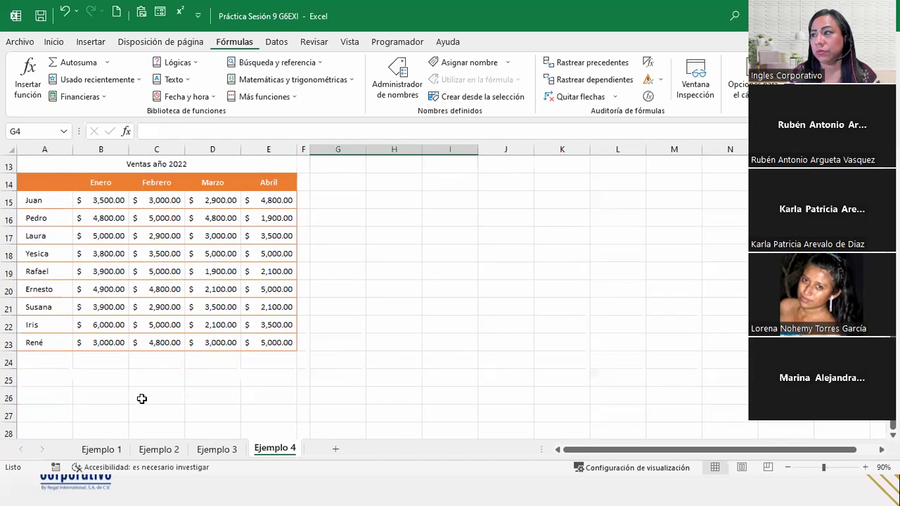
scroll(141, 399, "up", 4)
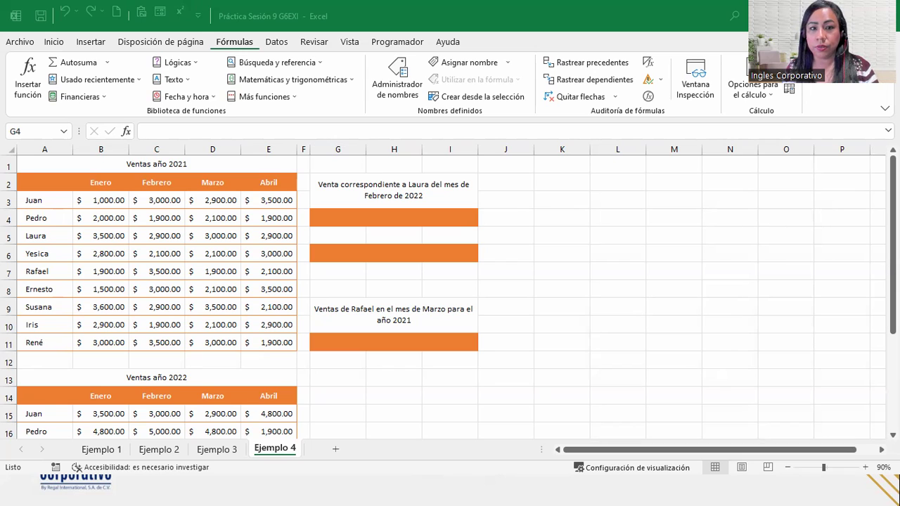
Step: In G4, begin =INDICE((B3:E11;B15:E23 covering the 2021 and 2022 sales ranges
left_click(371, 212)
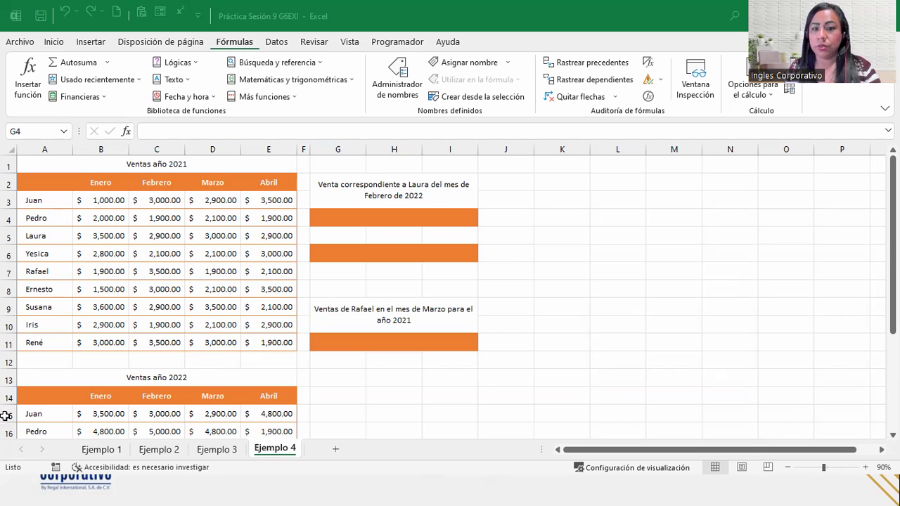
left_click(364, 221)
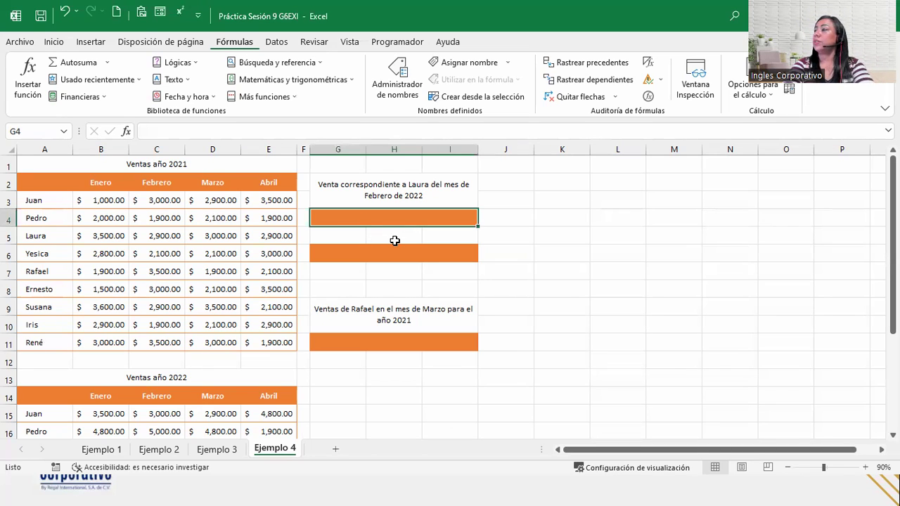
type("=indic")
key("Tab")
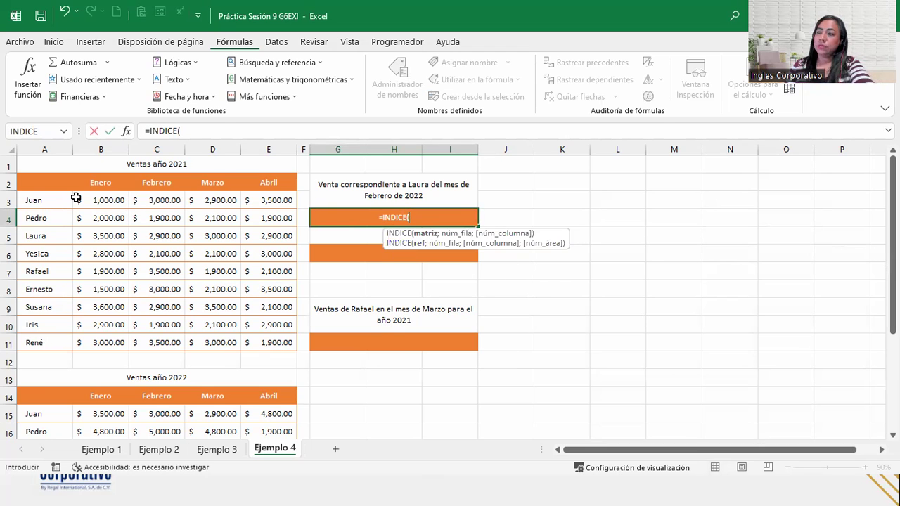
left_click(119, 204)
left_click_drag(122, 209, 269, 340)
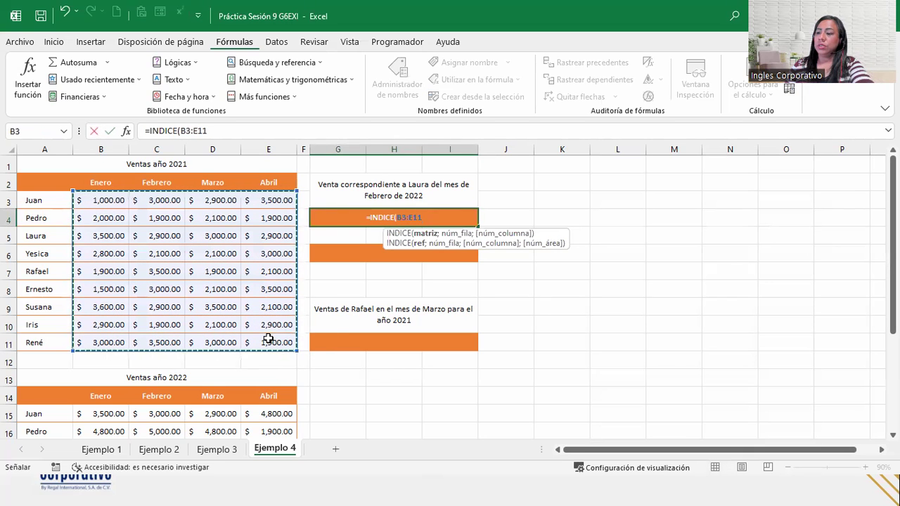
type(";")
left_click_drag(104, 413, 262, 393)
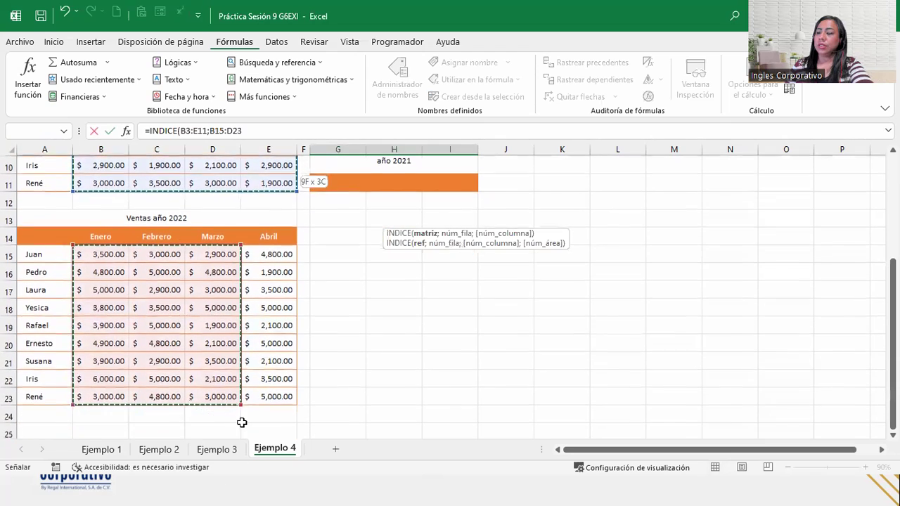
scroll(422, 204, "up", 3)
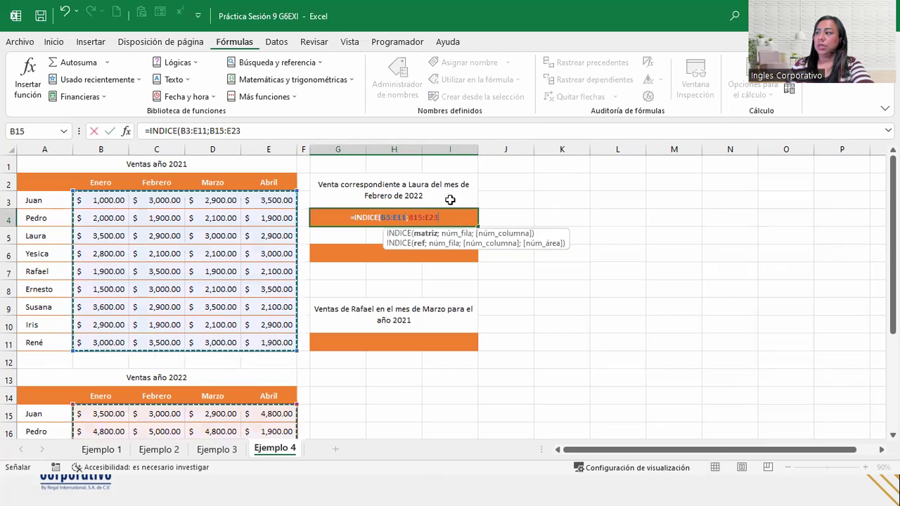
left_click(381, 218)
type("(")
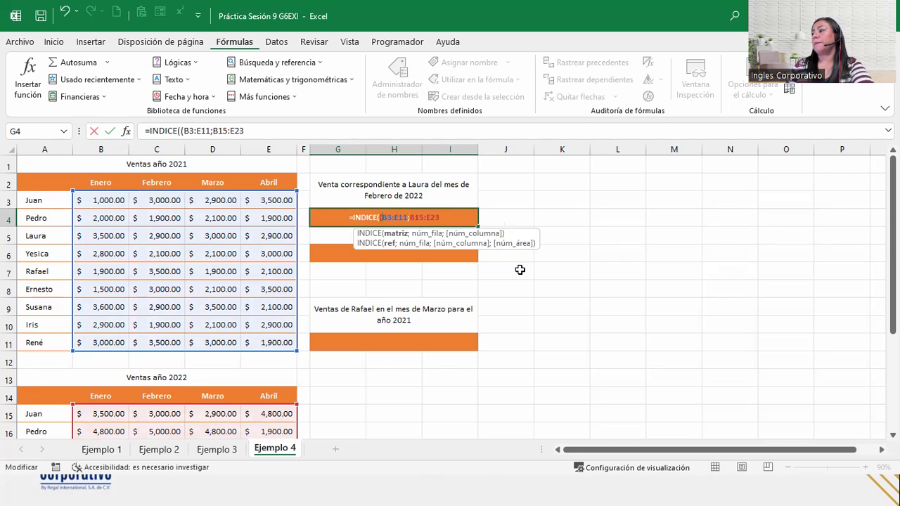
Step: Finish G4 as =INDICE((B3:E11;B15:E23);3;2;2) and confirm, returning $2,900.00
left_click(455, 220)
type(")")
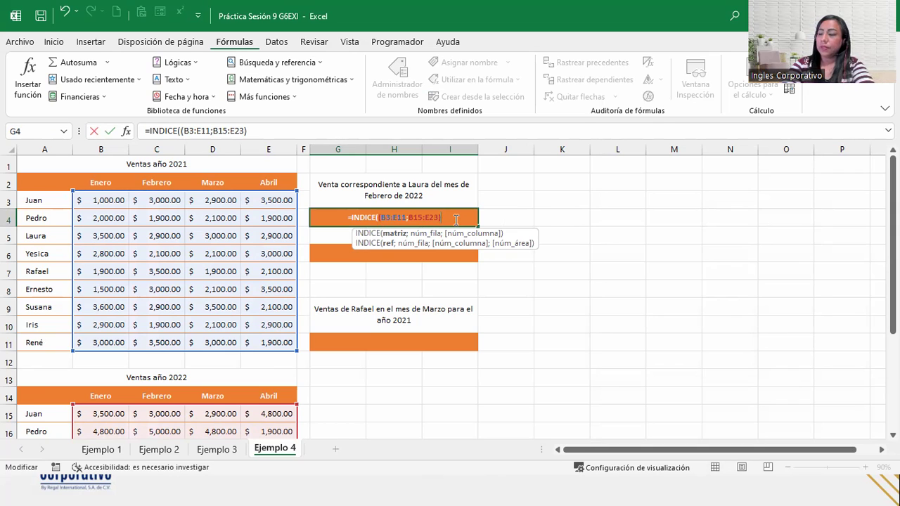
type(";")
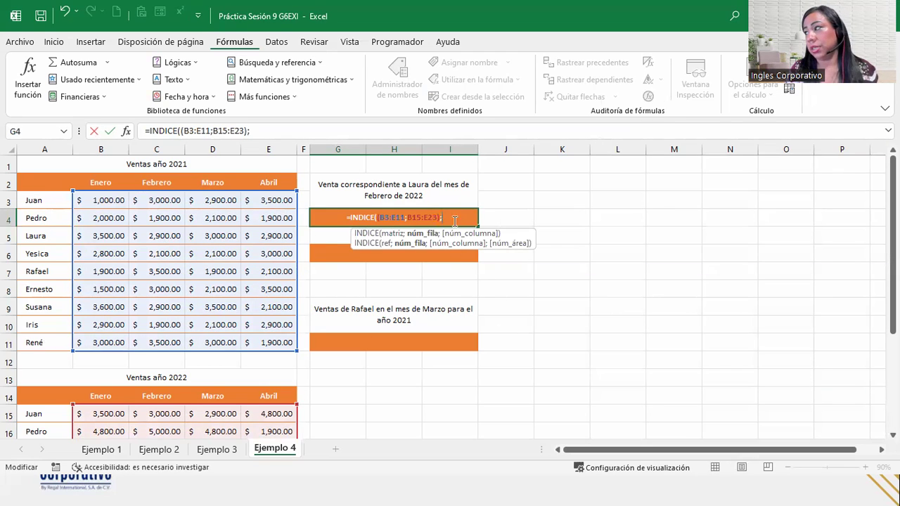
type("3")
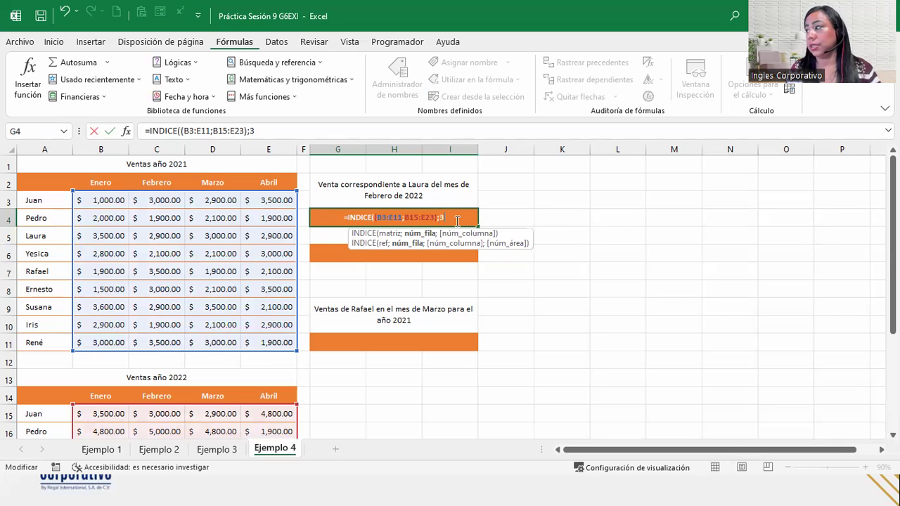
type(";")
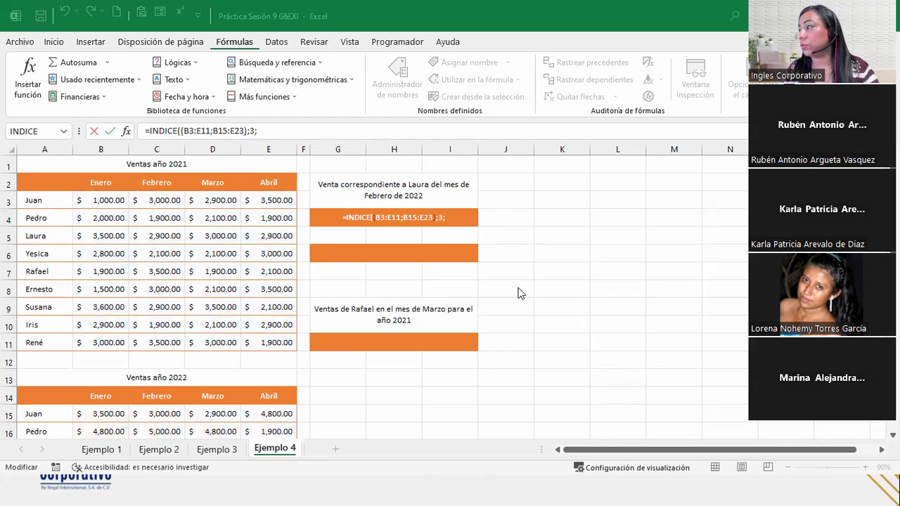
left_click(454, 220)
type("2")
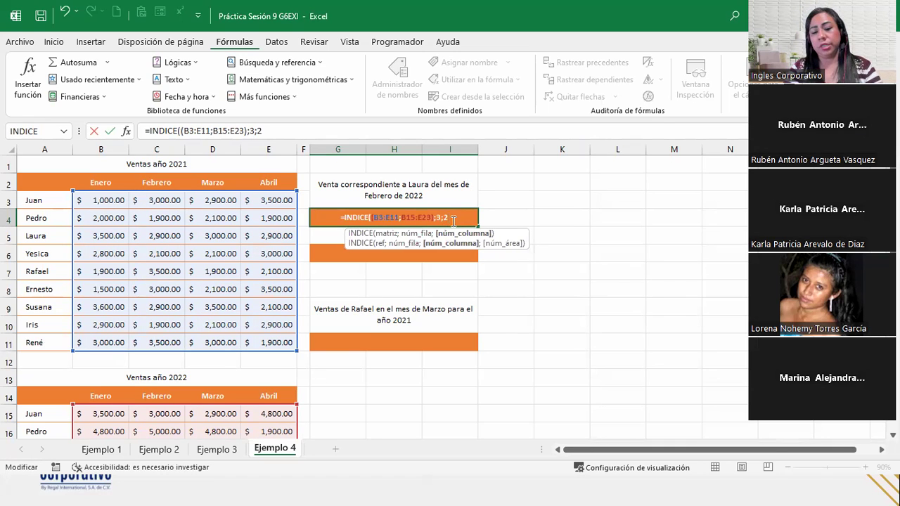
type(";")
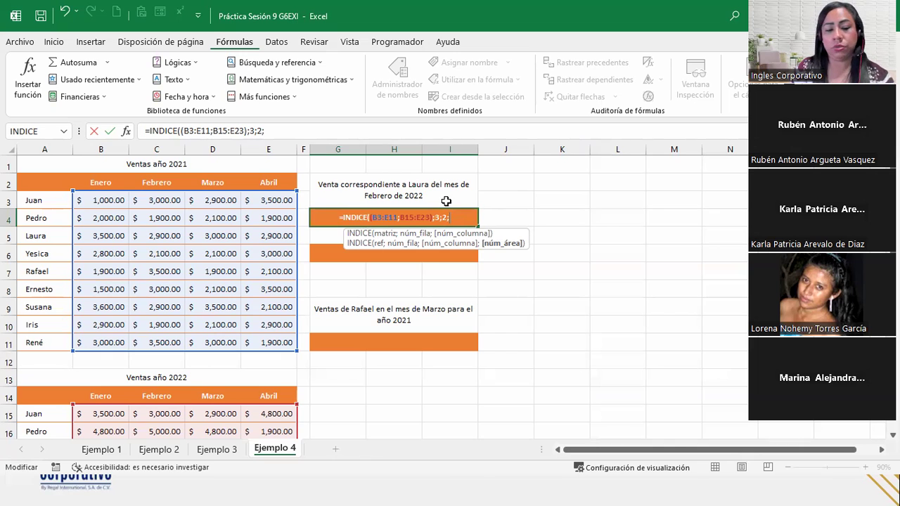
type("2")
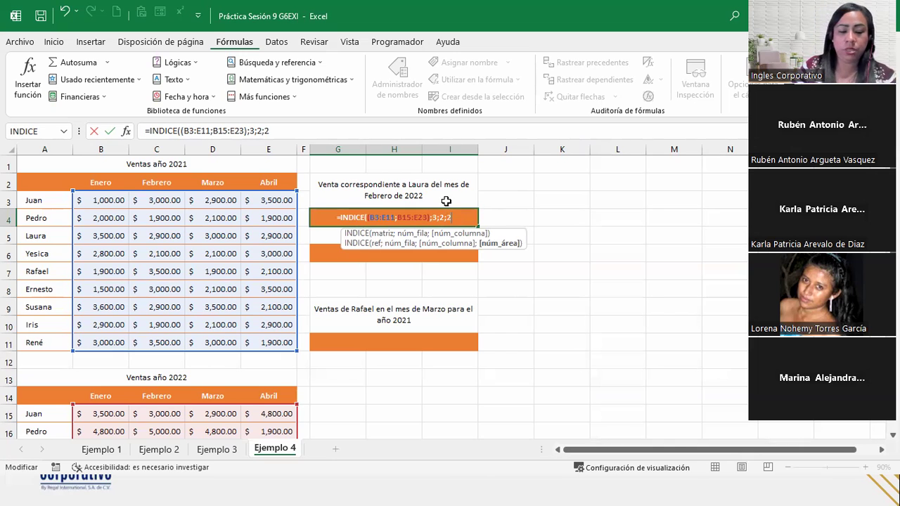
type(")")
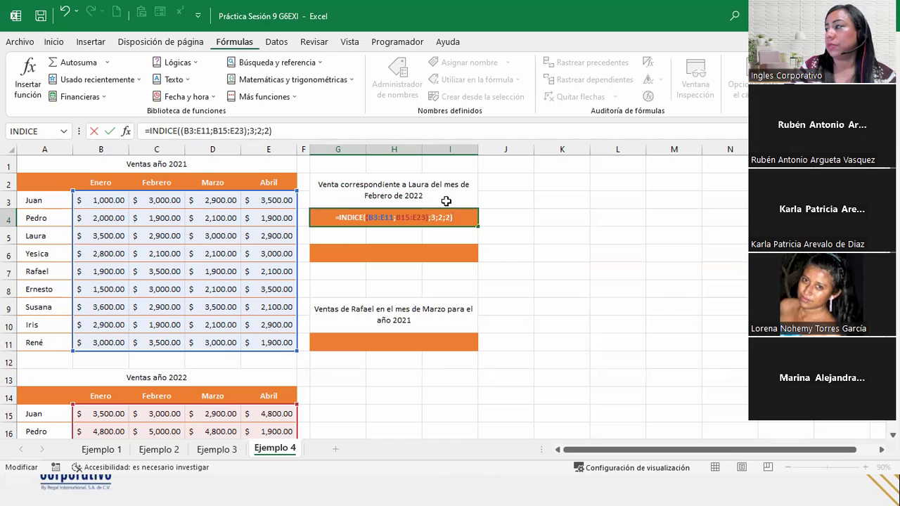
key("Return")
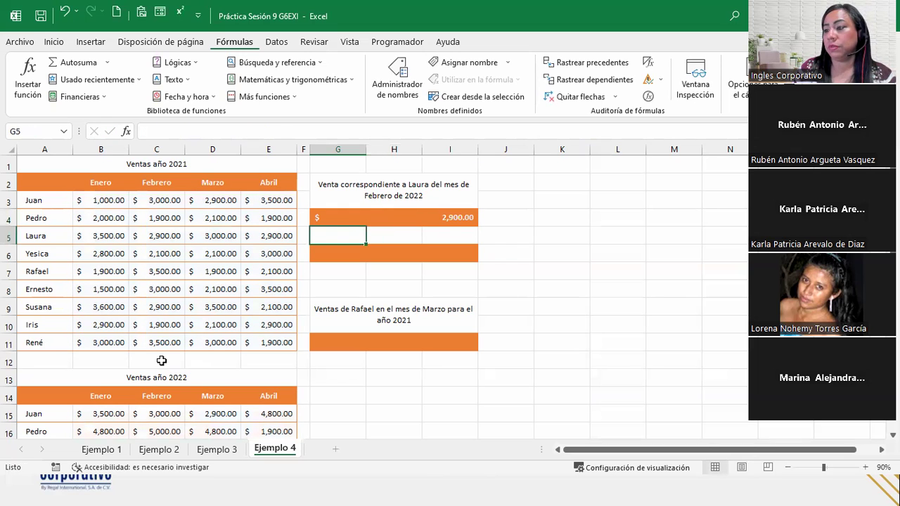
Step: Highlight row 17 (Laura) together with February column C to show their intersection in the 2022 table
left_click(458, 215)
scroll(212, 280, "down", 2)
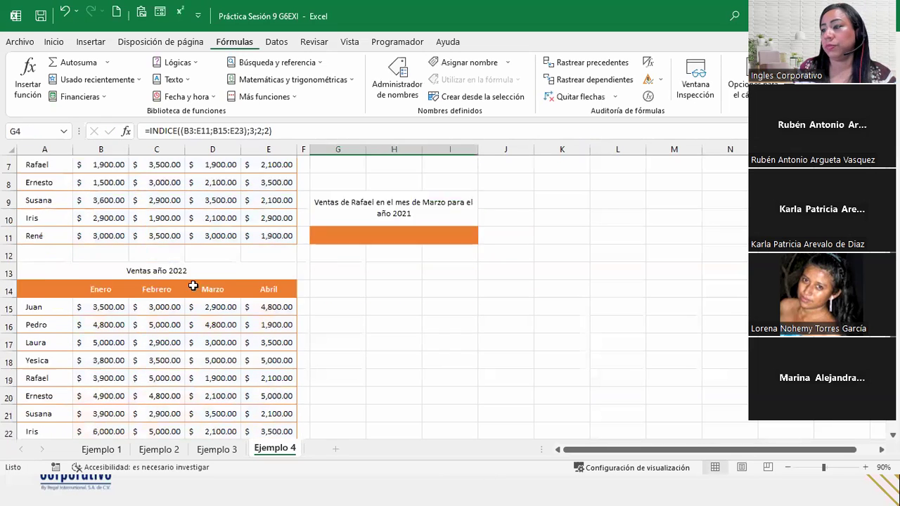
scroll(194, 285, "down", 1)
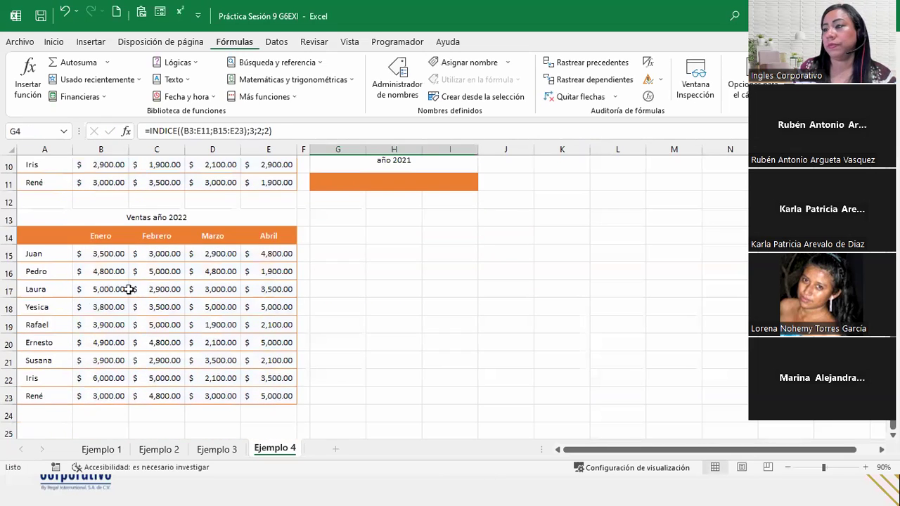
left_click(10, 291)
left_click(175, 144, "ctrl")
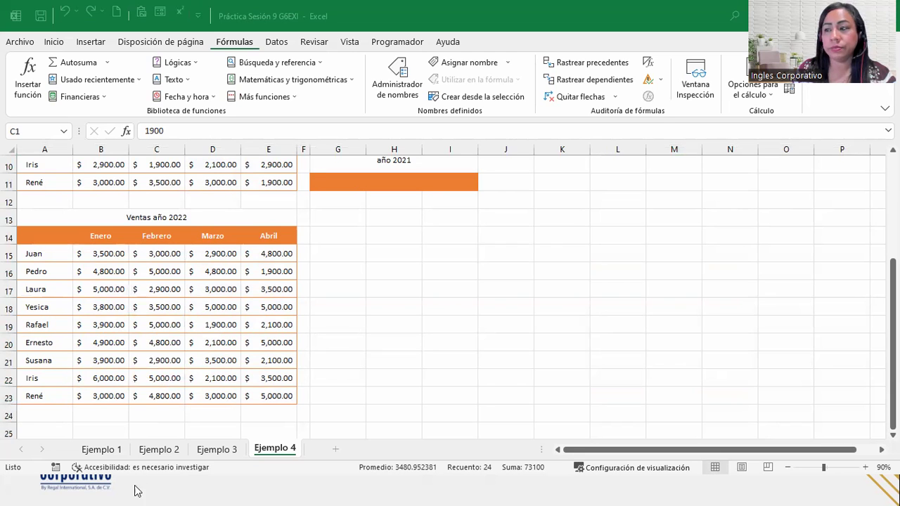
scroll(446, 287, "up", 1)
scroll(492, 244, "up", 2)
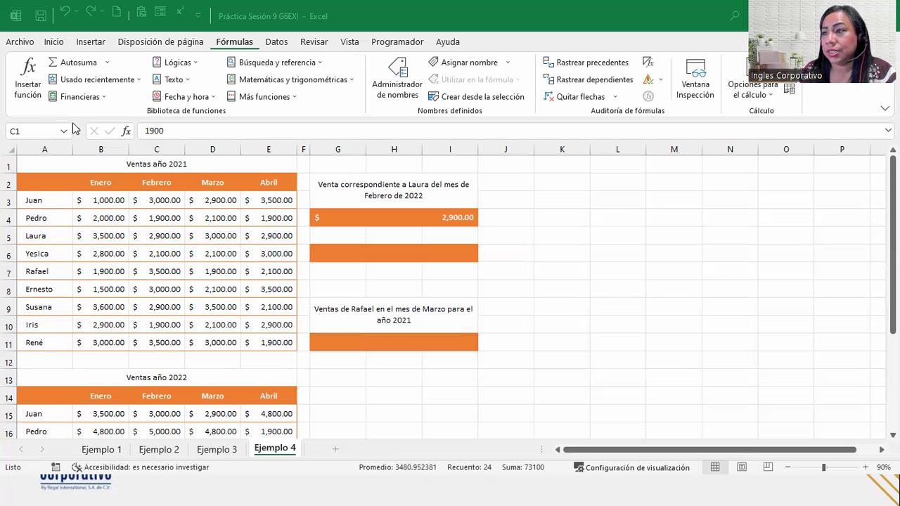
left_click(57, 200)
left_click_drag(87, 200, 260, 336)
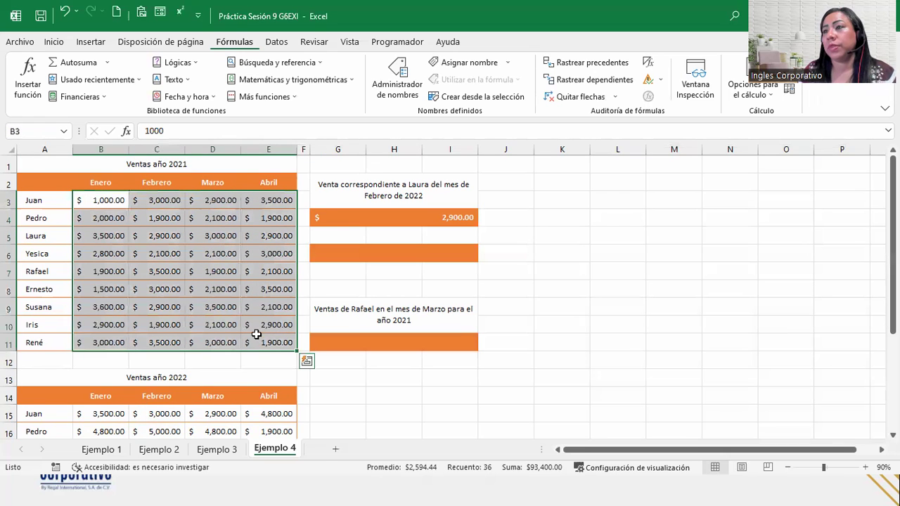
scroll(256, 322, "down", 4)
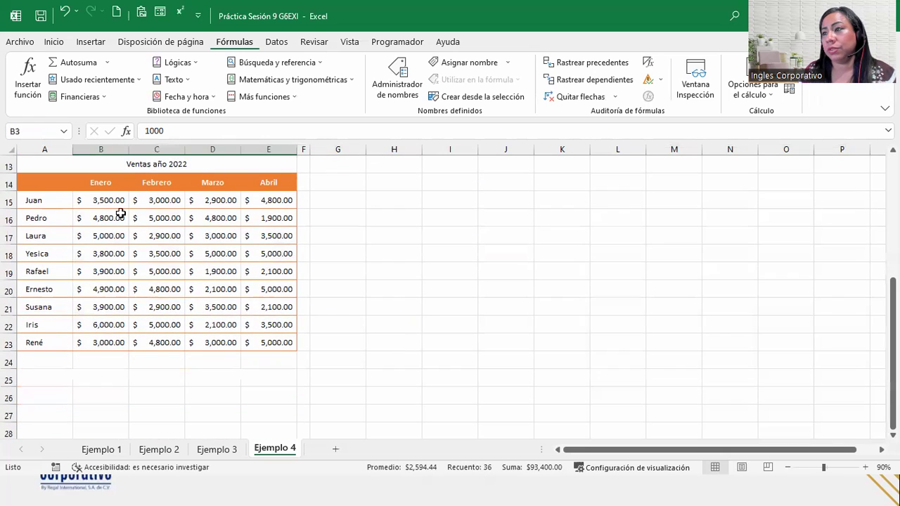
left_click(107, 204)
left_click_drag(107, 204, 252, 336)
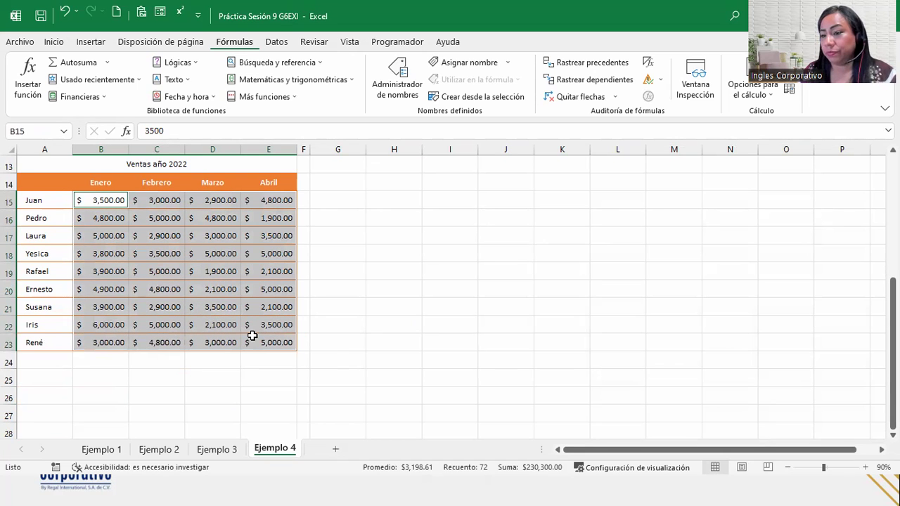
scroll(252, 336, "up", 4)
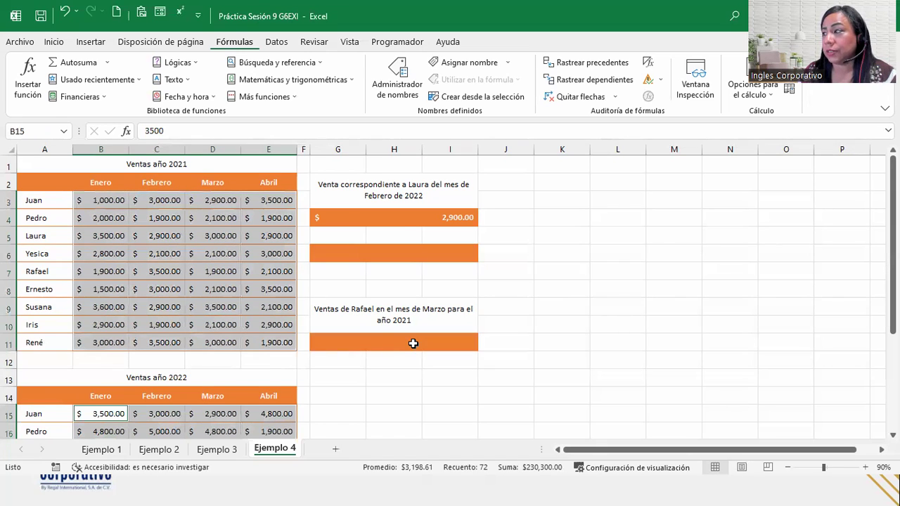
left_click(402, 220)
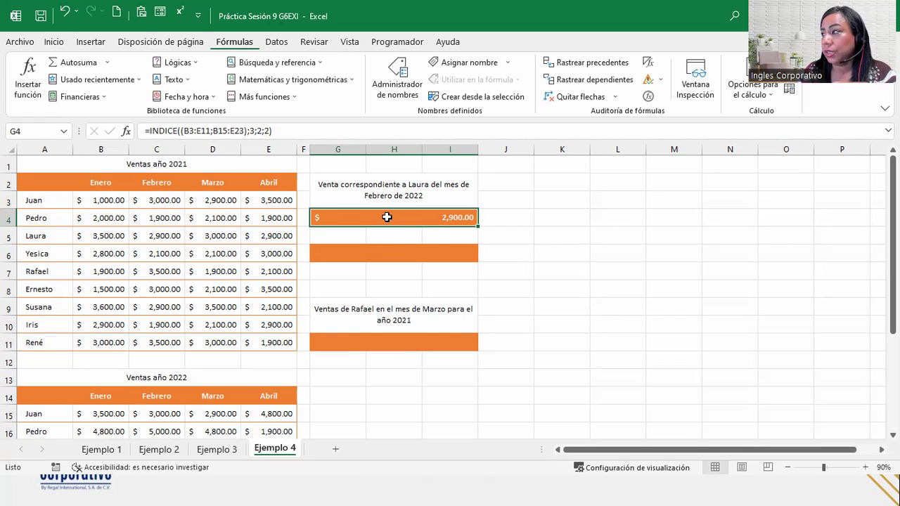
Step: Open G4's INDICE arguments using the ref;núm_fila;núm_columna;núm_área form
double_click(387, 218)
left_click(126, 131)
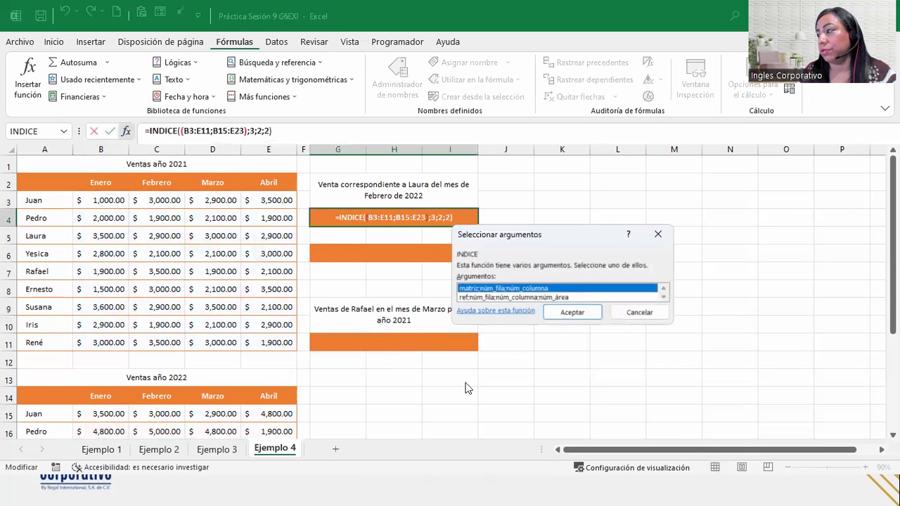
left_click(506, 297)
left_click(566, 314)
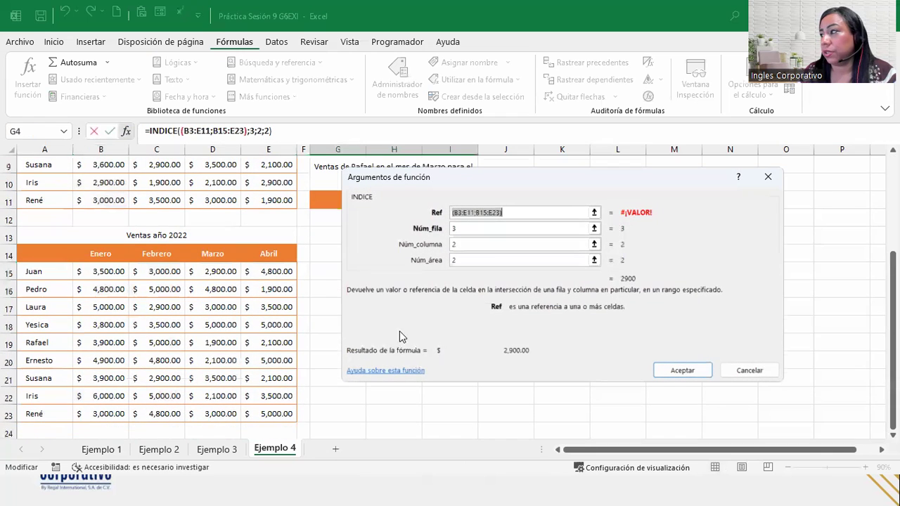
Step: Review row 3, column 2 and area 2 returning $2,900.00, then accept the dialog
left_click(511, 214)
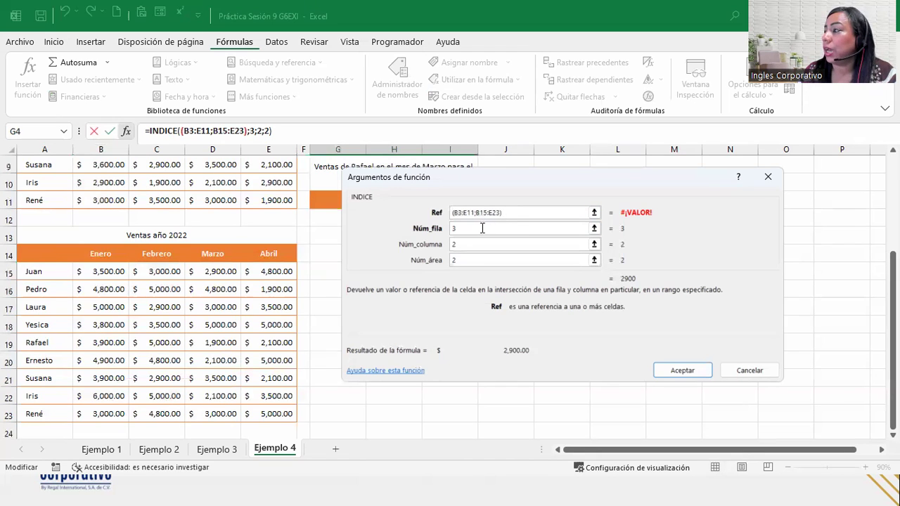
left_click(483, 228)
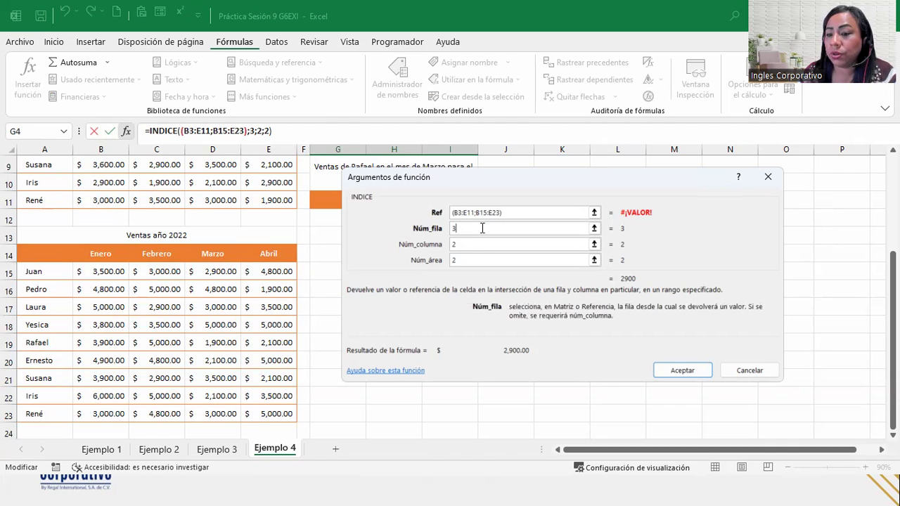
left_click(466, 242)
left_click(463, 260)
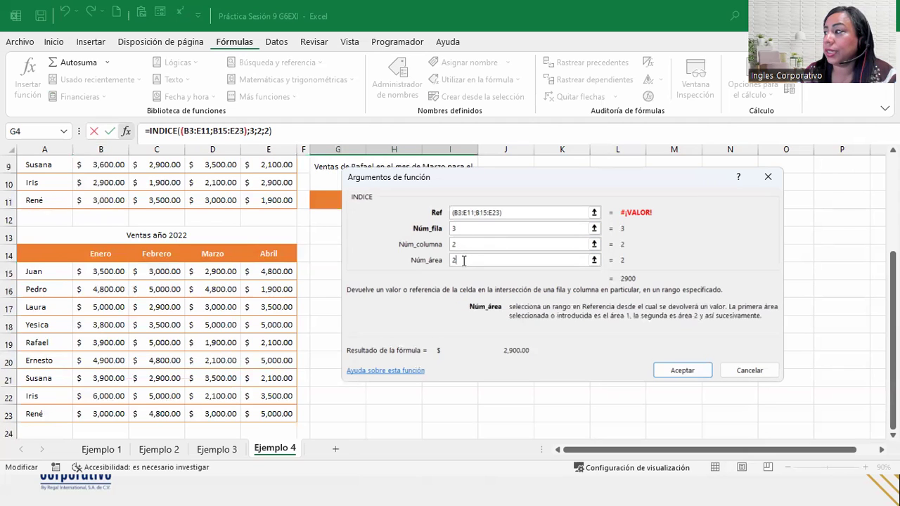
double_click(459, 262)
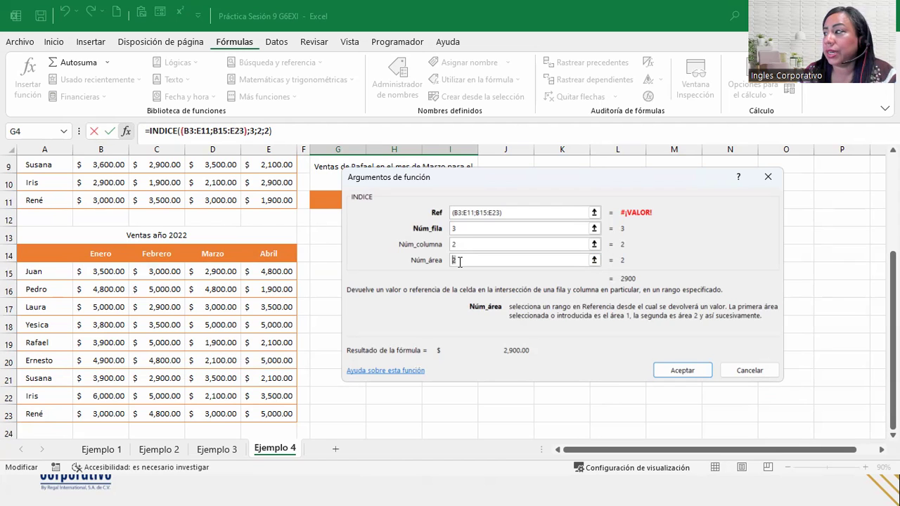
scroll(344, 237, "up", 3)
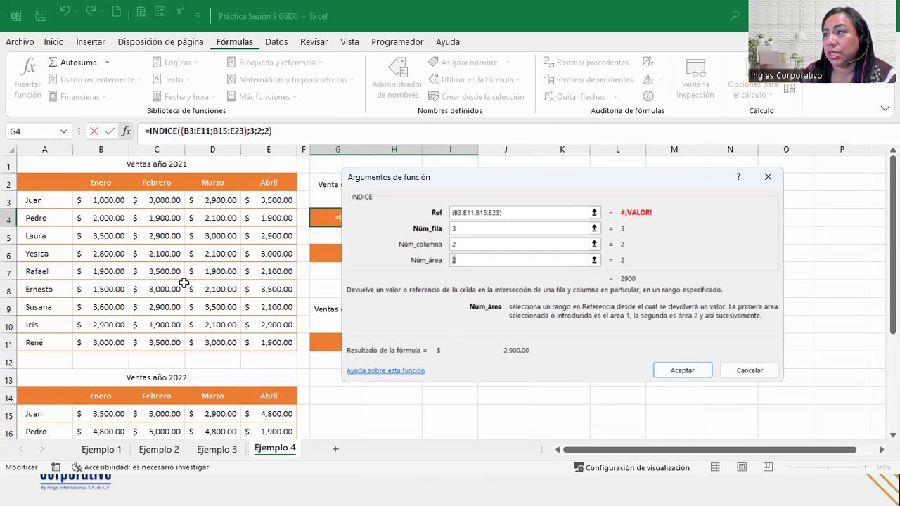
scroll(187, 266, "down", 4)
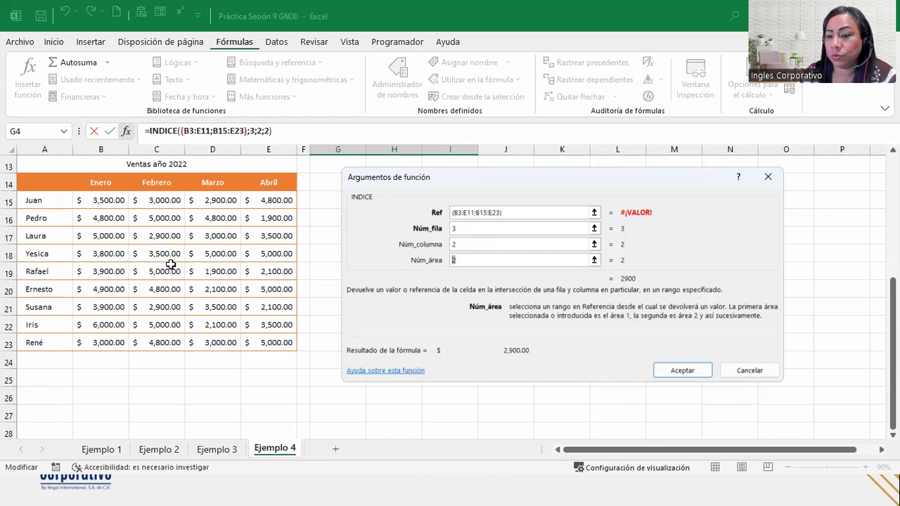
left_click(471, 261)
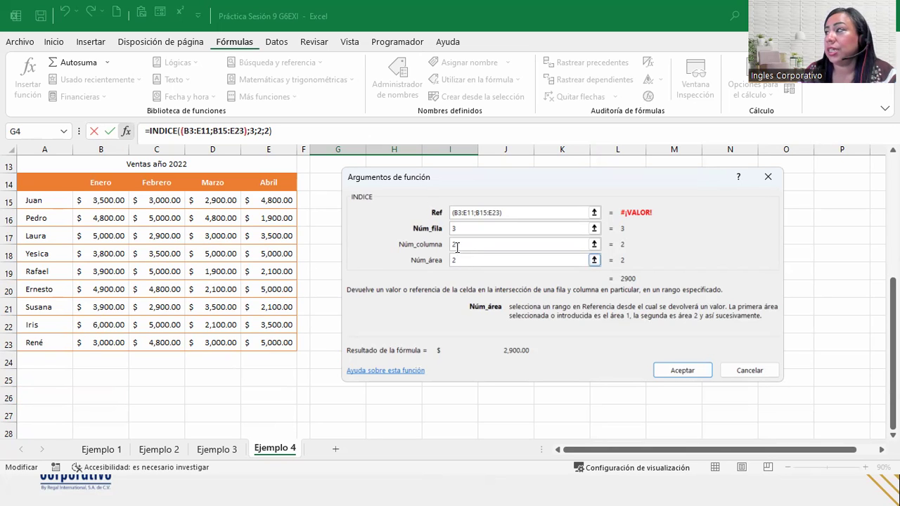
scroll(412, 185, "up", 4)
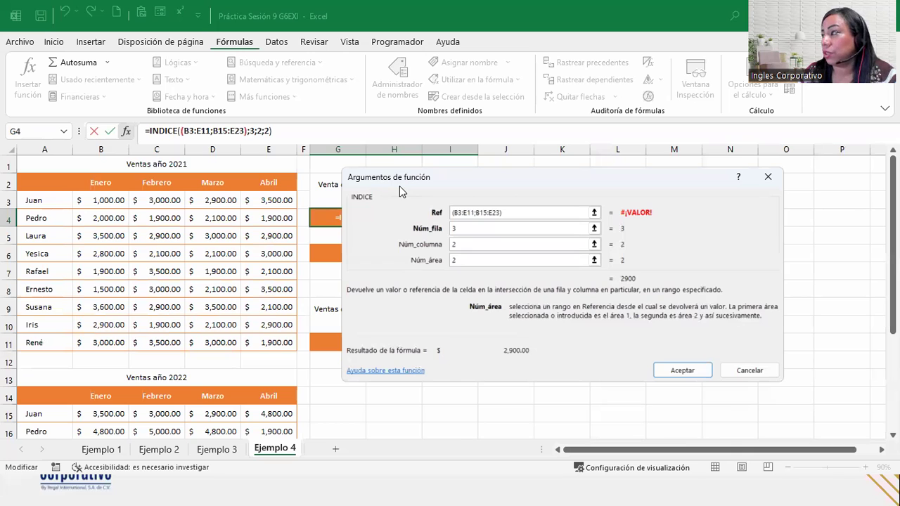
left_click_drag(399, 186, 347, 250)
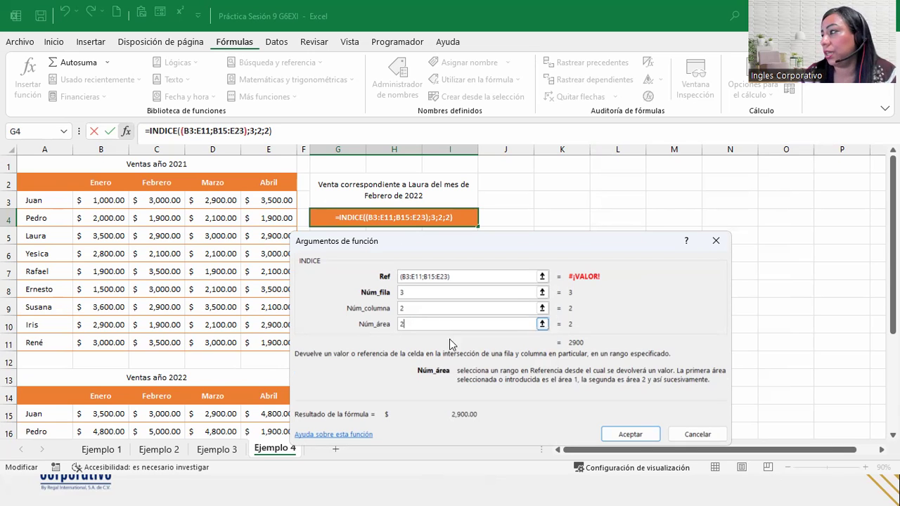
left_click(609, 434)
Step: Select G6, then the empty answer cell G11 for Rafael's March 2021 sales
left_click(426, 255)
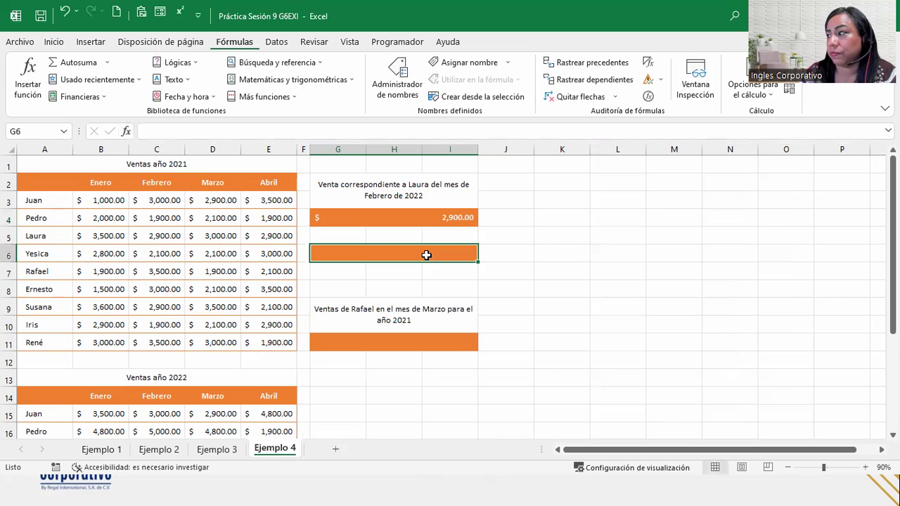
left_click(404, 341)
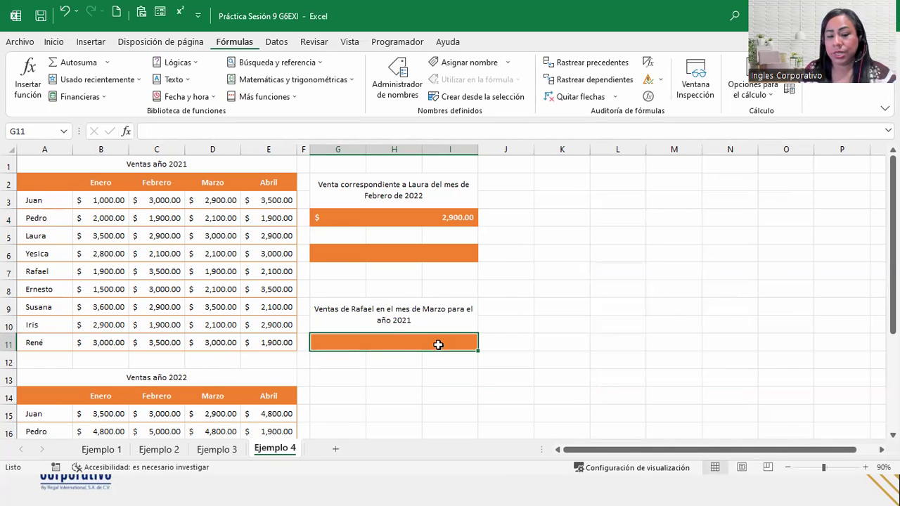
Step: Start G11 as =INDICE((B3:E11;B15:E23); covering both the 2021 and 2022 tables
type("=")
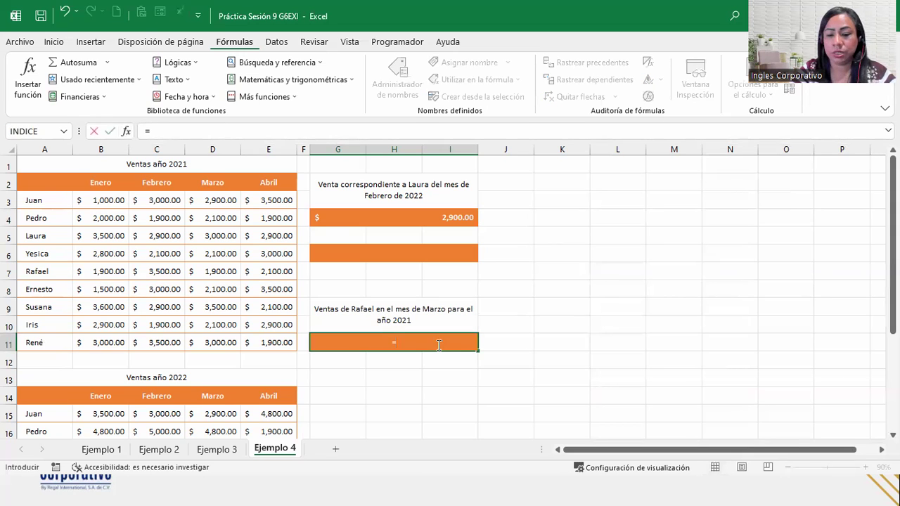
type("in")
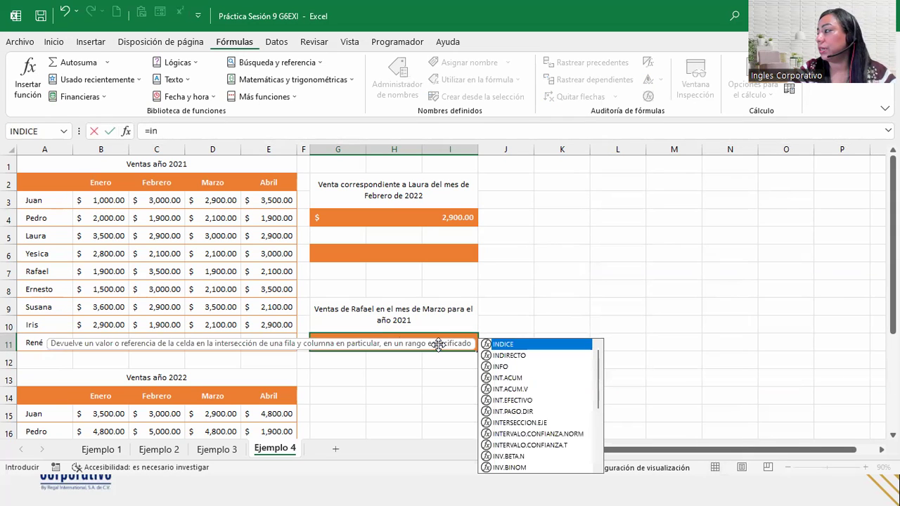
type("d")
key("Tab")
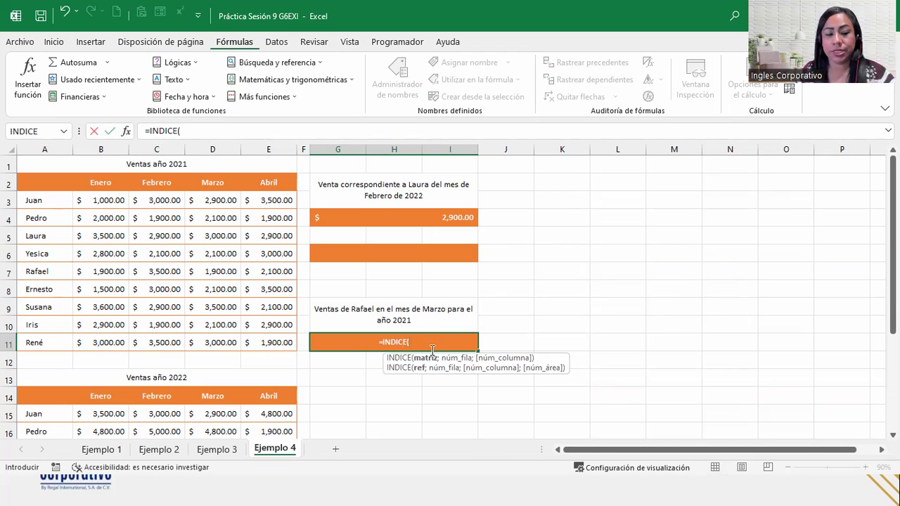
type("(")
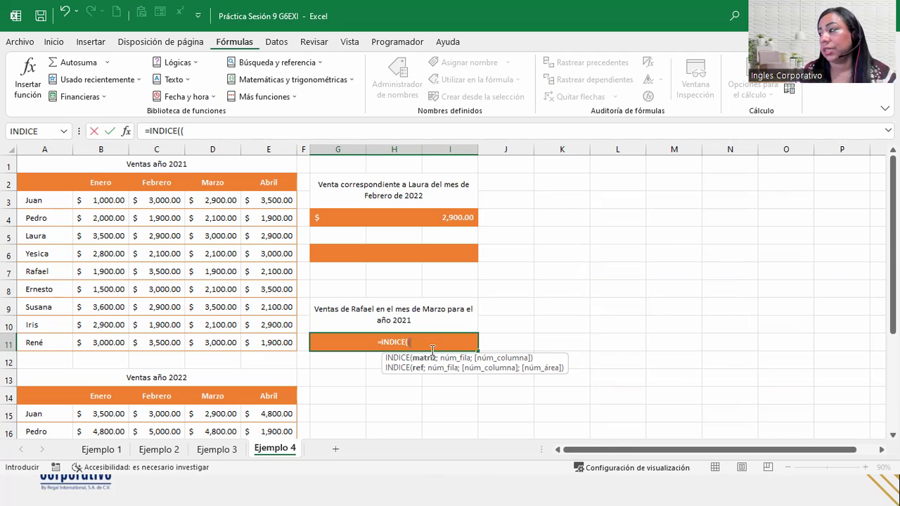
left_click_drag(90, 197, 278, 350)
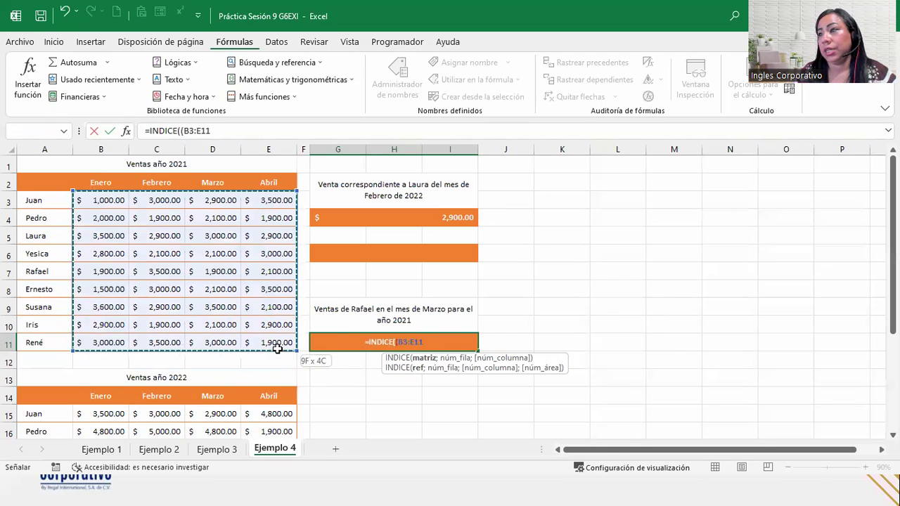
scroll(273, 336, "down", 2)
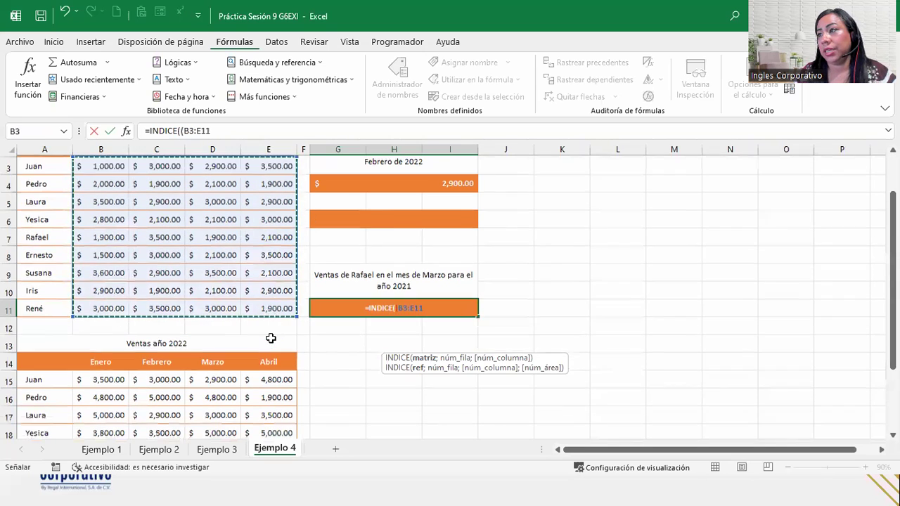
type(";")
left_click_drag(91, 309, 274, 413)
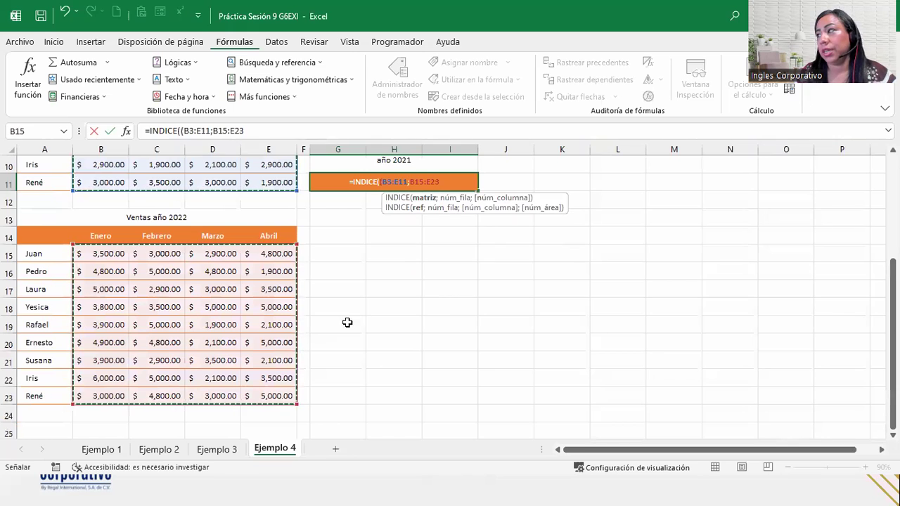
type(")")
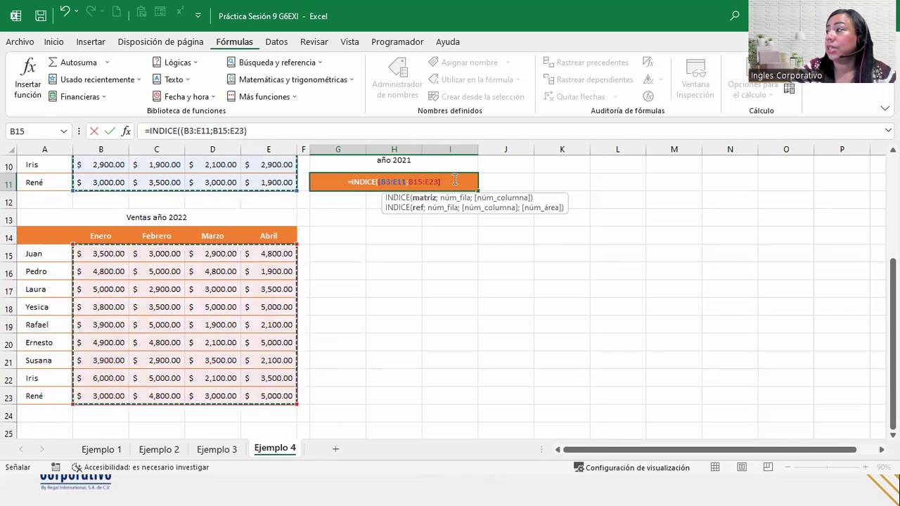
type(";")
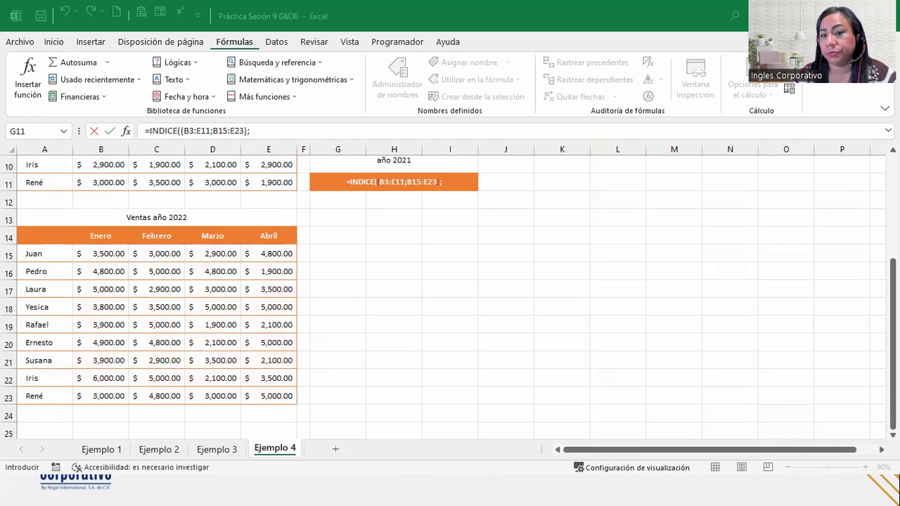
left_click(448, 181)
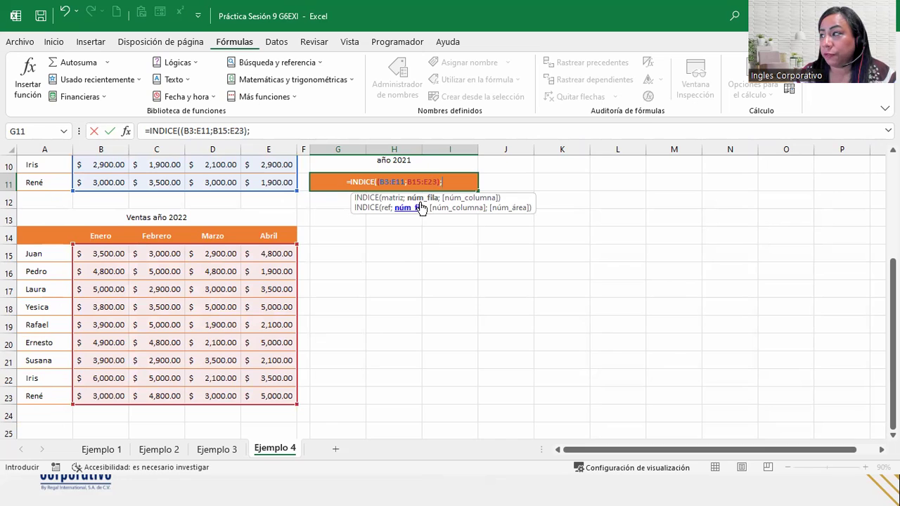
scroll(394, 211, "up", 1)
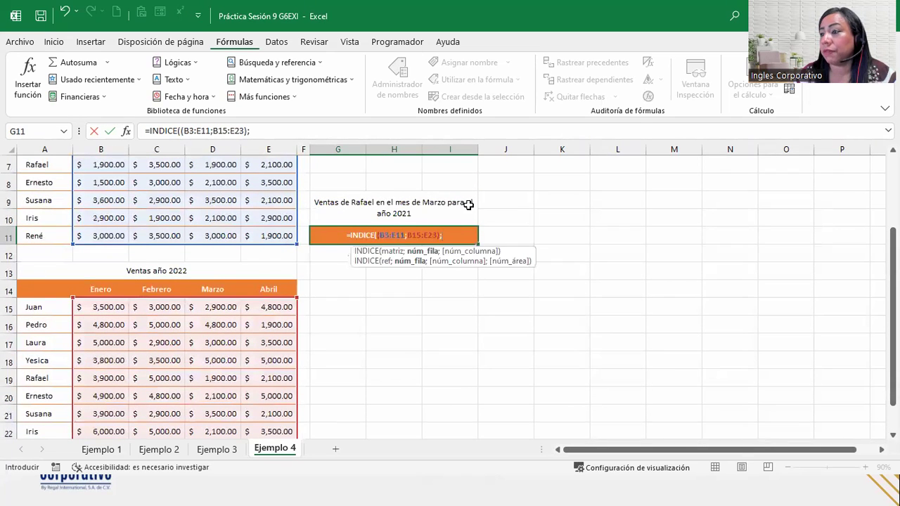
scroll(82, 237, "up", 2)
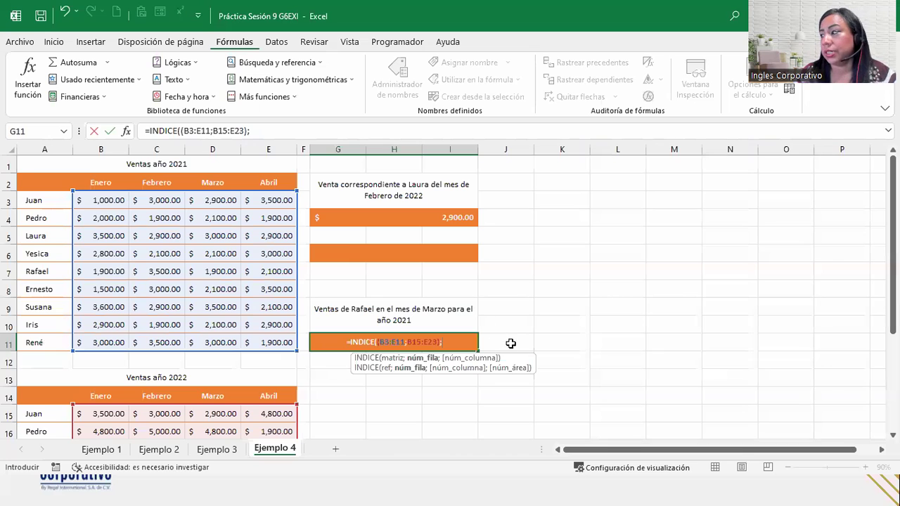
Step: Add row 5, column 3 and area 1 to make =INDICE((B3:E11;B15:E23);5;3;1)
type("5;")
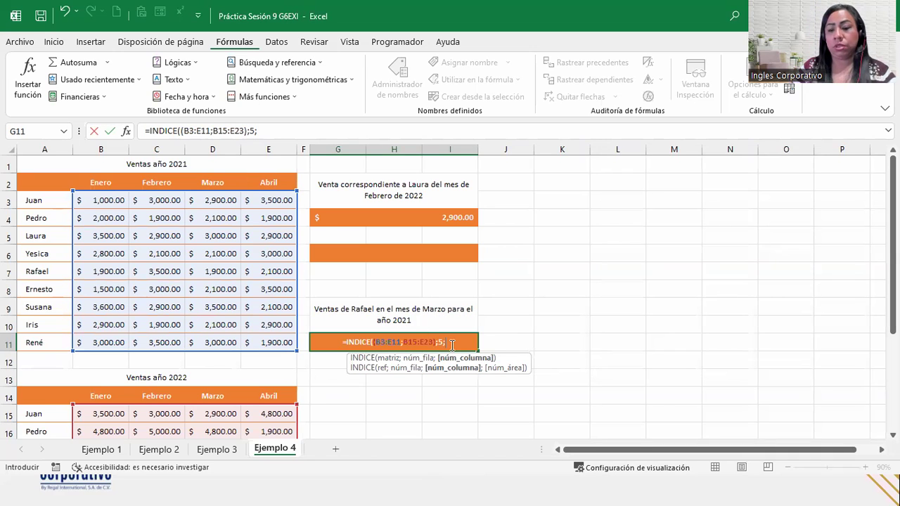
type("3")
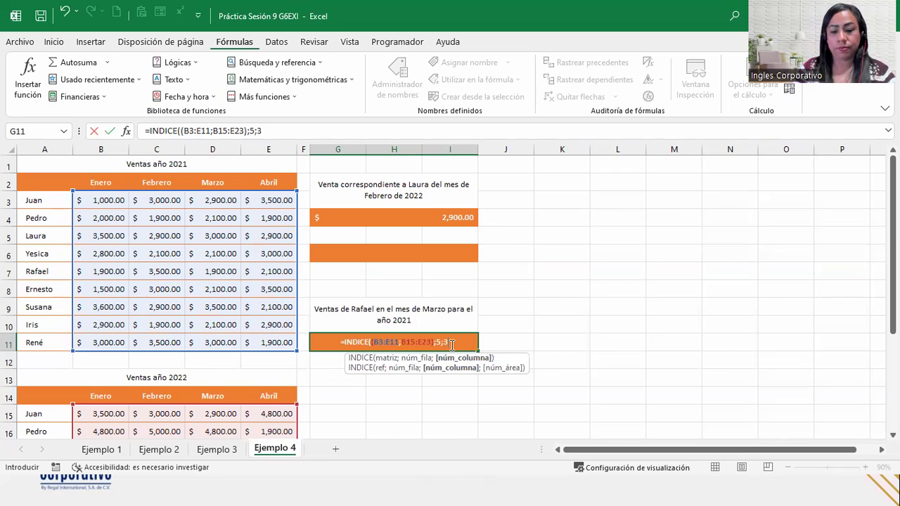
type(";")
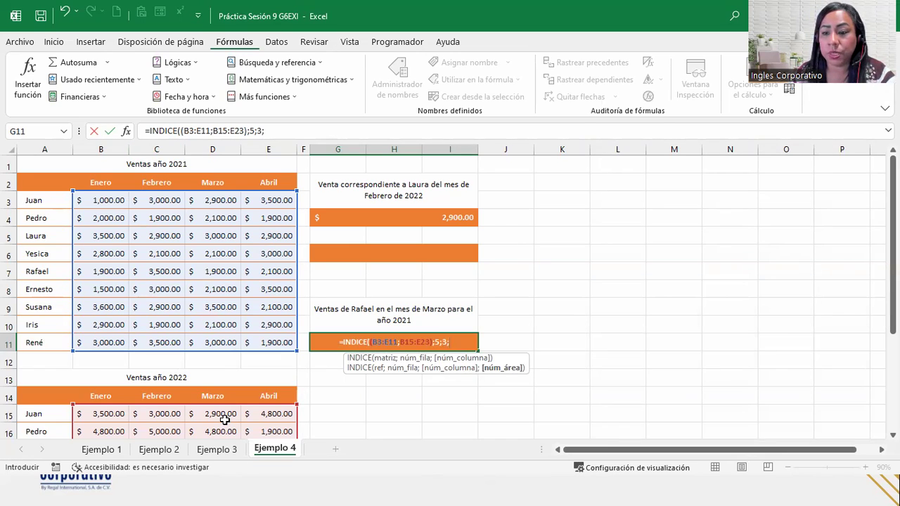
left_click(475, 342)
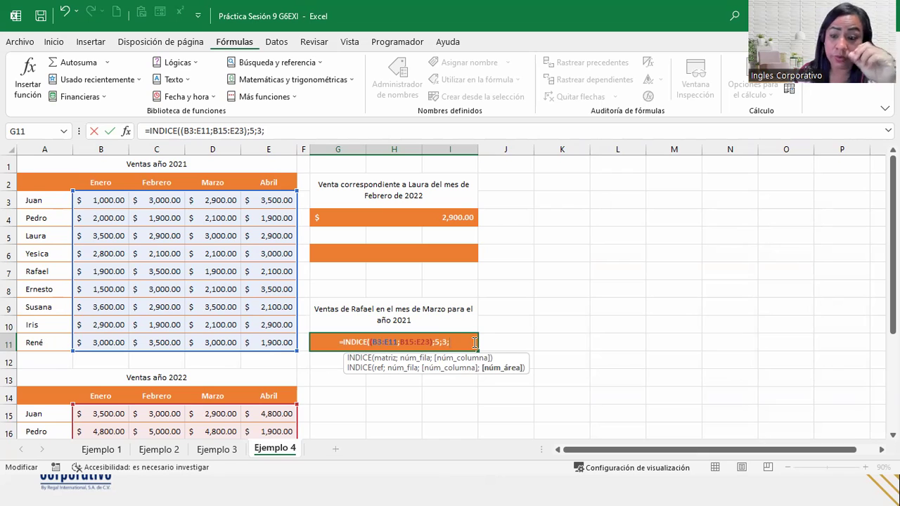
type("1")
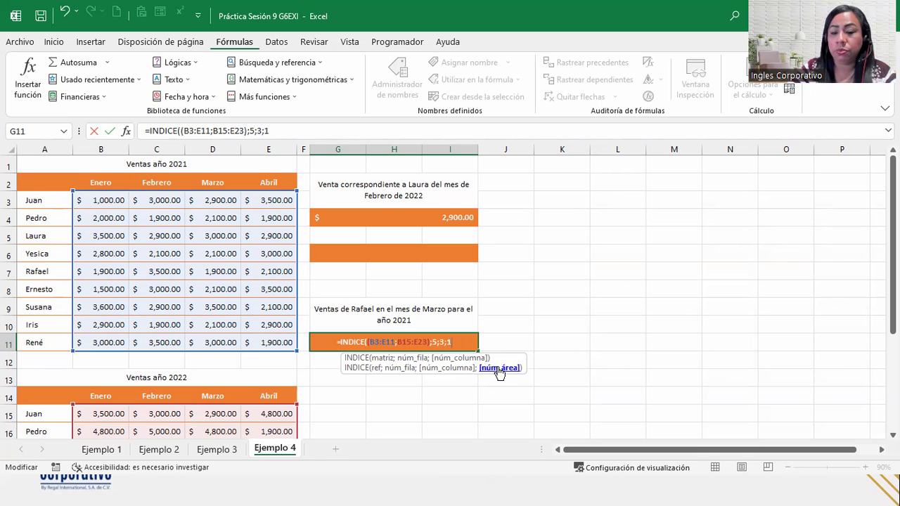
type(")")
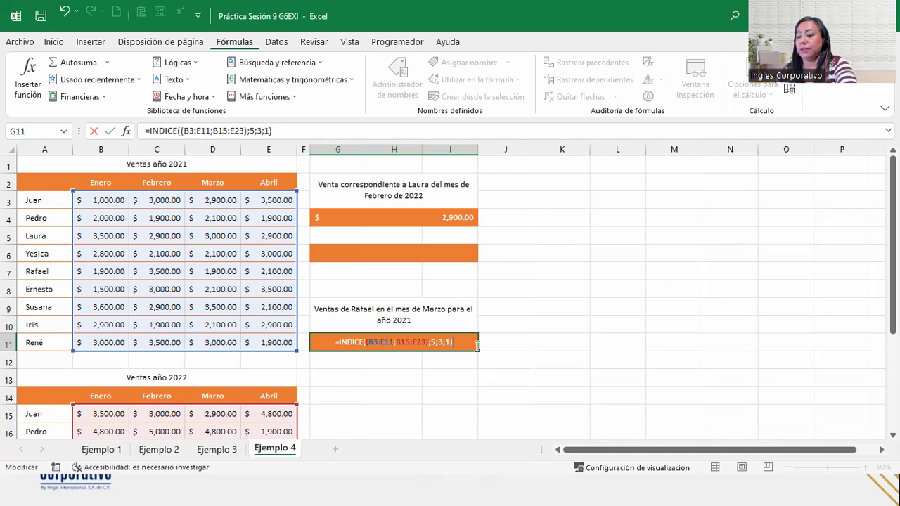
Step: Commit G11 and verify its $1,900.00 against row 7 and the Marzo column
key("Return")
key("Up")
key("Up")
key("Up")
key("Up")
key("Up")
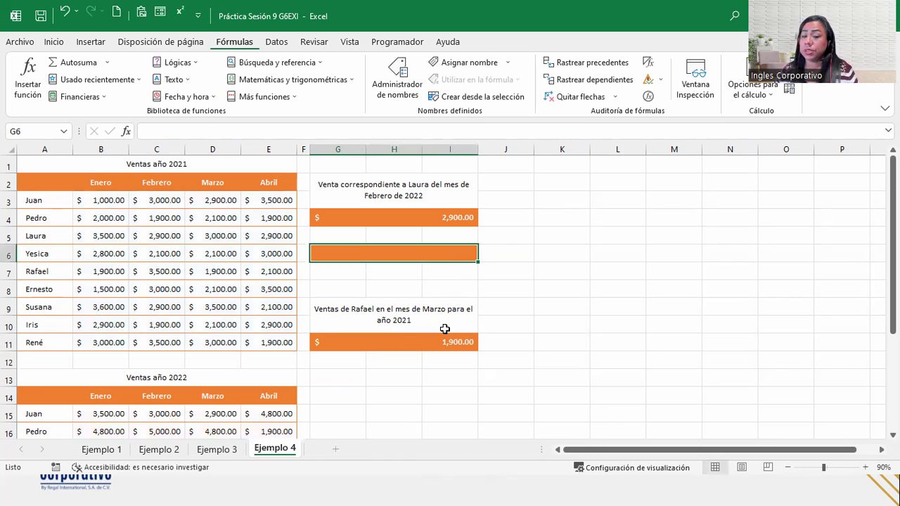
left_click(10, 271)
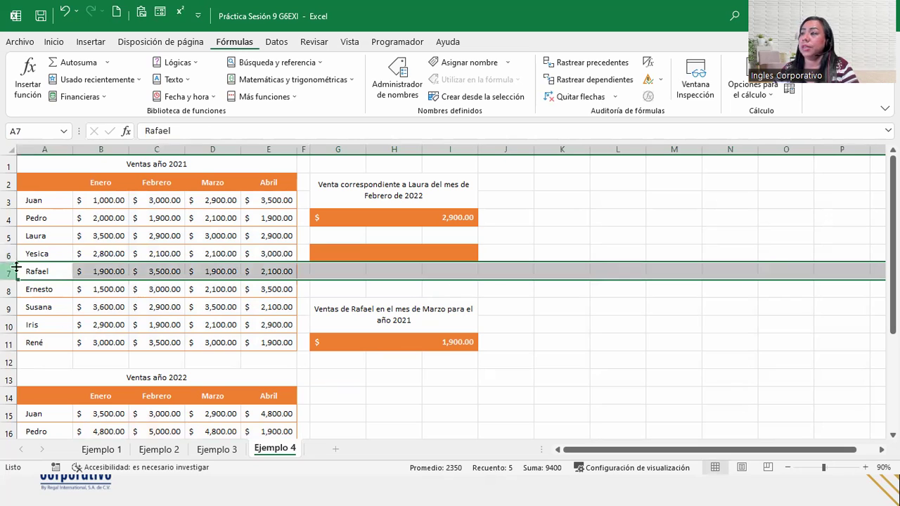
left_click(228, 144, "ctrl")
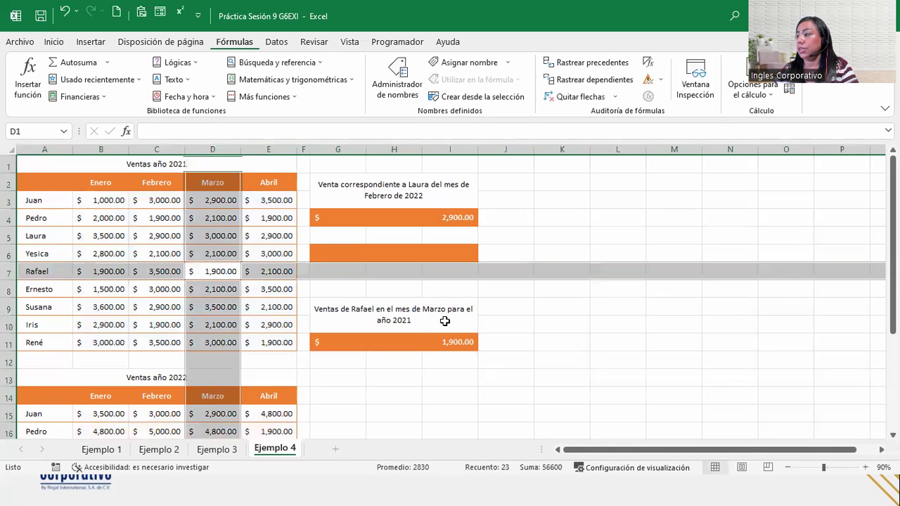
left_click(470, 344, "ctrl")
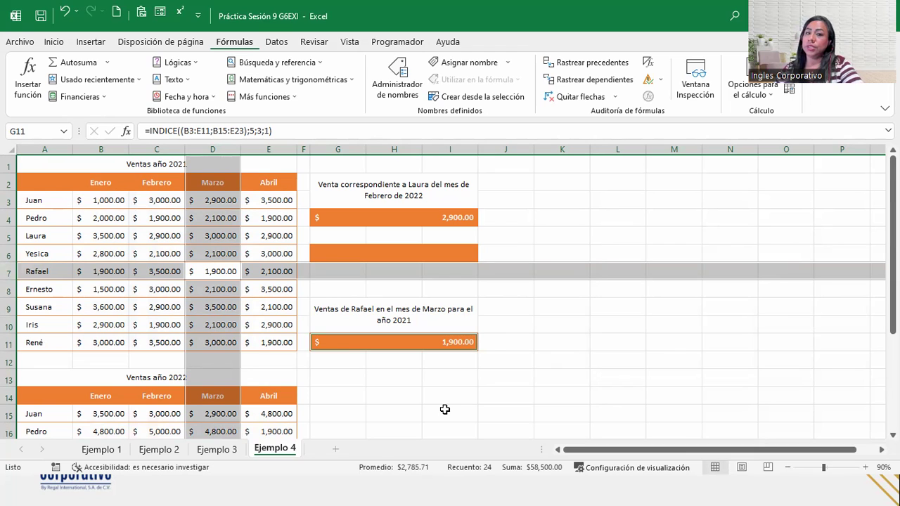
left_click(456, 251)
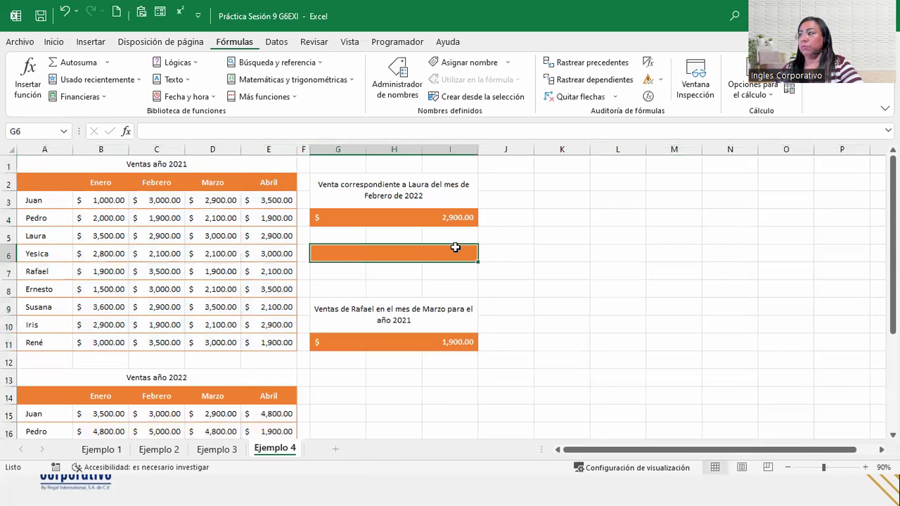
left_click(438, 215)
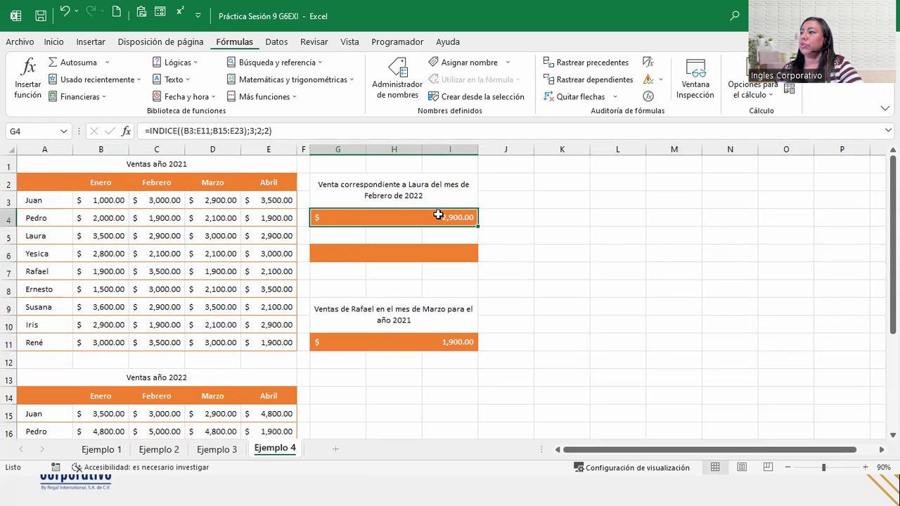
double_click(438, 214)
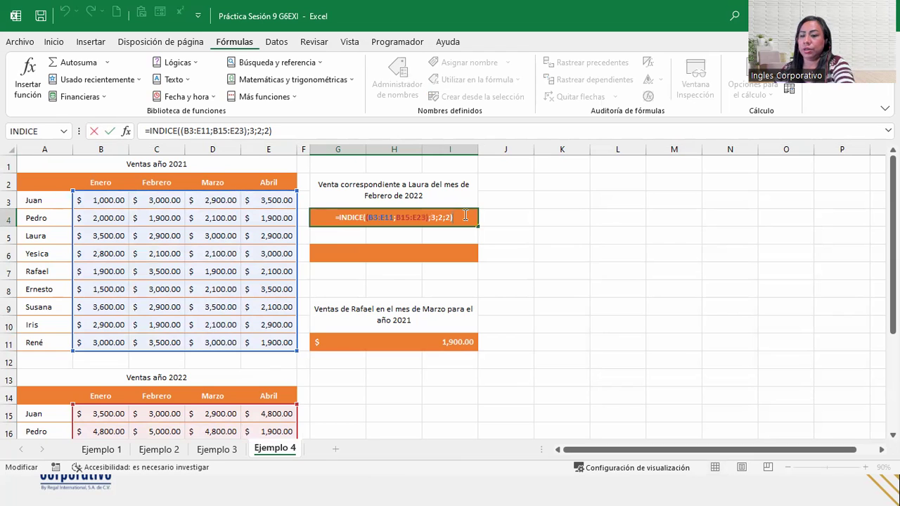
key("Return")
left_click(434, 248)
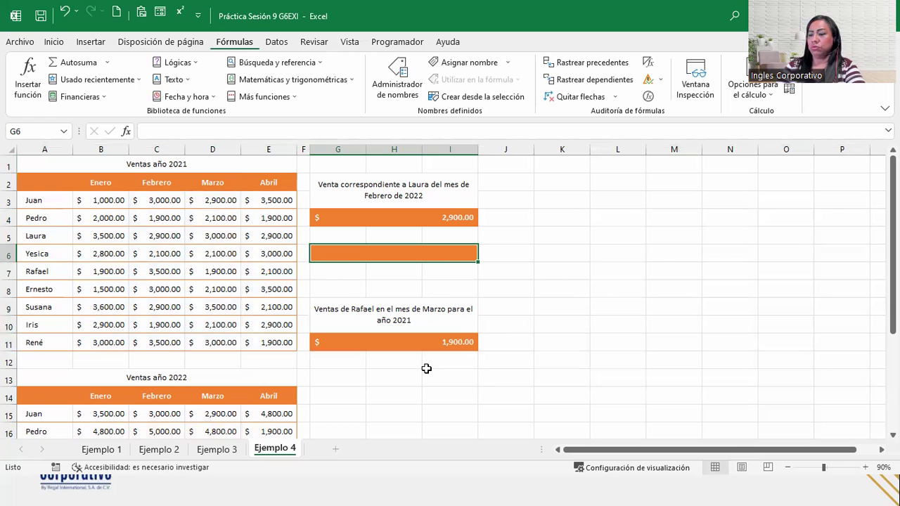
Step: Begin G6's formula =INDICE( with the 2022 sales range B15:E23 as the array
type("=")
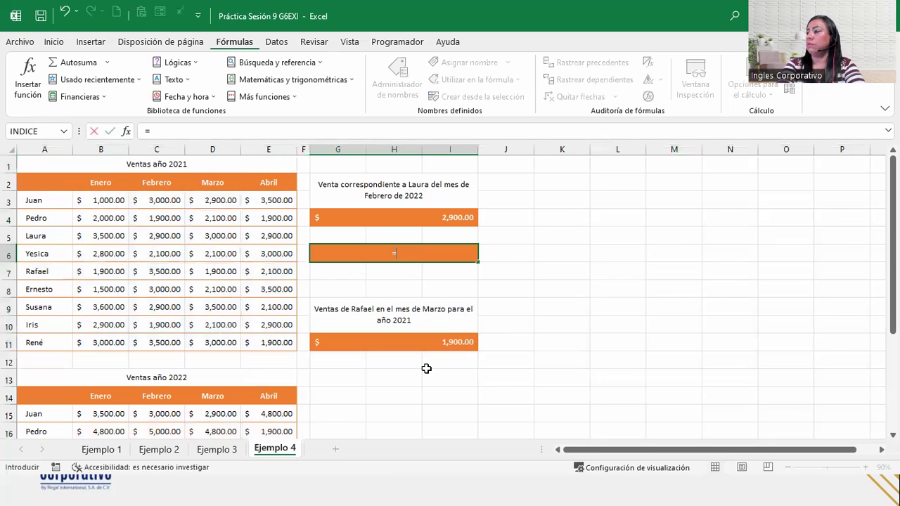
type("INDICE(")
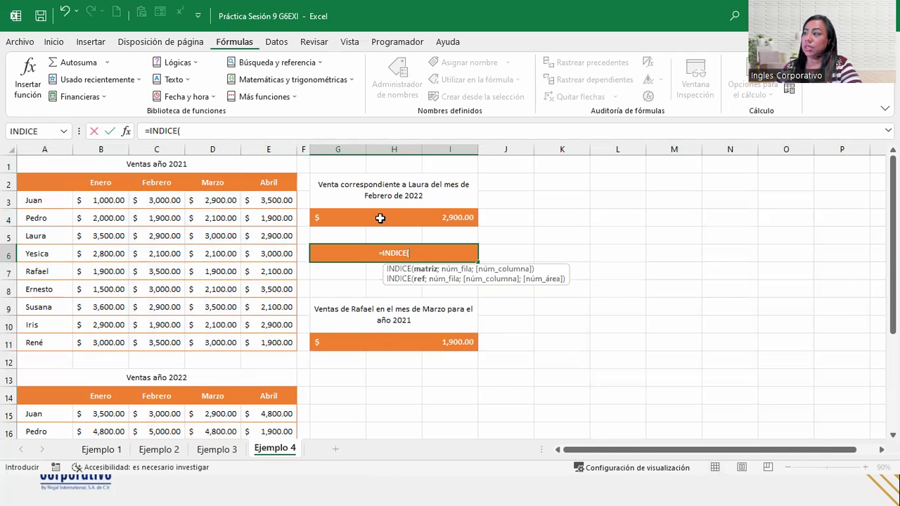
scroll(151, 378, "down", 4)
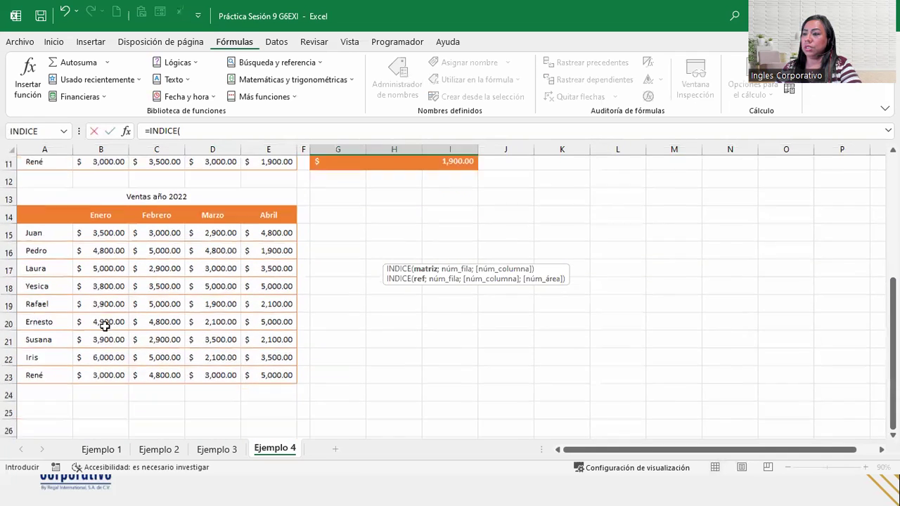
mouse_move(90, 202)
left_mouse_down()
mouse_move(262, 330)
mouse_move(263, 341)
left_mouse_up()
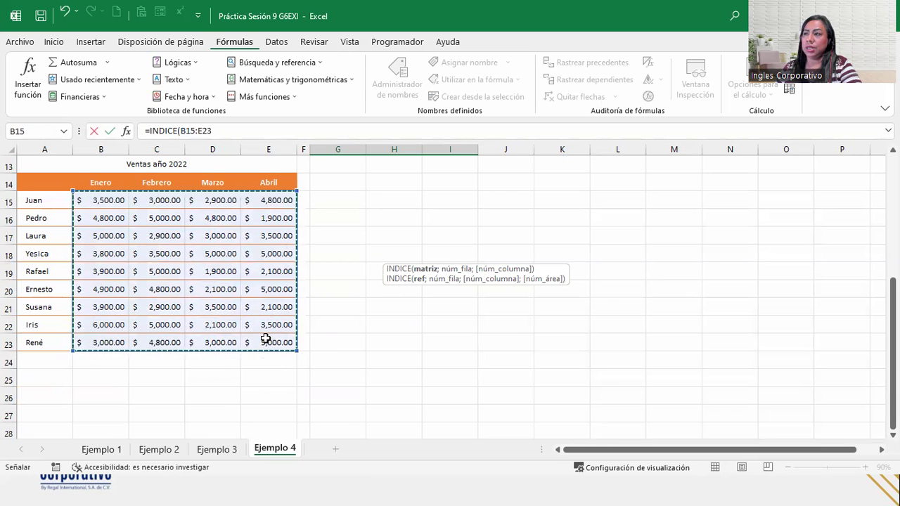
scroll(466, 348, "up", 4)
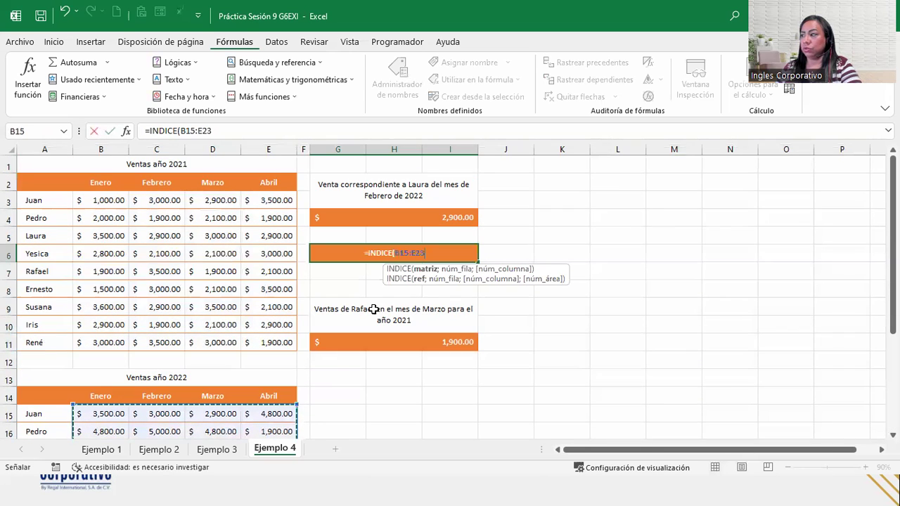
type(";")
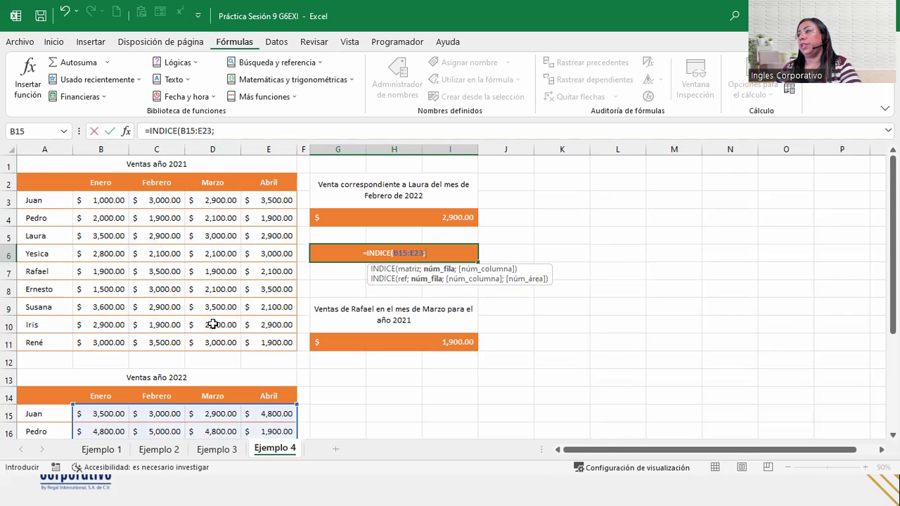
scroll(209, 307, "down", 2)
scroll(209, 308, "down", 1)
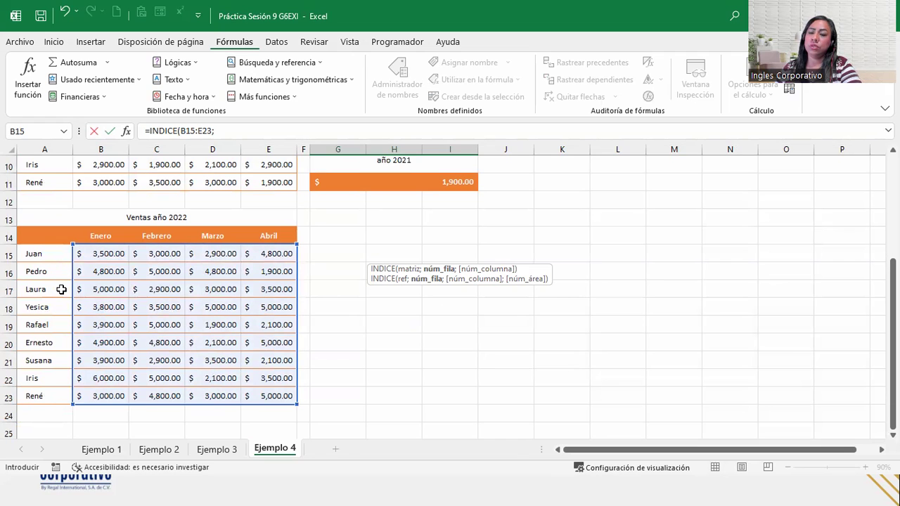
Step: Add row 3 and column 2, enter the formula, and check G6 returns $2,900.00
type("3")
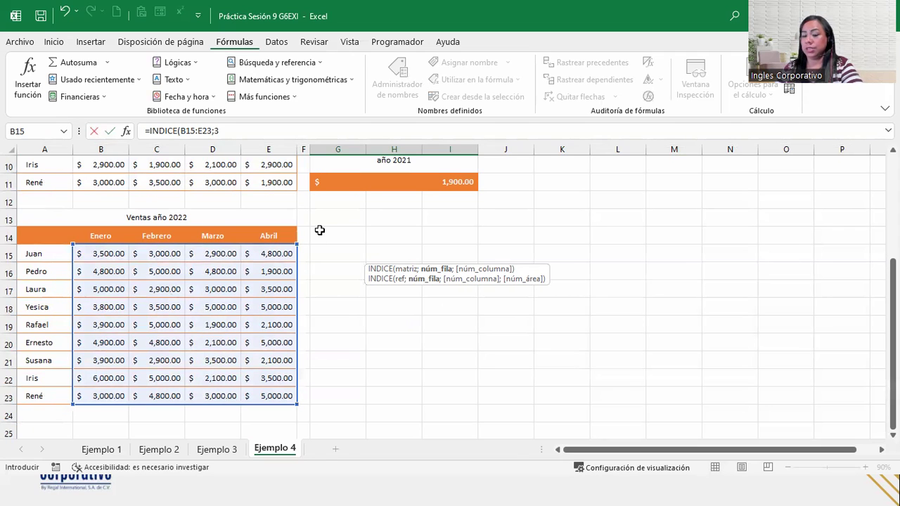
type(";")
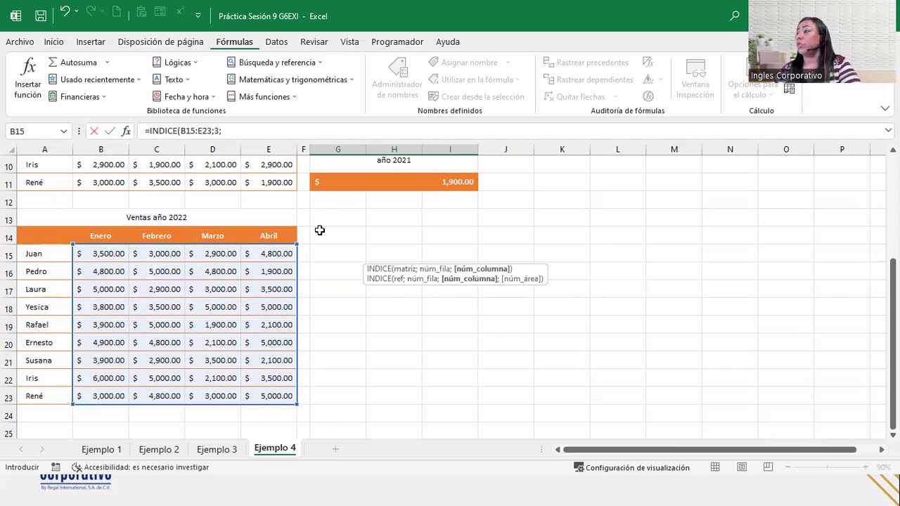
scroll(320, 230, "up", 2)
scroll(319, 230, "up", 1)
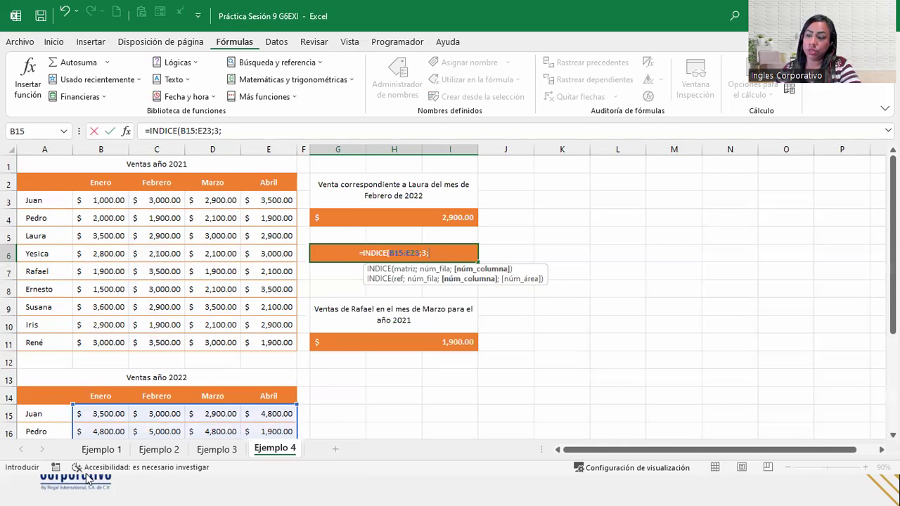
scroll(108, 367, "down", 1)
scroll(108, 367, "down", 3)
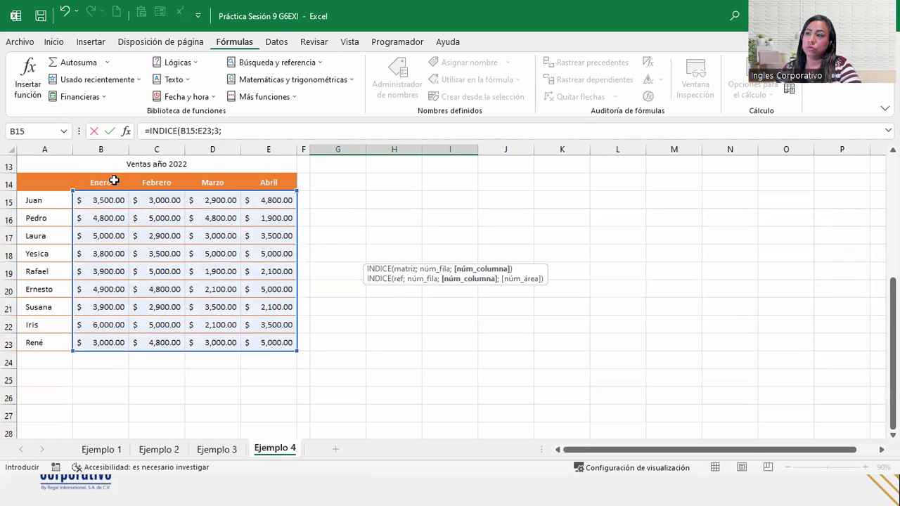
scroll(365, 206, "up", 3)
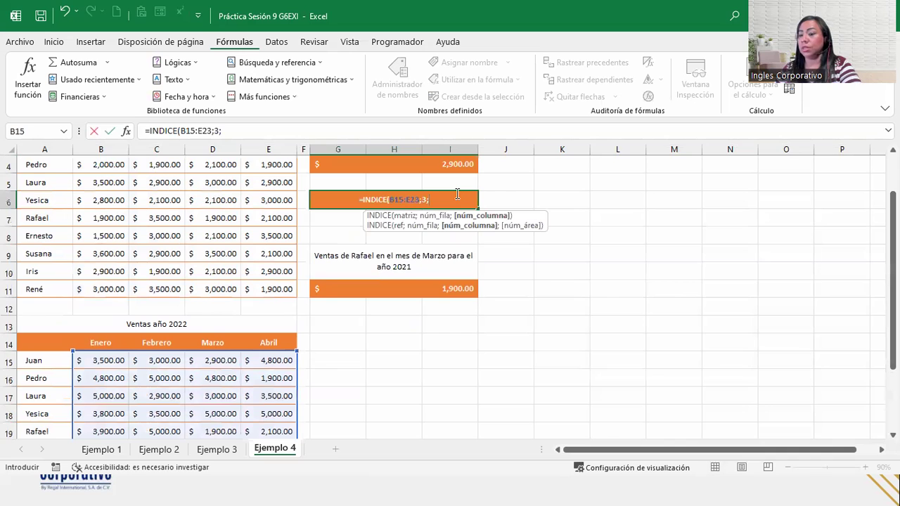
type("2")
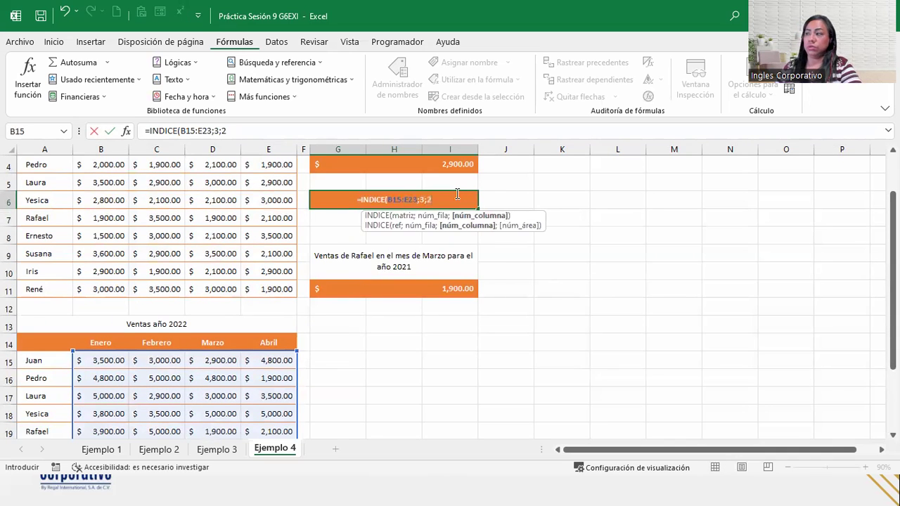
type(")")
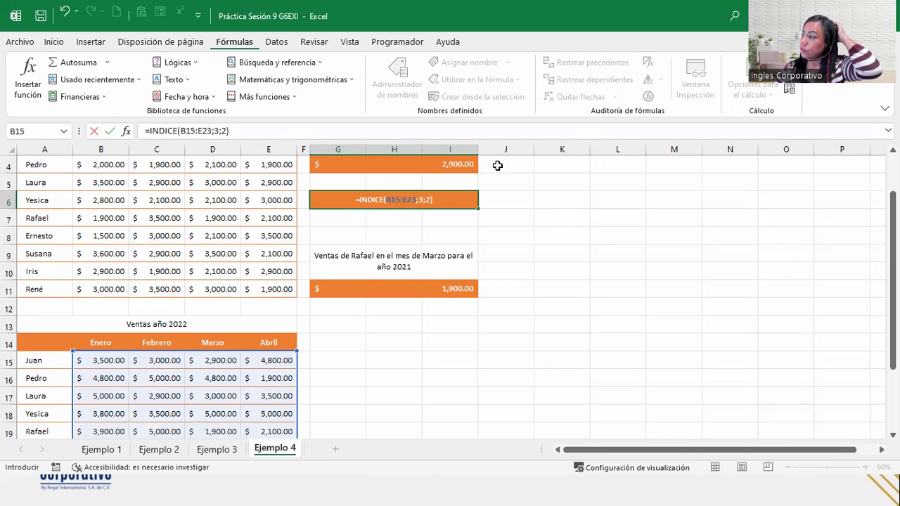
key("Return")
left_click(472, 199)
scroll(476, 206, "up", 1)
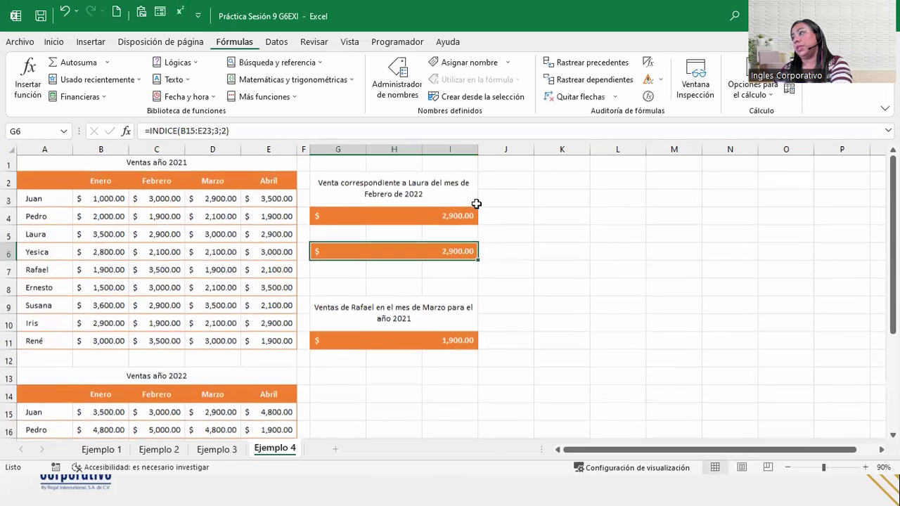
left_click(420, 219)
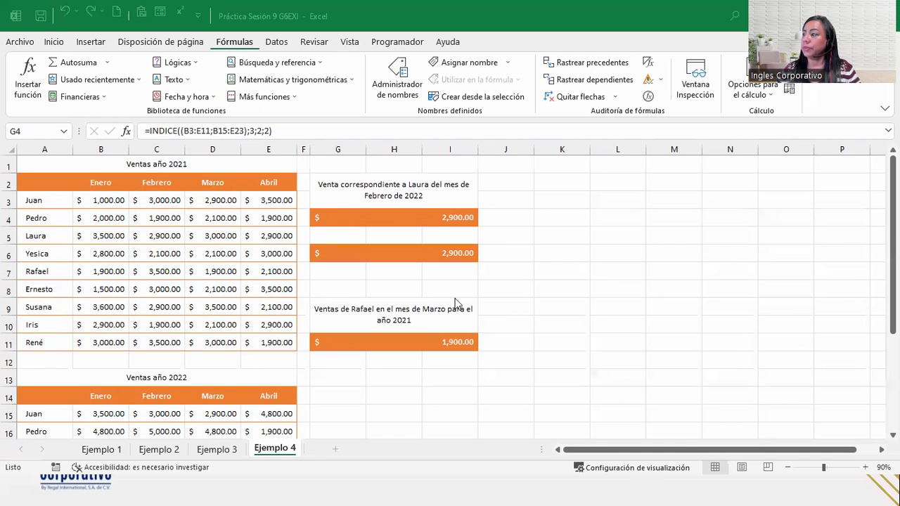
left_click(386, 212)
left_click(384, 255)
left_click(380, 210)
left_click(378, 258)
left_click(373, 219)
left_click(373, 265)
left_click(375, 256)
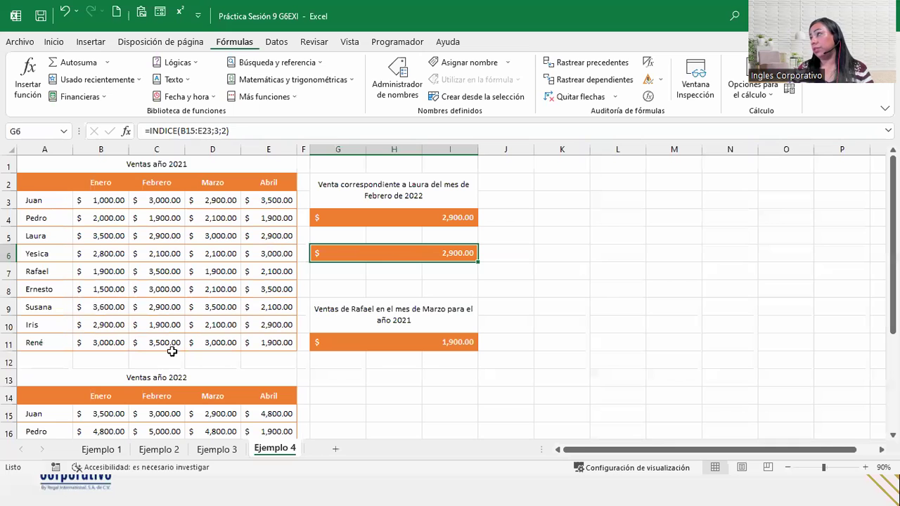
left_click(648, 63)
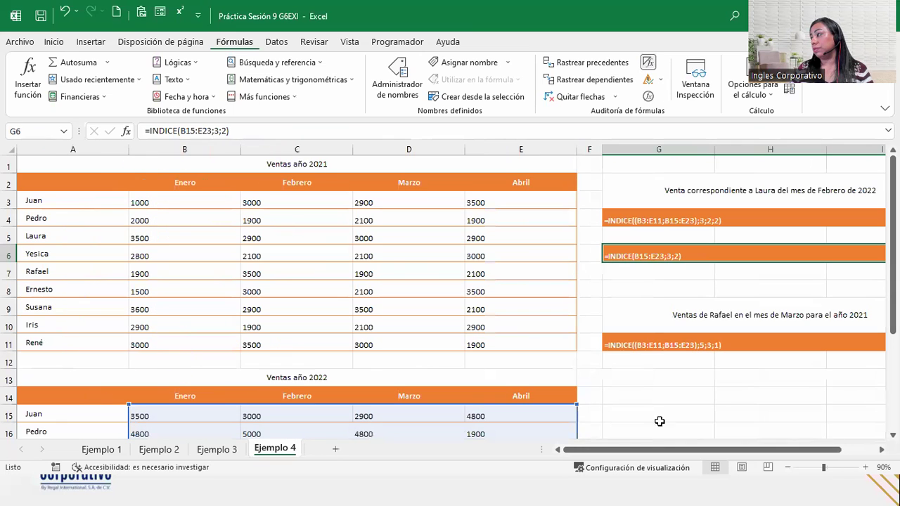
left_click_drag(611, 449, 809, 453)
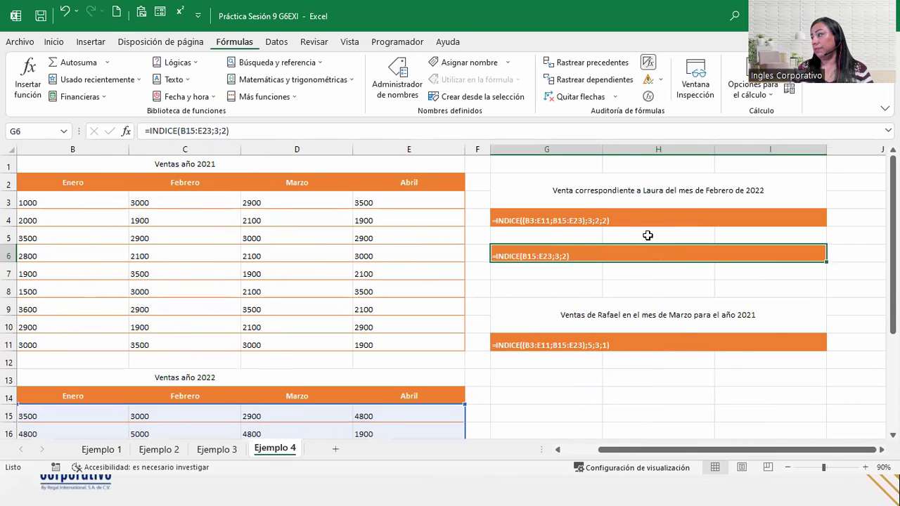
left_click(642, 218)
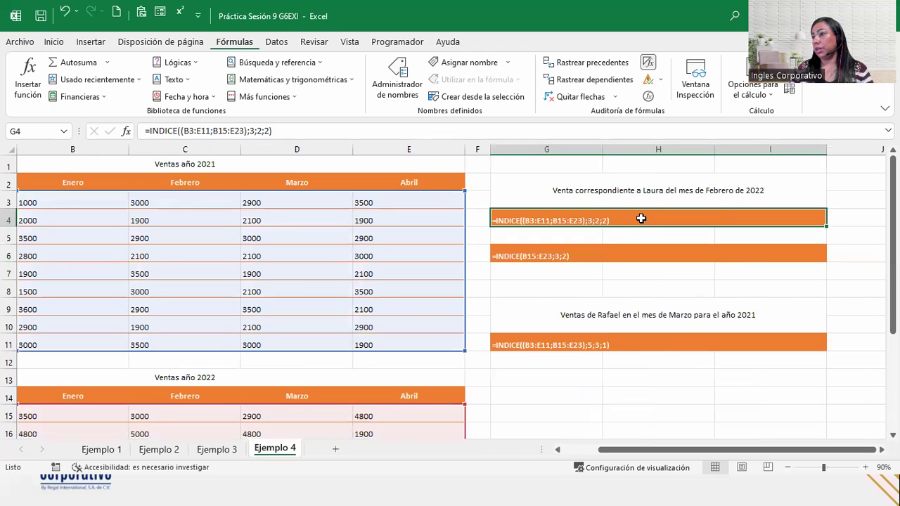
left_click(571, 256)
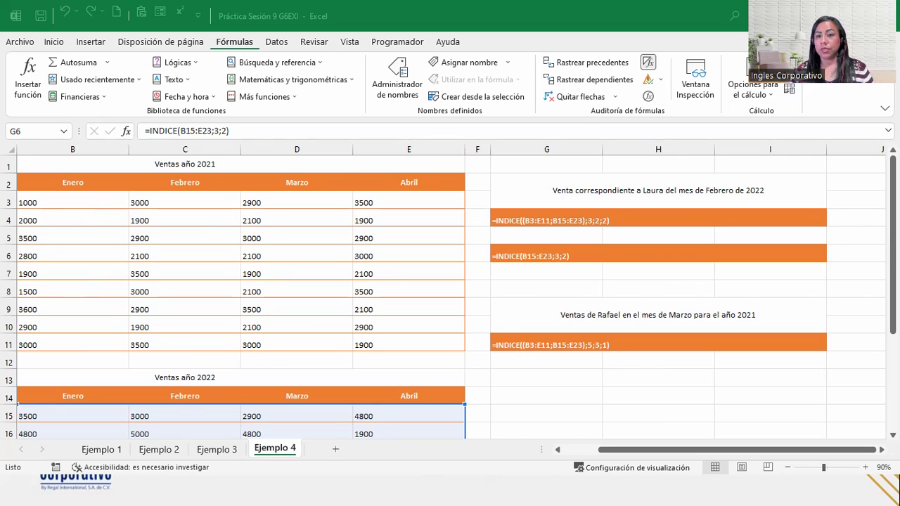
left_click(640, 70)
left_click(646, 63)
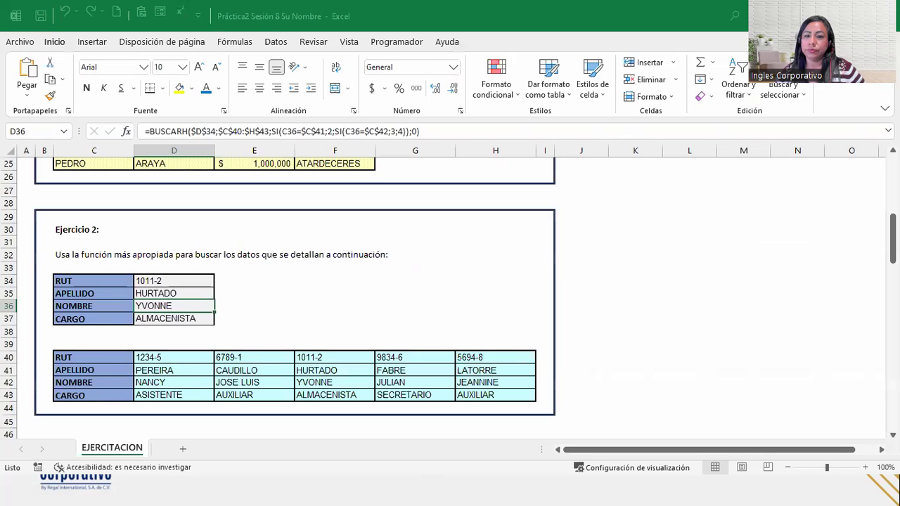
Step: Scroll EJERCITACION back up to Ejercicio 1 and select the SUELDO answer cell D15
scroll(260, 275, "up", 5)
scroll(239, 232, "up", 1)
scroll(211, 211, "down", 3)
scroll(202, 198, "down", 5)
scroll(235, 187, "down", 7)
scroll(150, 217, "down", 5)
scroll(161, 223, "down", 5)
scroll(215, 275, "down", 1)
scroll(220, 281, "down", 1)
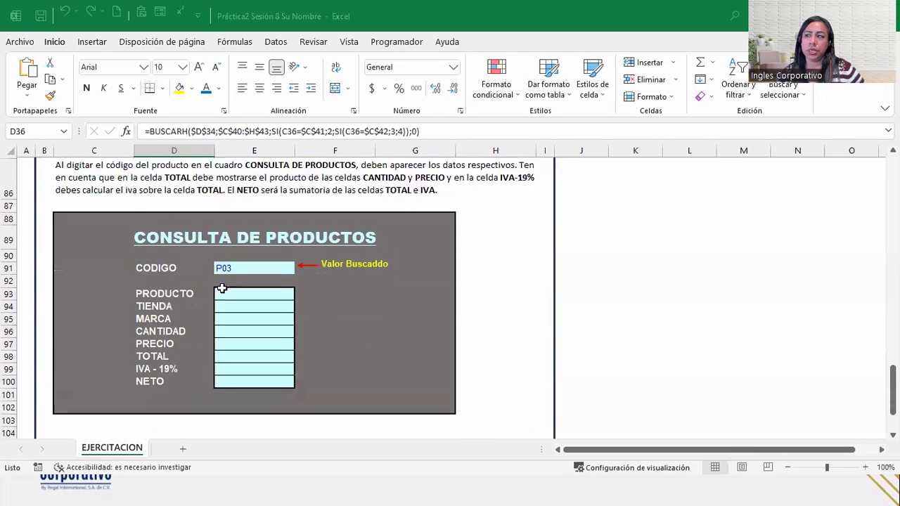
scroll(222, 288, "down", 5)
scroll(220, 274, "up", 7)
scroll(221, 264, "up", 3)
scroll(214, 259, "up", 7)
scroll(216, 266, "up", 4)
scroll(216, 268, "up", 10)
scroll(215, 267, "up", 3)
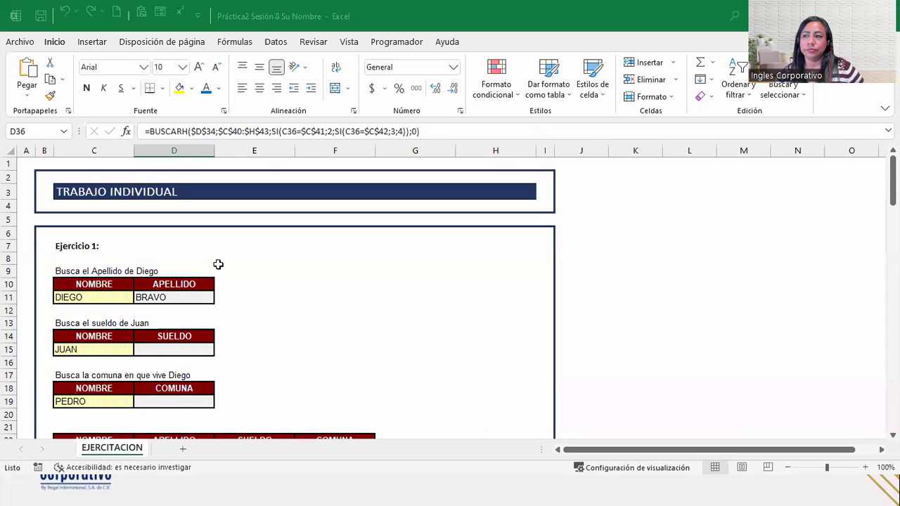
left_click(139, 349)
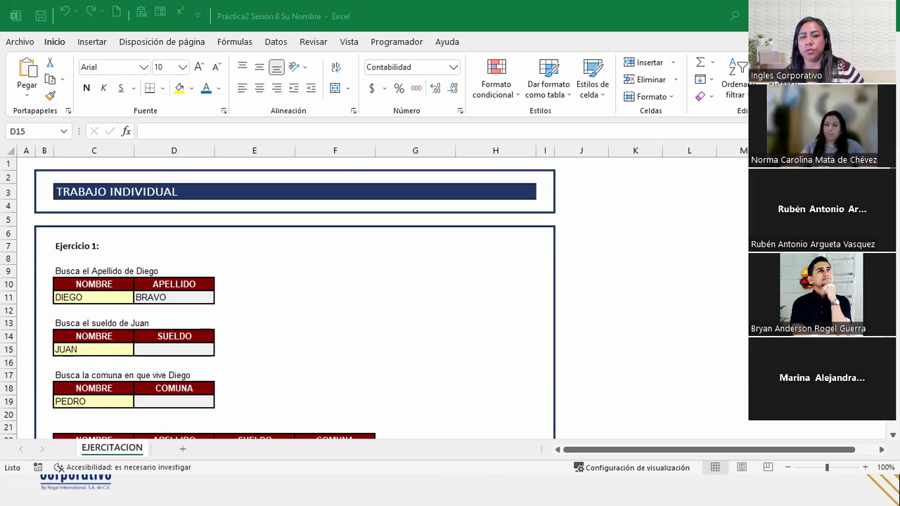
left_click(150, 349)
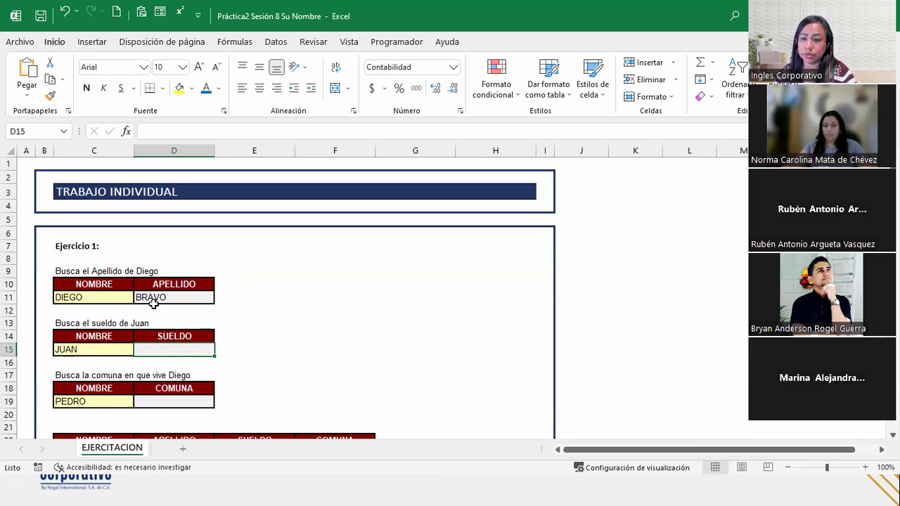
scroll(153, 304, "down", 5)
scroll(153, 303, "down", 5)
scroll(153, 303, "down", 3)
scroll(153, 304, "down", 5)
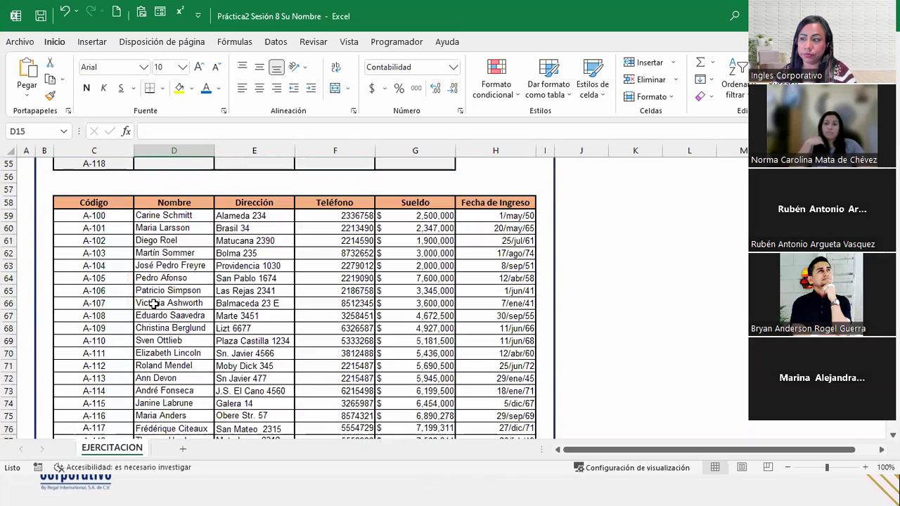
scroll(154, 304, "down", 3)
scroll(153, 304, "down", 1)
scroll(154, 304, "down", 4)
scroll(153, 304, "down", 2)
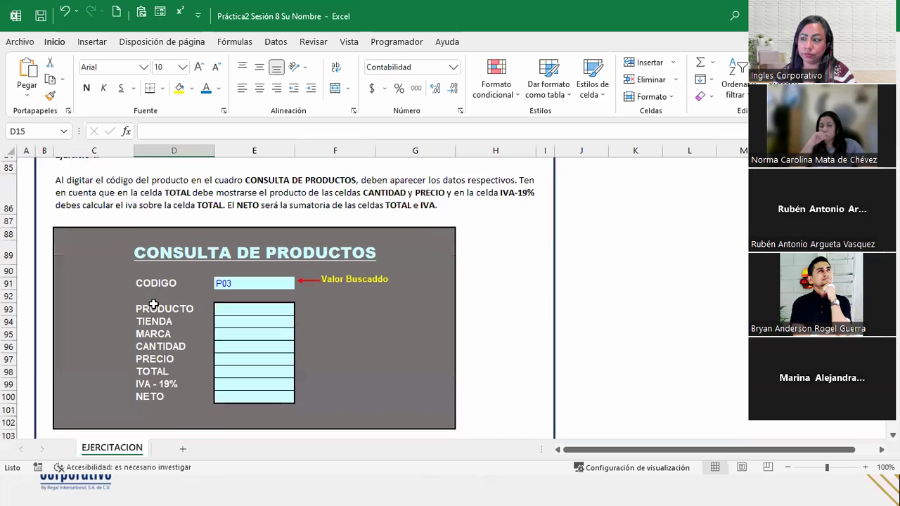
scroll(154, 303, "up", 6)
scroll(153, 303, "up", 5)
scroll(154, 304, "up", 4)
scroll(153, 304, "up", 2)
scroll(154, 304, "up", 6)
scroll(153, 303, "up", 5)
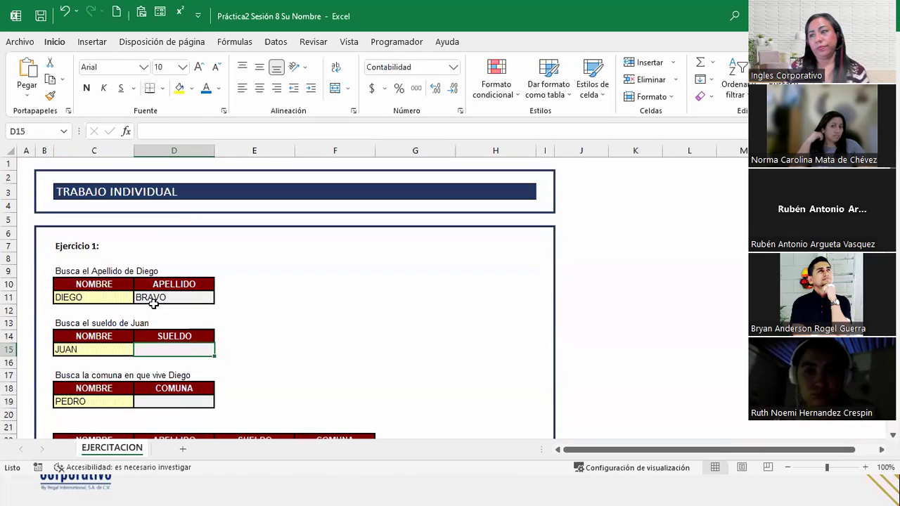